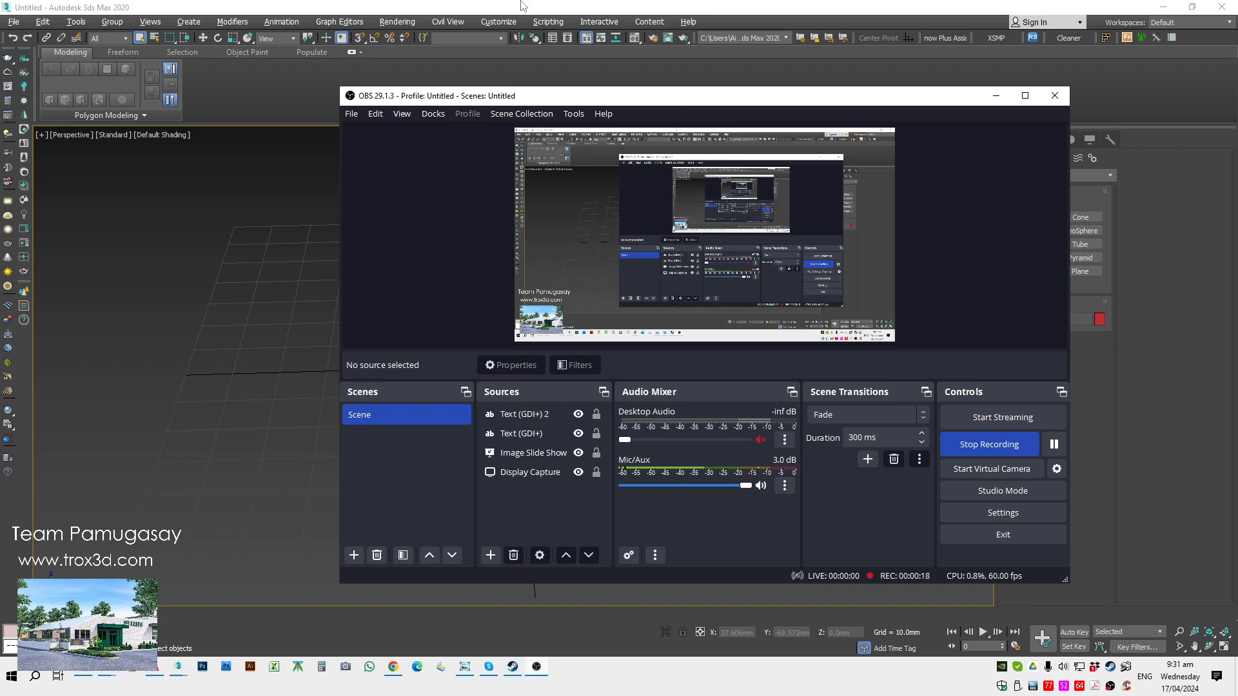
Step: Look through the sky HDRI images in the pure sky folder under 3D File, HDRI HAVEN in File Explorer
{"action": "left_click", "coordinate": [525, 5]}
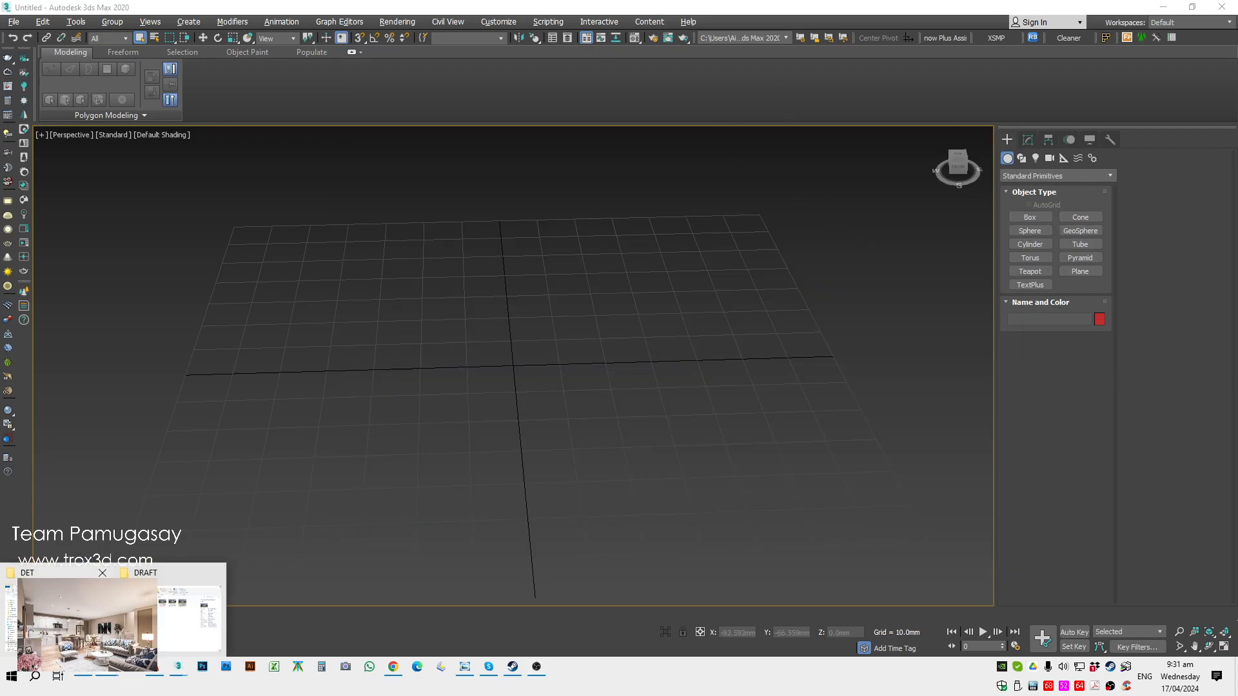
{"action": "right_click", "coordinate": [100, 676]}
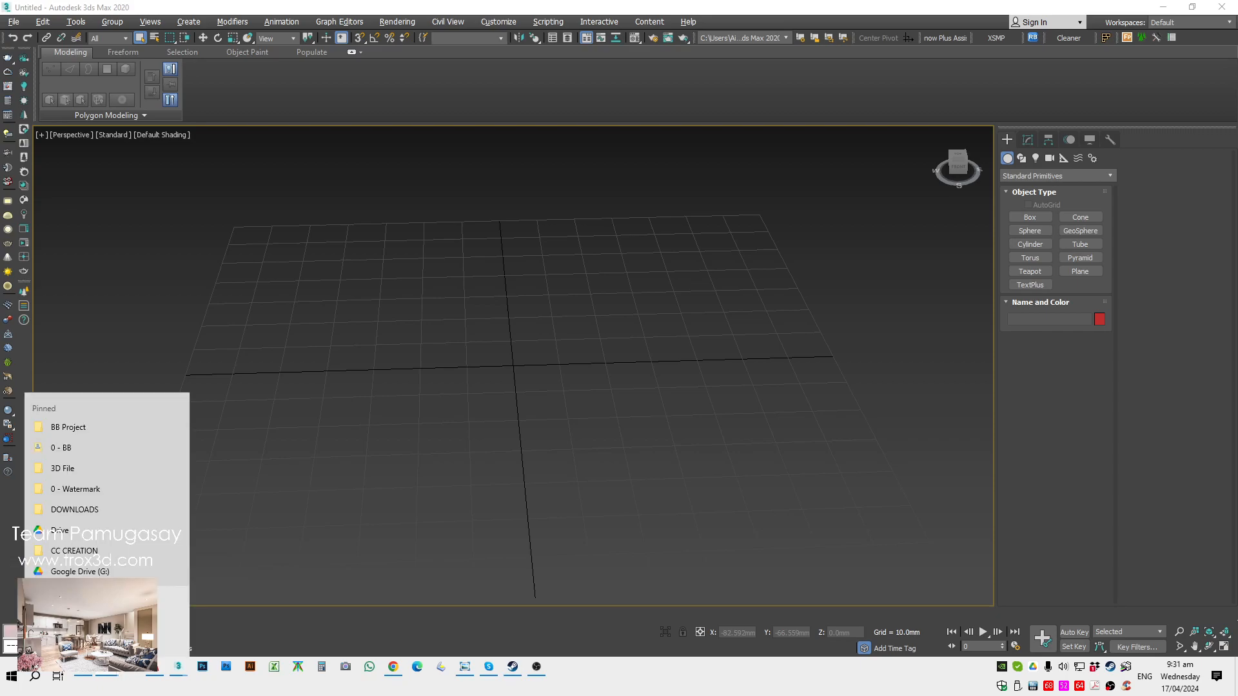
{"action": "left_click", "coordinate": [86, 424]}
{"action": "left_click", "coordinate": [129, 265]}
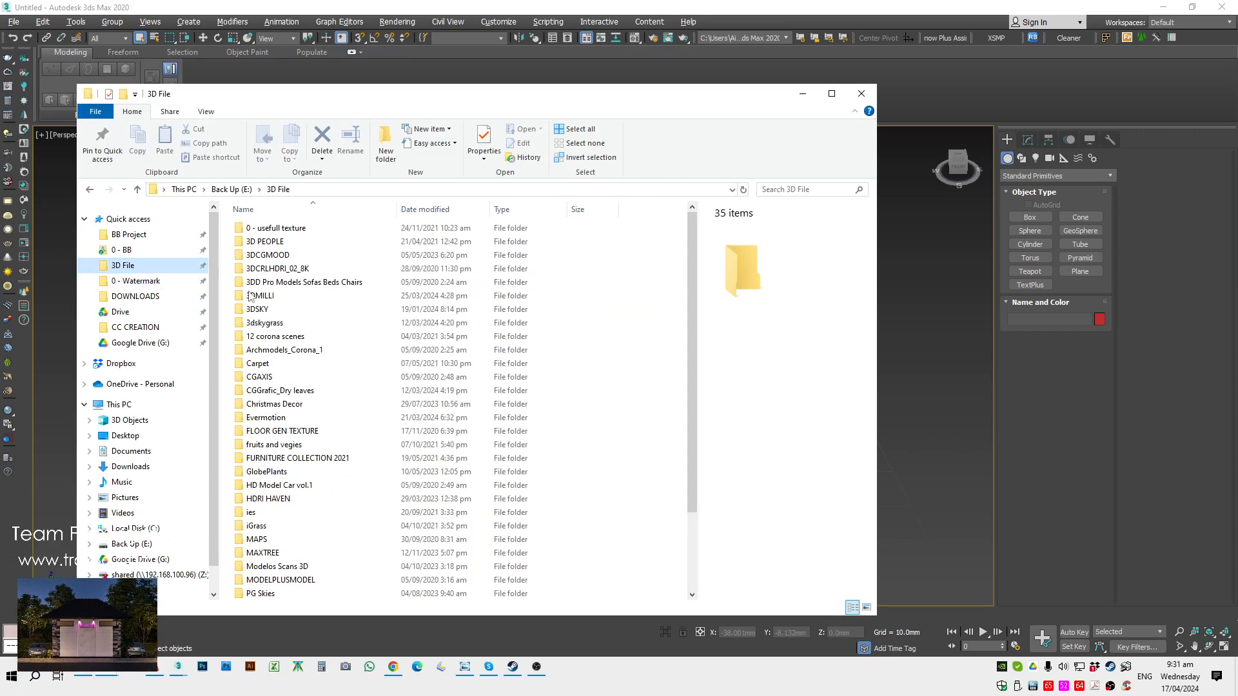
{"action": "left_click", "coordinate": [259, 295]}
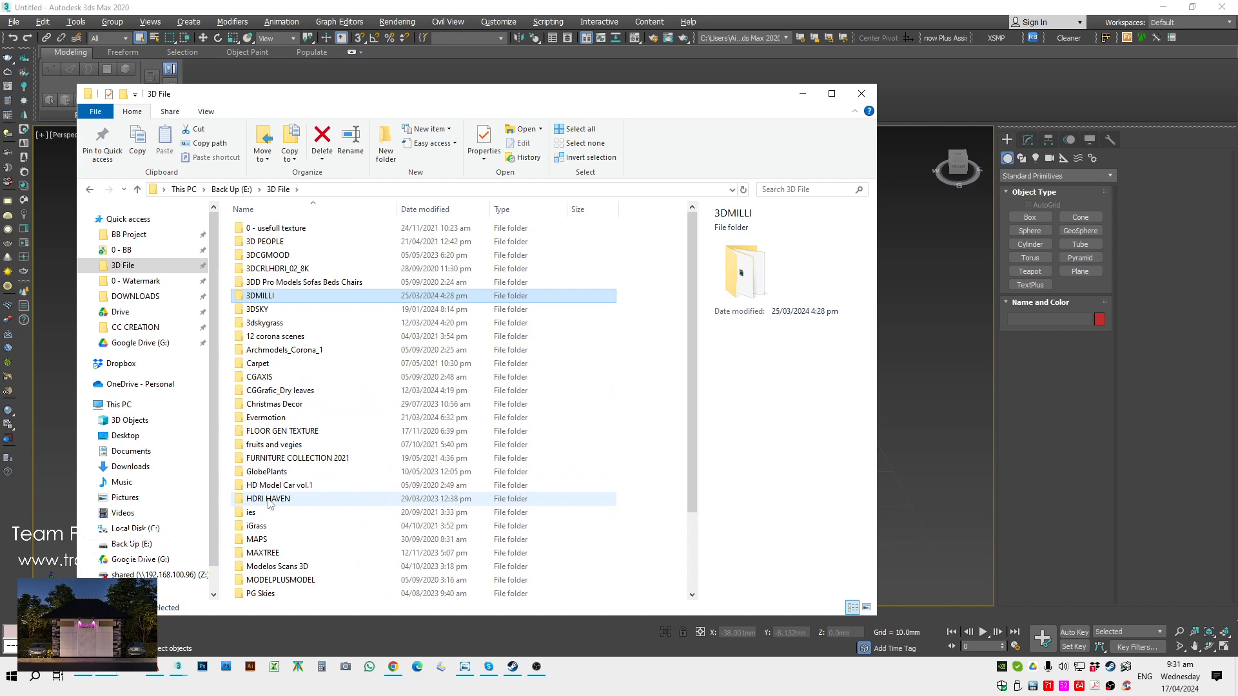
{"action": "scroll", "coordinate": [288, 509], "scroll_direction": "down", "scroll_amount": 2}
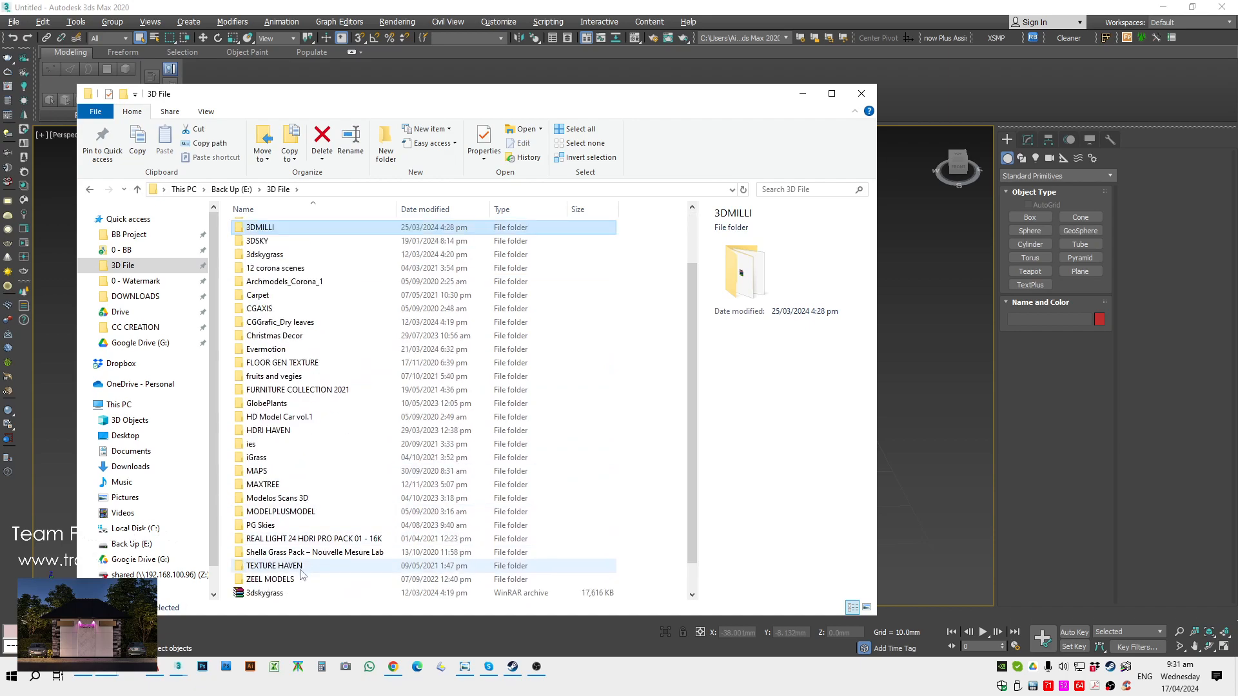
{"action": "double_click", "coordinate": [270, 431]}
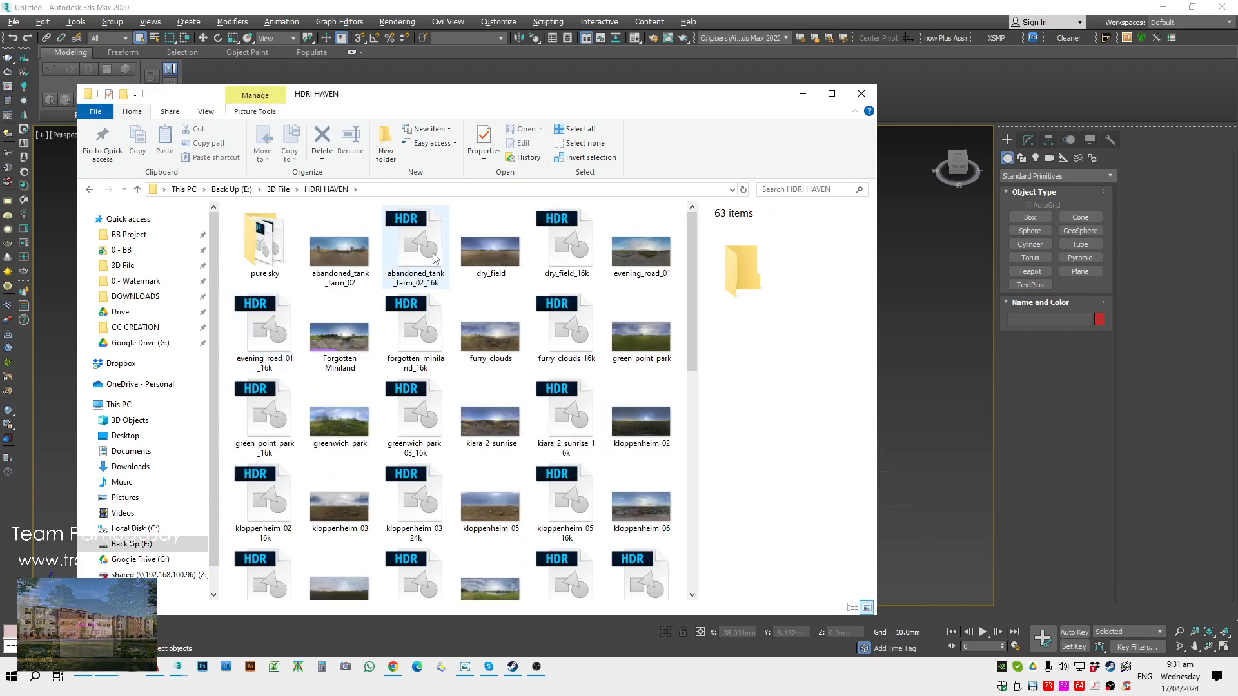
{"action": "double_click", "coordinate": [265, 244]}
{"action": "scroll", "coordinate": [466, 505], "scroll_direction": "down", "scroll_amount": 2}
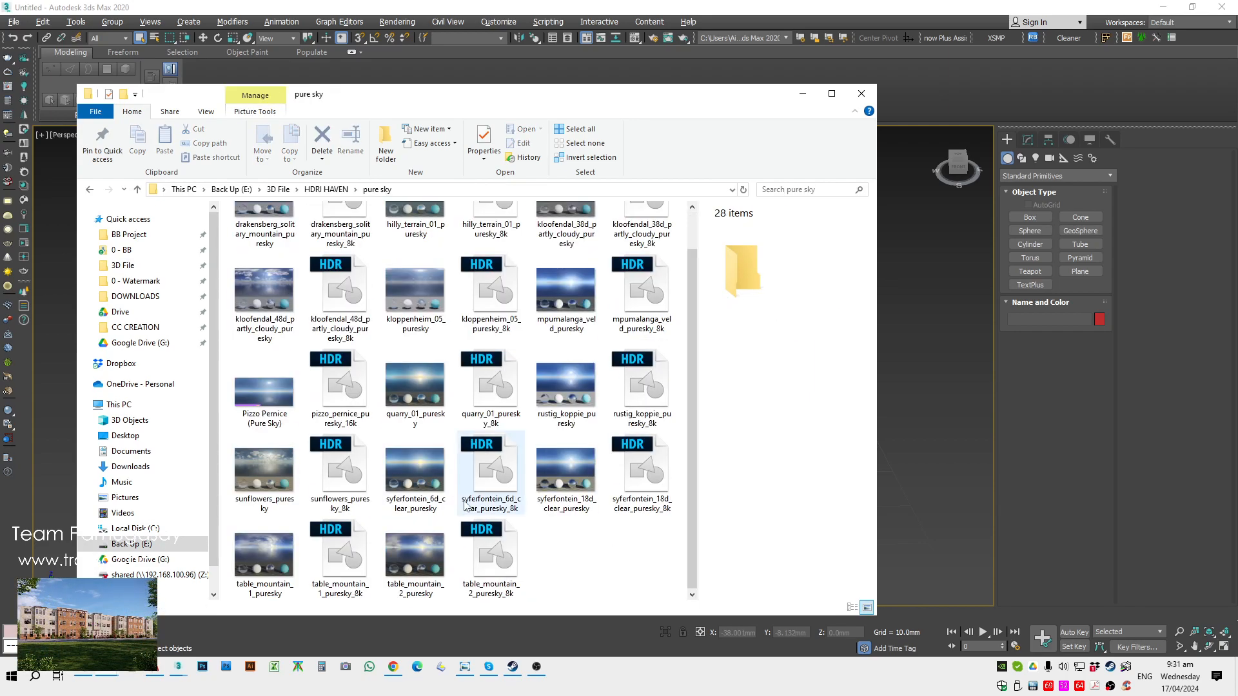
{"action": "left_click", "coordinate": [961, 223]}
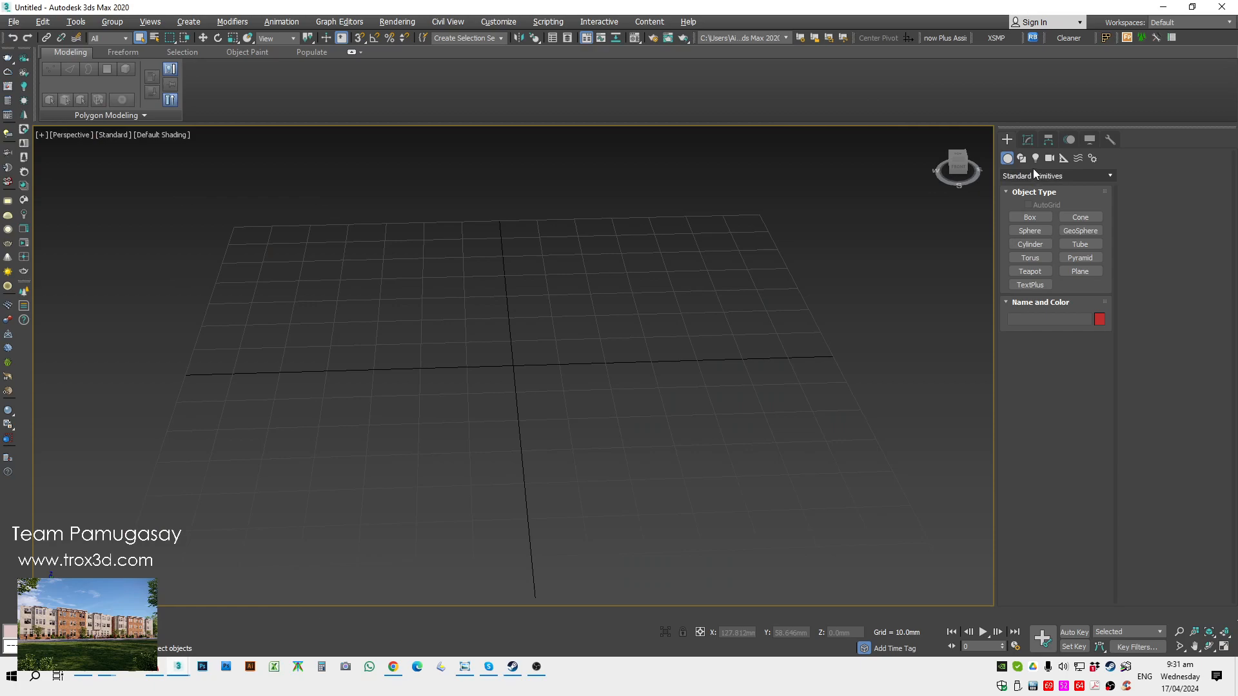
Step: Switch light creation to the Corona light types
{"action": "left_click", "coordinate": [1035, 158]}
{"action": "left_click", "coordinate": [1030, 174]}
{"action": "left_click", "coordinate": [1020, 205]}
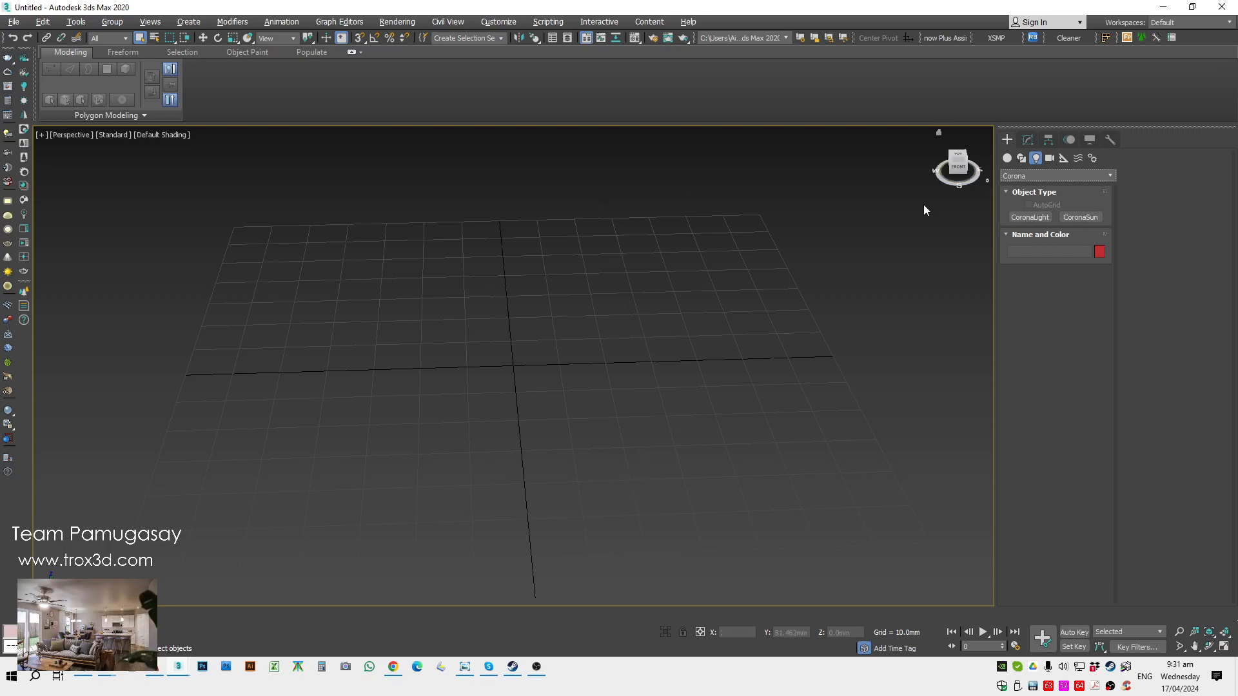
Step: Open the scene file 2847.max, starting from the BB Project folder
{"action": "left_click", "coordinate": [13, 21]}
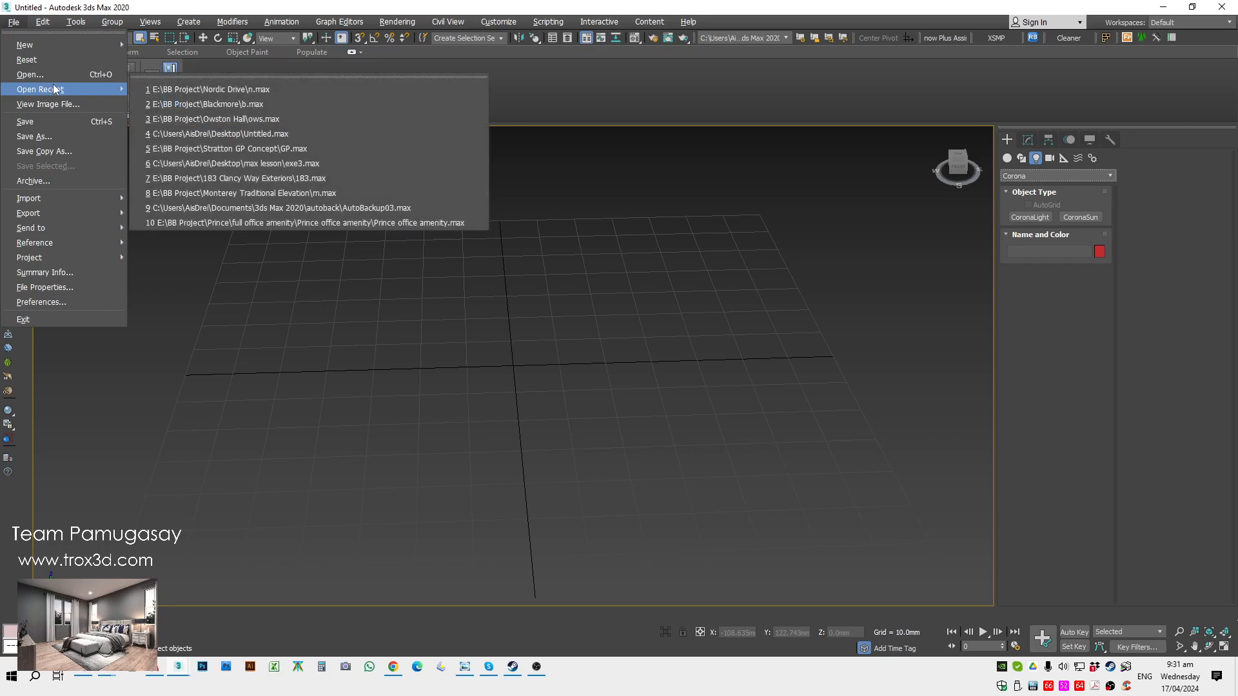
{"action": "left_click", "coordinate": [52, 75]}
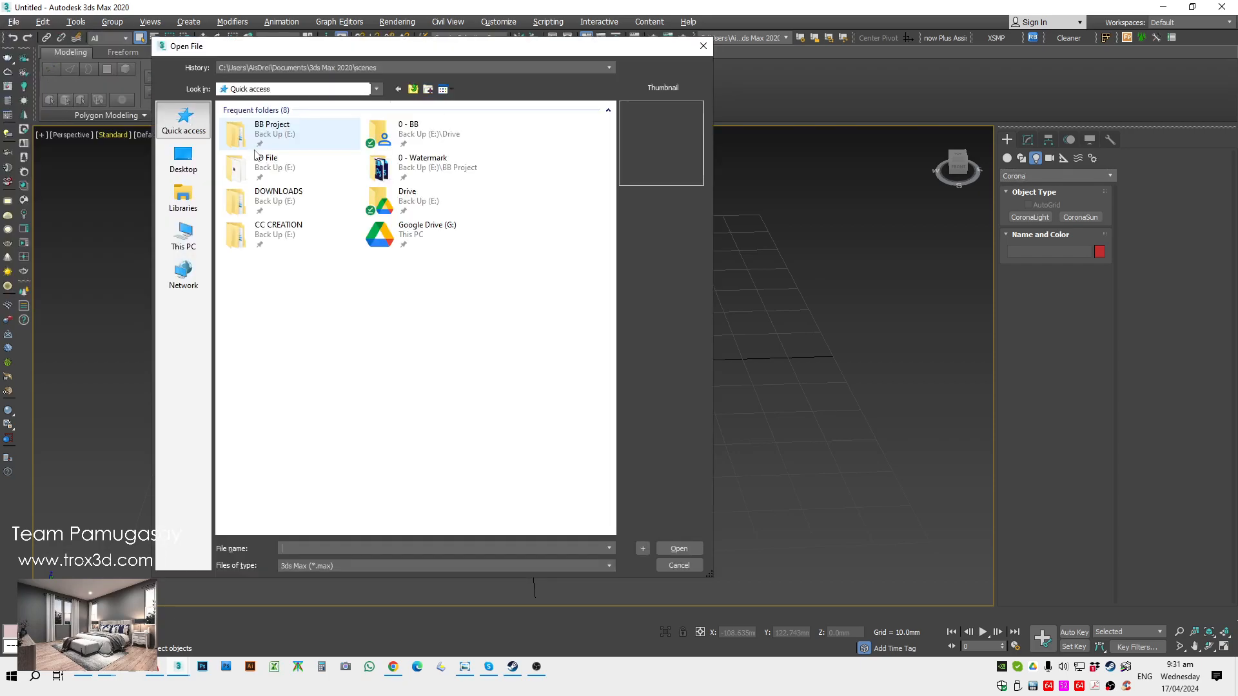
{"action": "double_click", "coordinate": [262, 143]}
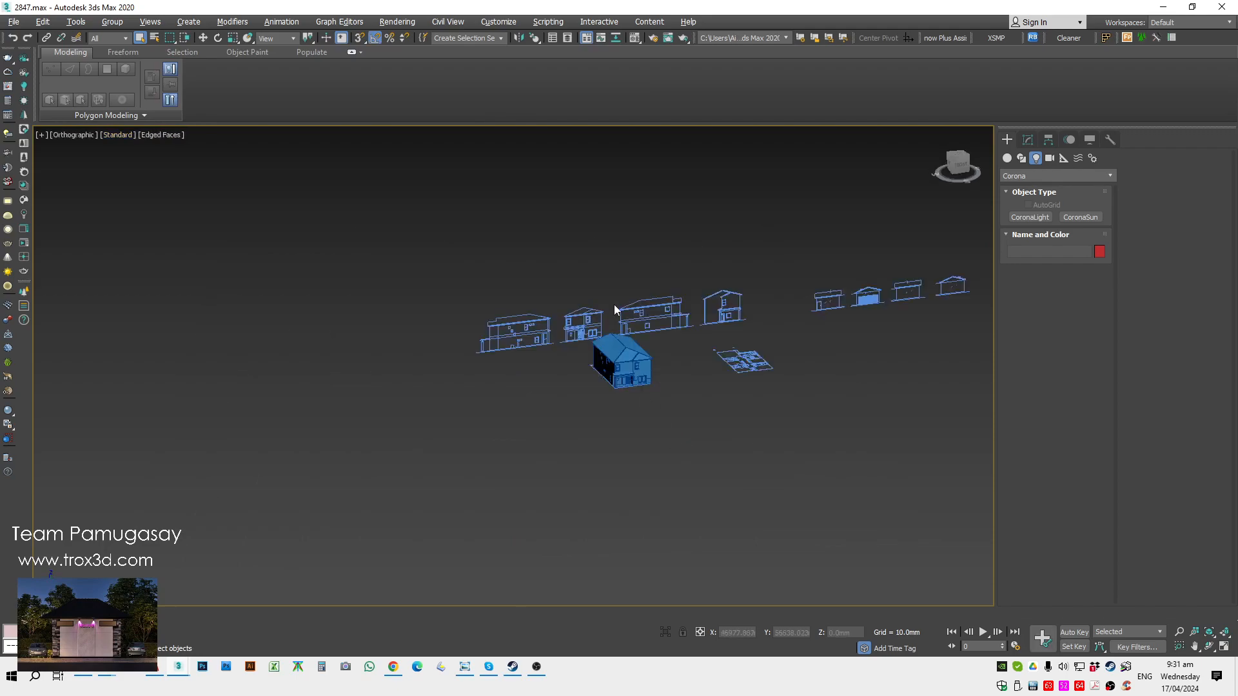
Step: Delete the 2D elevation and floor plan linework around the house model
{"action": "scroll", "coordinate": [612, 308], "scroll_direction": "up", "scroll_amount": 5}
{"action": "middle_click_drag", "start_coordinate": [748, 434], "coordinate": [645, 465]}
{"action": "scroll", "coordinate": [645, 464], "scroll_direction": "down", "scroll_amount": 2}
{"action": "left_click_drag", "start_coordinate": [674, 445], "coordinate": [551, 507]}
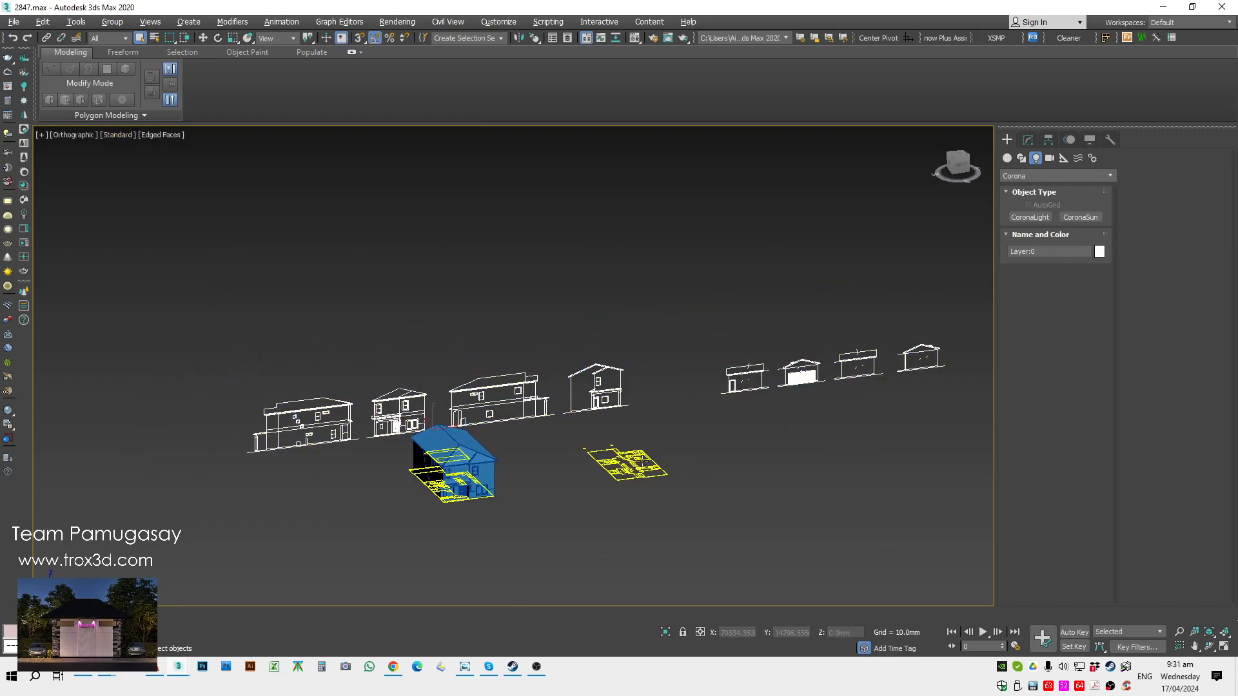
{"action": "key", "text": "Delete"}
Step: Switch the viewport to a perspective view of the house and select all of the house's objects
{"action": "left_click_drag", "start_coordinate": [520, 407], "coordinate": [406, 513]}
{"action": "key", "text": "z"}
{"action": "mouse_move", "coordinate": [454, 510]}
{"action": "middle_mouse_down", "text": "alt"}
{"action": "mouse_move", "coordinate": [476, 457]}
{"action": "mouse_move", "coordinate": [391, 523]}
{"action": "mouse_move", "coordinate": [445, 493]}
{"action": "middle_mouse_up", "text": "alt"}
{"action": "key", "text": "p"}
{"action": "middle_click_drag", "start_coordinate": [860, 499], "coordinate": [664, 378], "text": "alt"}
{"action": "left_click", "coordinate": [729, 484]}
{"action": "middle_click_drag", "start_coordinate": [729, 483], "coordinate": [755, 458], "text": "alt"}
{"action": "scroll", "coordinate": [760, 448], "scroll_direction": "down", "scroll_amount": 5}
{"action": "left_click_drag", "start_coordinate": [815, 307], "coordinate": [506, 587]}
{"action": "middle_click_drag", "start_coordinate": [746, 524], "coordinate": [580, 509]}
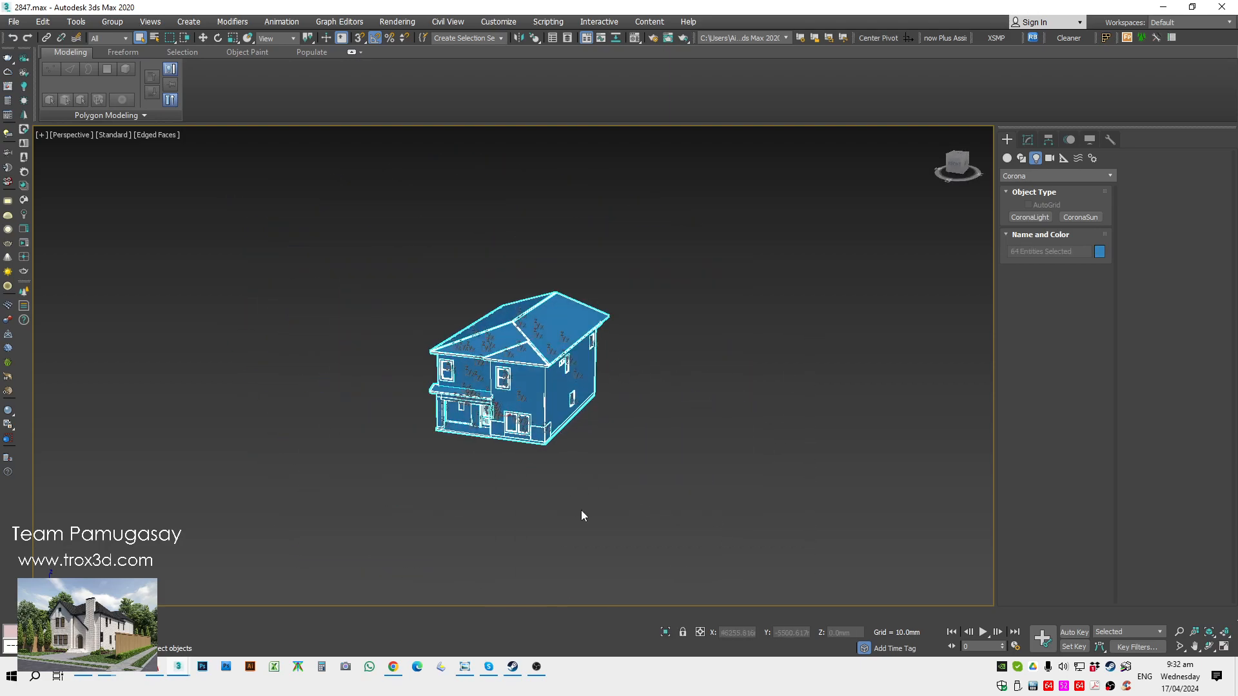
{"action": "scroll", "coordinate": [513, 421], "scroll_direction": "up", "scroll_amount": 3}
{"action": "middle_click_drag", "start_coordinate": [639, 468], "coordinate": [619, 451], "text": "alt"}
{"action": "scroll", "coordinate": [549, 430], "scroll_direction": "up", "scroll_amount": 3}
{"action": "middle_click_drag", "start_coordinate": [549, 430], "coordinate": [658, 483]}
Step: Convert all scene materials, maps and lights to Corona with the CRN. prefix using the Corona Converter
{"action": "key", "text": "m"}
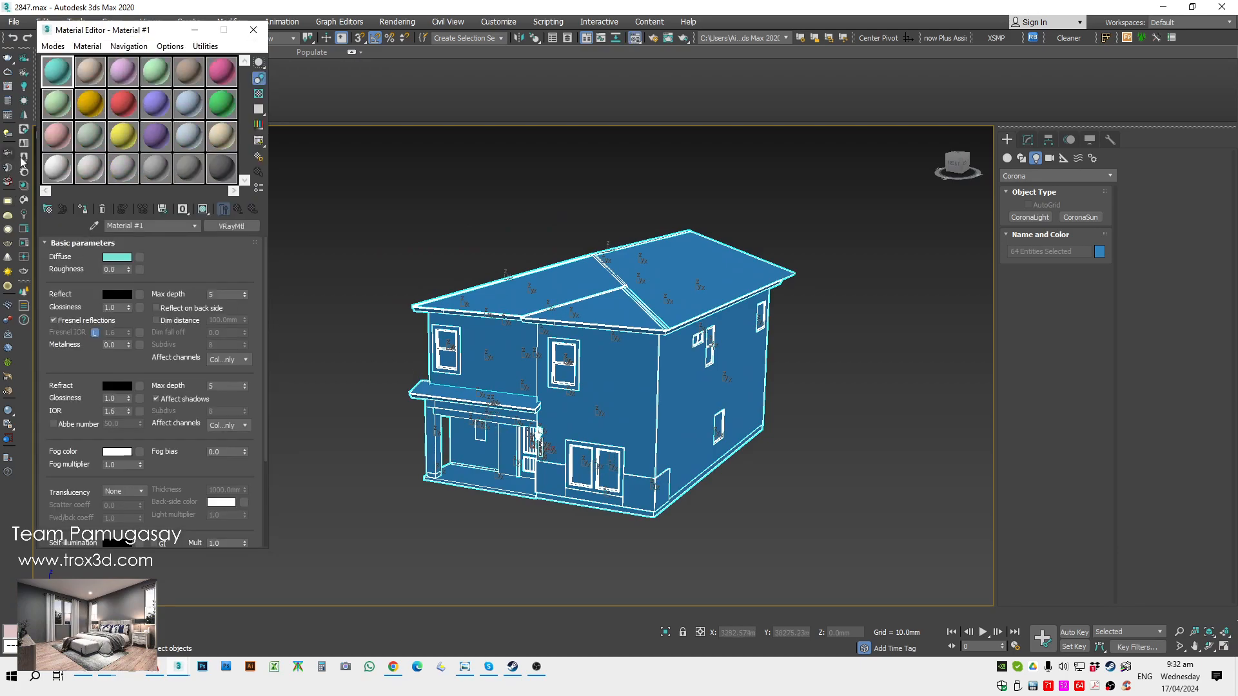
{"action": "left_click", "coordinate": [398, 21]}
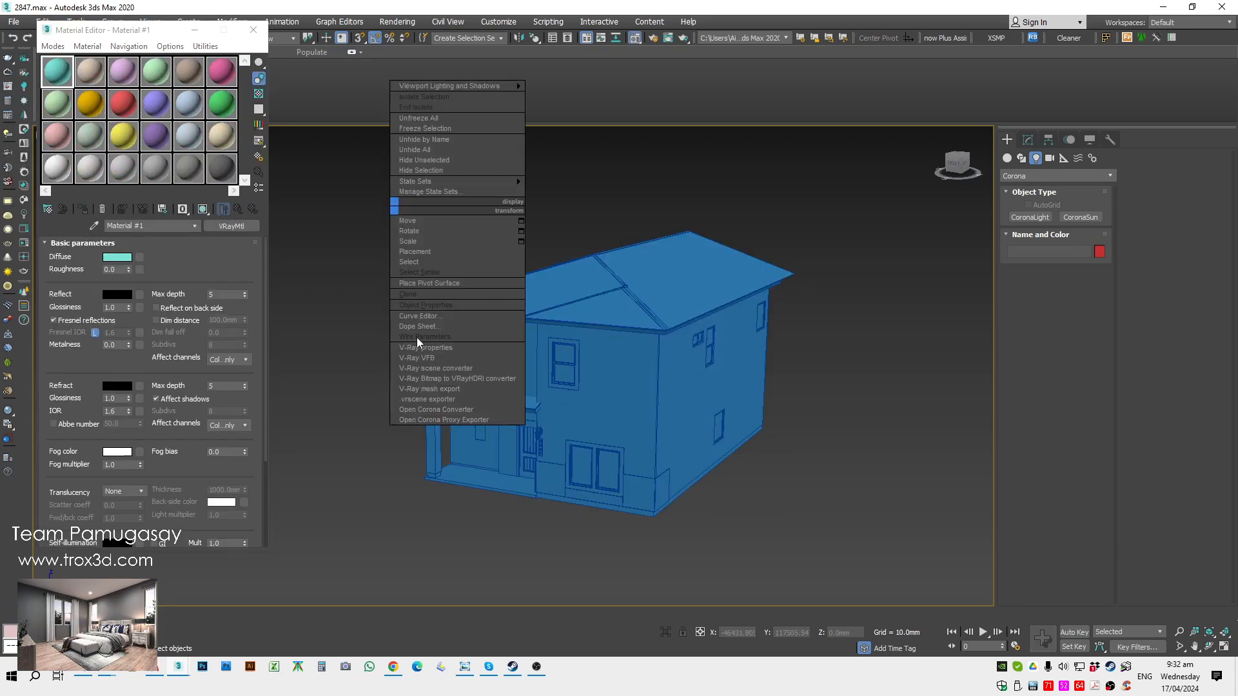
{"action": "left_click", "coordinate": [437, 409]}
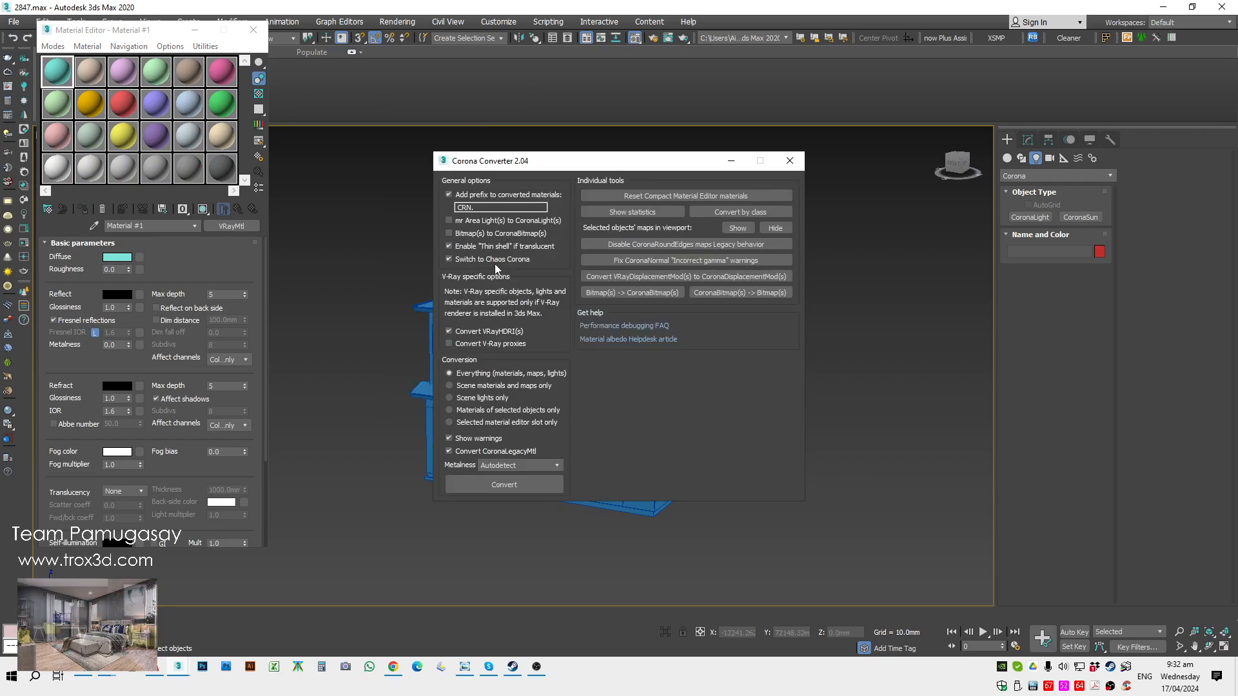
{"action": "left_click", "coordinate": [496, 488]}
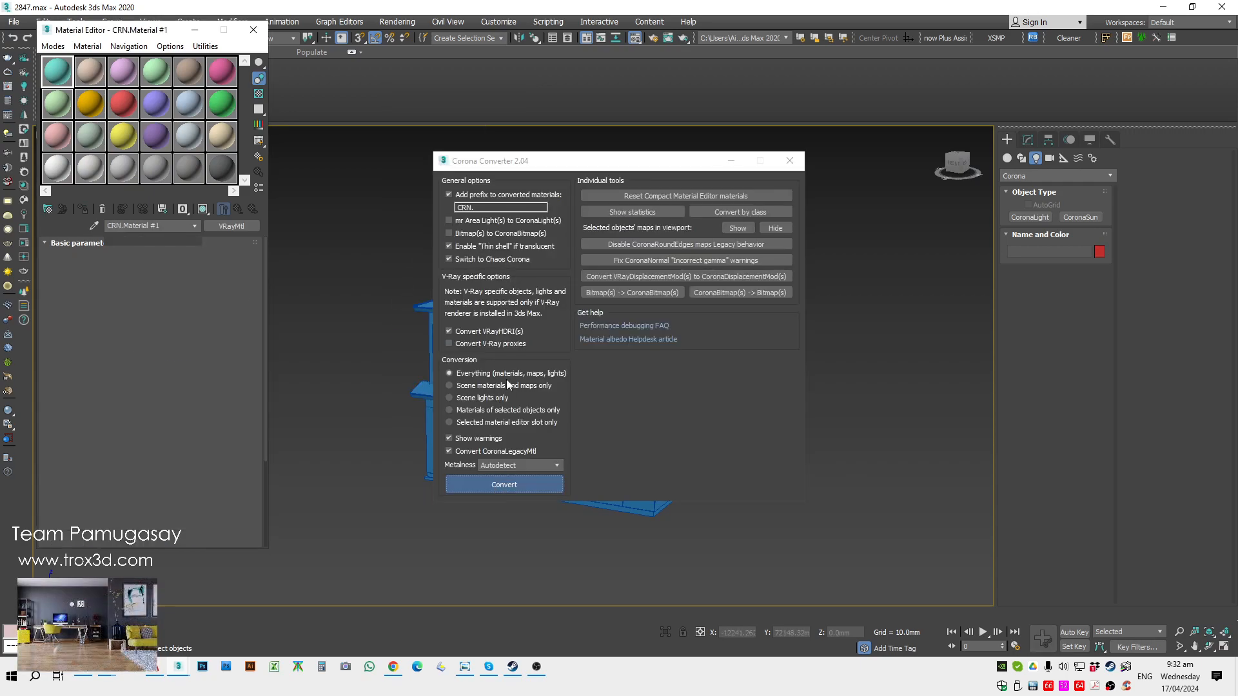
{"action": "left_click", "coordinate": [790, 160]}
Step: Assign CRN.Material #1 to all house objects and change its base colour to a light grey of value 203
{"action": "key", "text": "ctrl+a"}
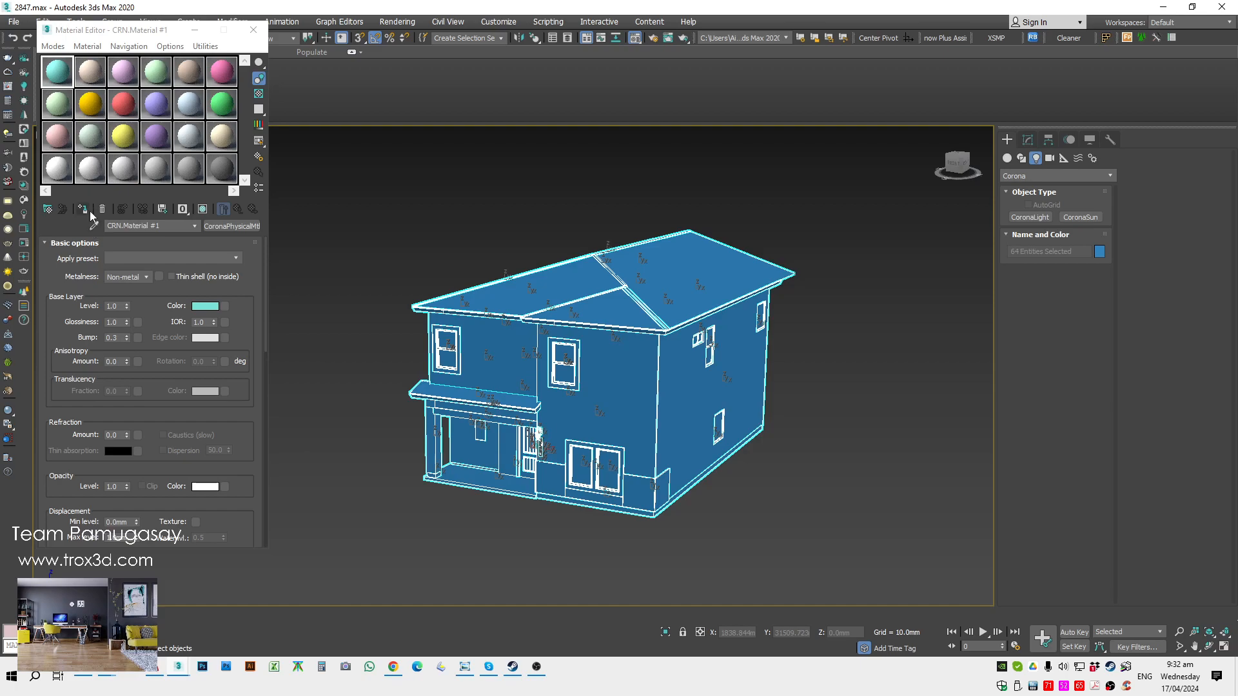
{"action": "left_click", "coordinate": [83, 209]}
{"action": "left_click", "coordinate": [205, 305]}
{"action": "left_click_drag", "start_coordinate": [259, 87], "coordinate": [370, 183]}
{"action": "left_click", "coordinate": [372, 163]}
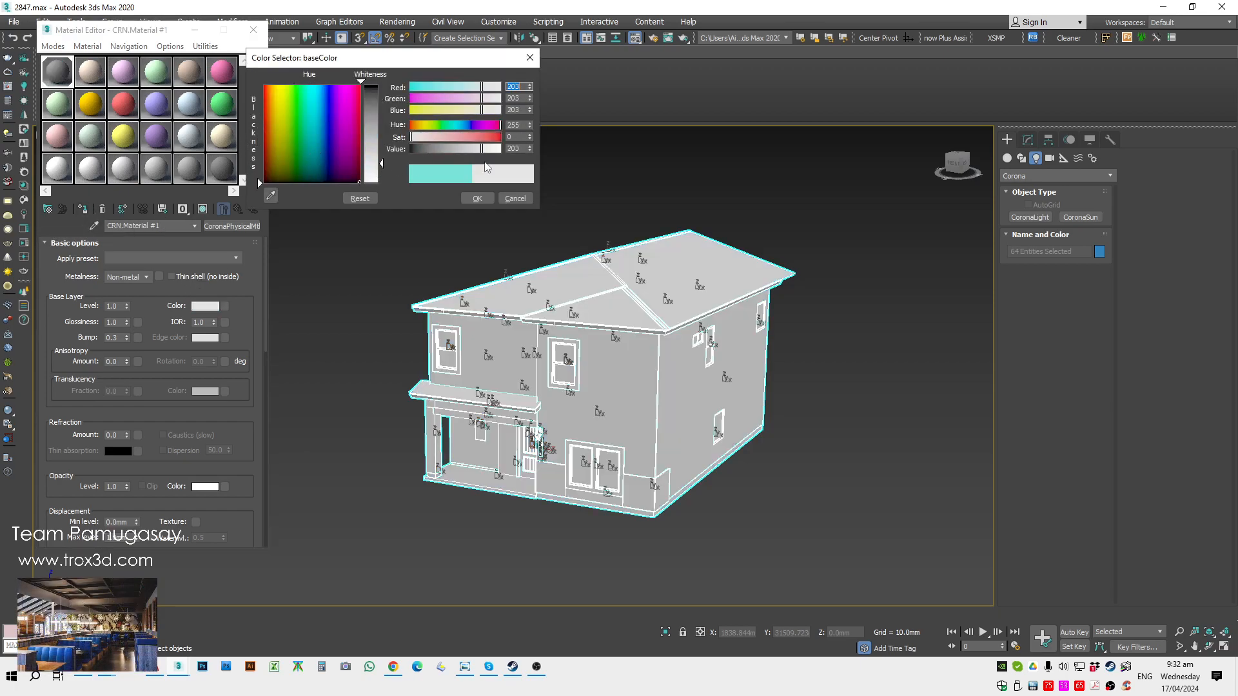
Step: Lighten the base colour of CRN.Material #1 to a value of 220 with hue 0, and deselect the house
{"action": "key", "text": "alt+Tab"}
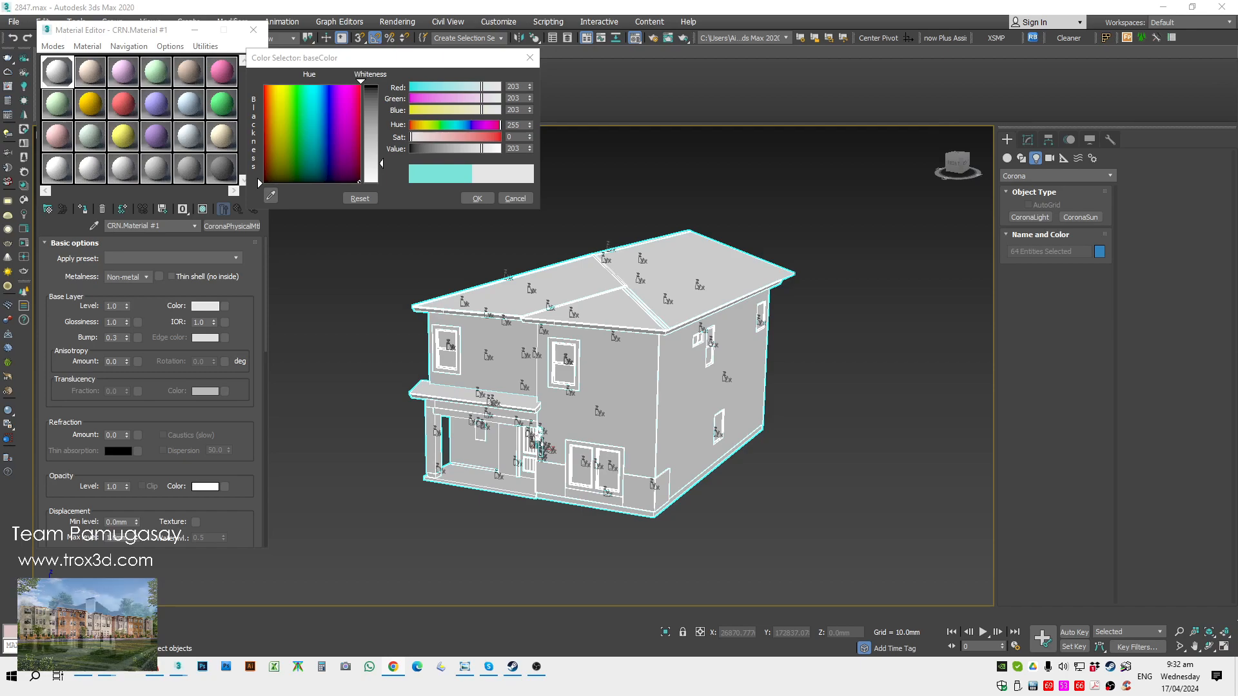
{"action": "right_click", "coordinate": [530, 128]}
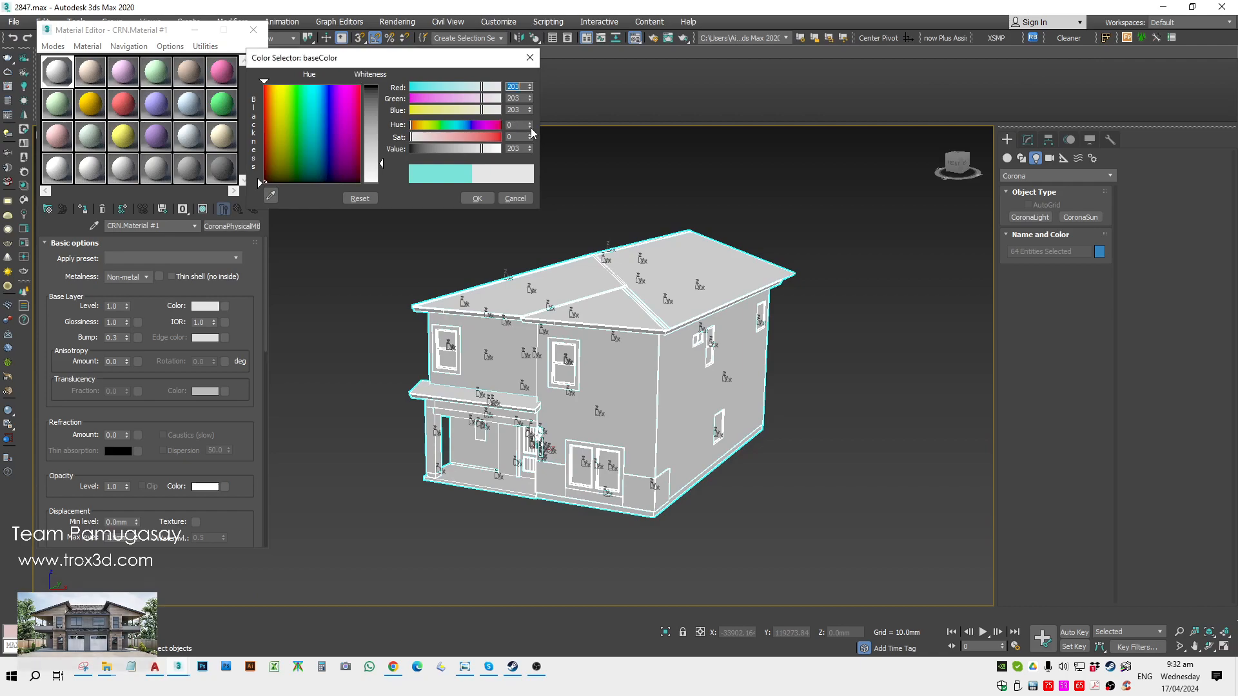
{"action": "left_click_drag", "start_coordinate": [521, 148], "coordinate": [423, 159]}
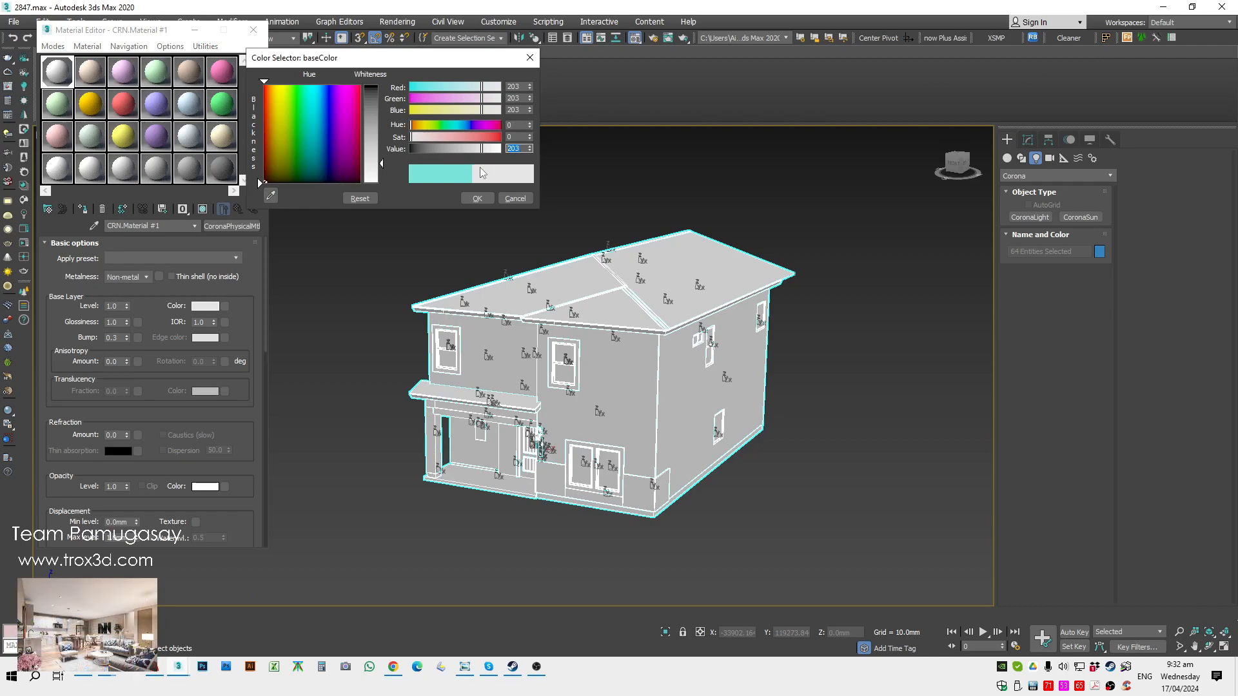
{"action": "left_click", "coordinate": [530, 146]}
{"action": "type", "text": "205"}
{"action": "key", "text": "BackSpace"}
{"action": "key", "text": "BackSpace"}
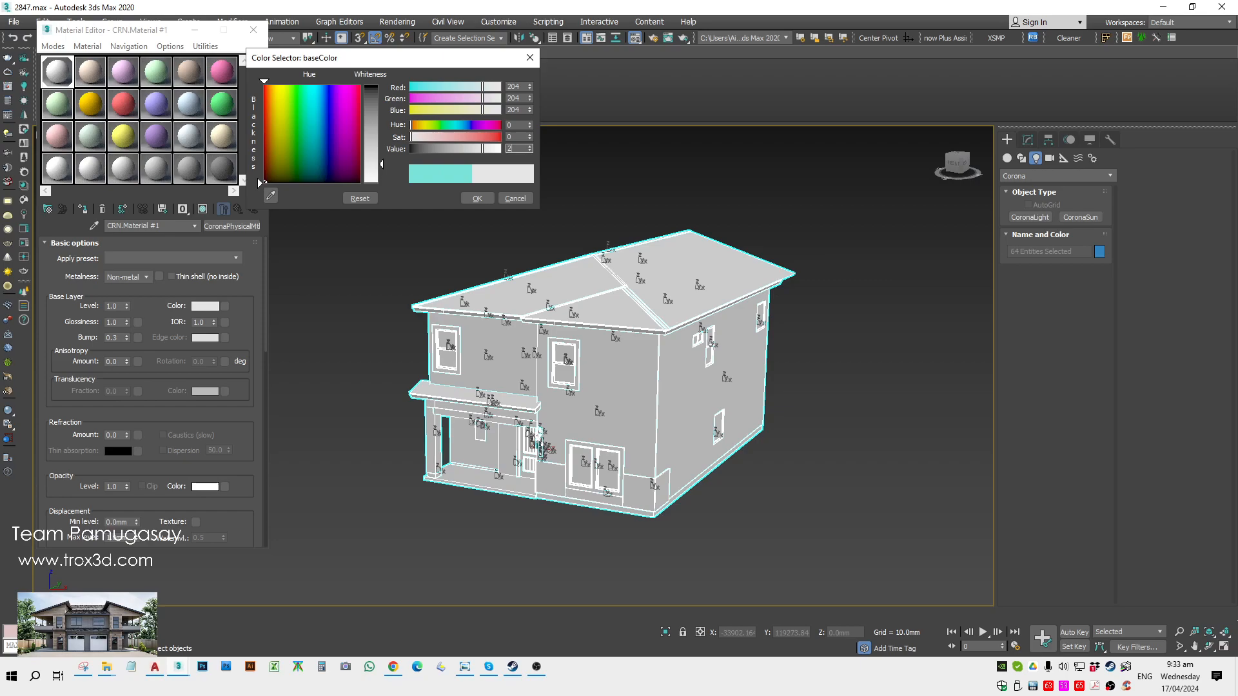
{"action": "left_click_drag", "start_coordinate": [508, 150], "coordinate": [519, 149]}
{"action": "type", "text": "220"}
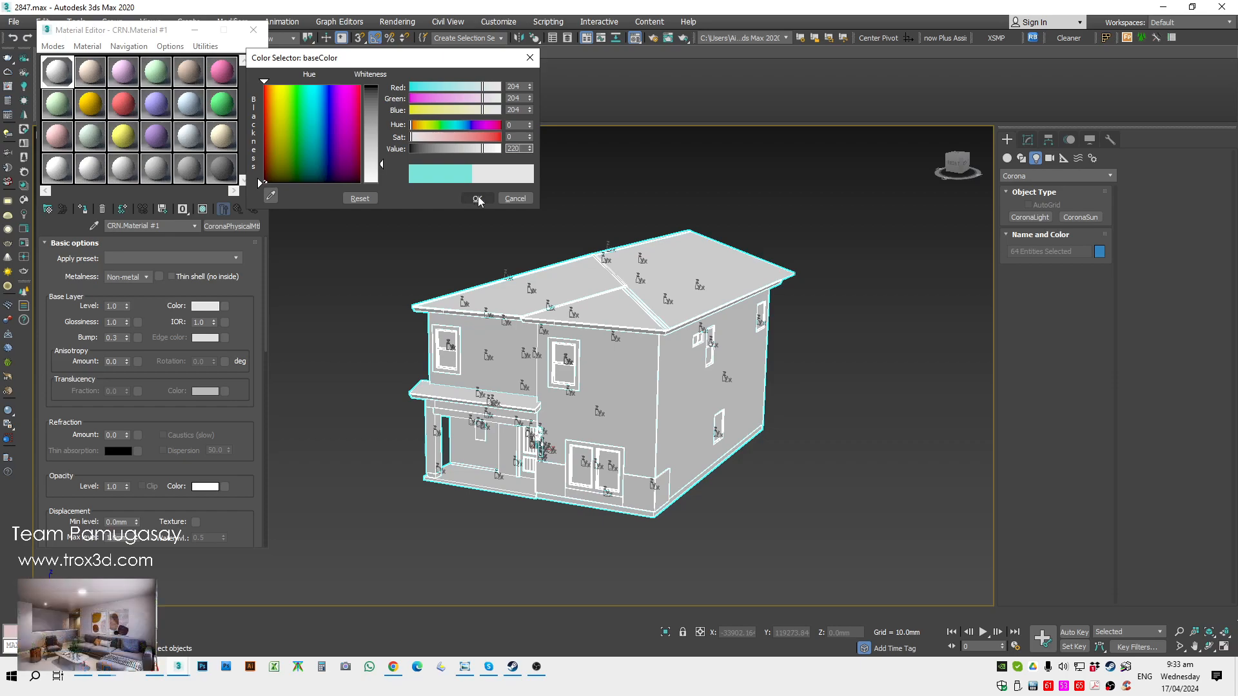
{"action": "left_click_drag", "start_coordinate": [530, 149], "coordinate": [534, 525]}
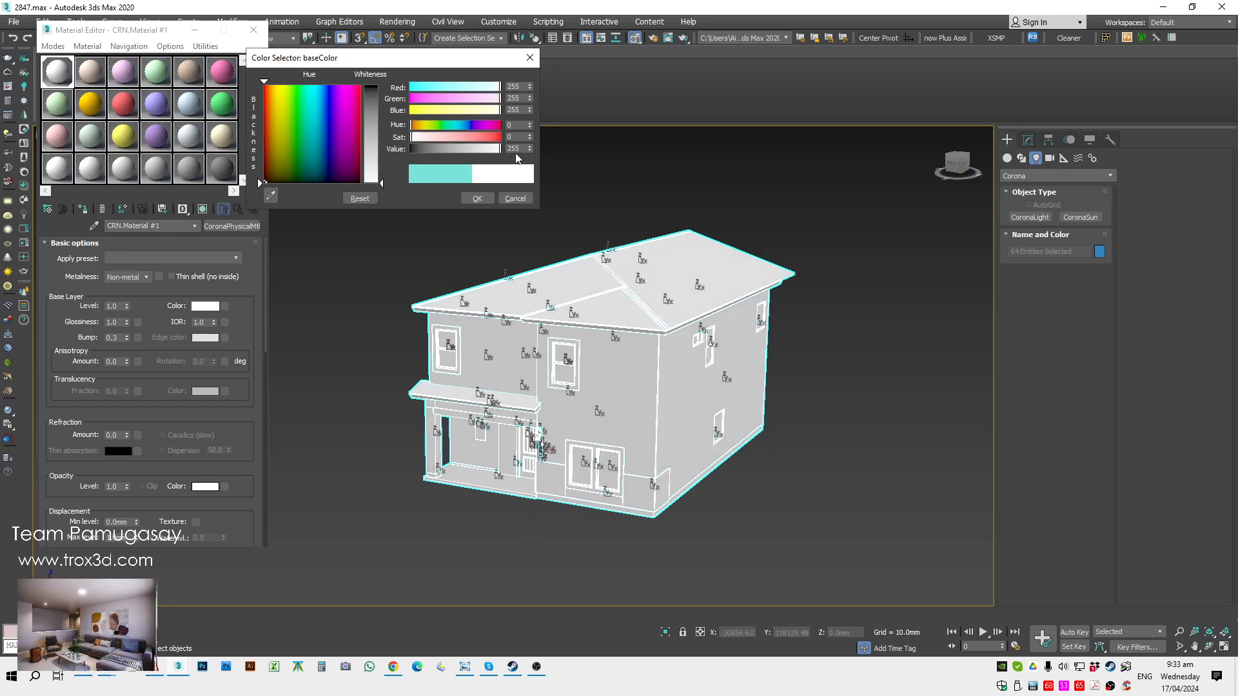
{"action": "double_click", "coordinate": [515, 149]}
{"action": "type", "text": "22"}
{"action": "left_click", "coordinate": [477, 198]}
{"action": "left_click", "coordinate": [456, 289]}
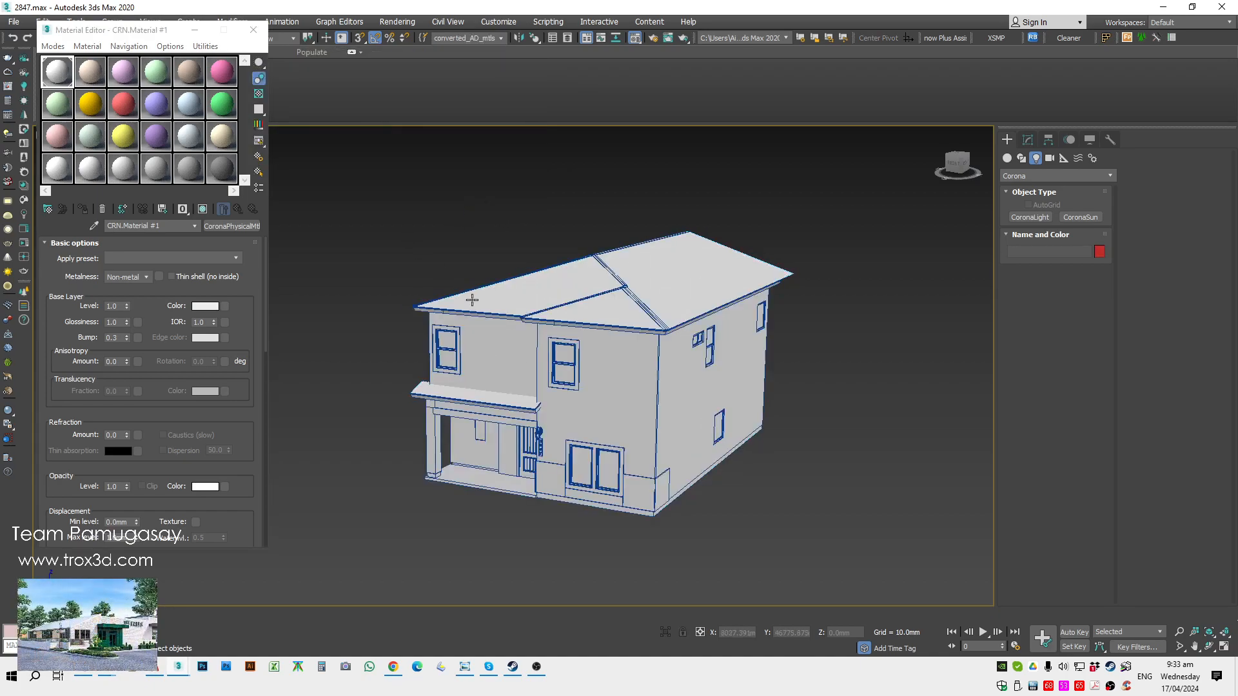
Step: Draw a narrow walkway box from the front porch outward, about 15.6 m long and 1.6 m wide
{"action": "scroll", "coordinate": [576, 405], "scroll_direction": "up", "scroll_amount": 4}
{"action": "left_click", "coordinate": [564, 332]}
{"action": "scroll", "coordinate": [568, 374], "scroll_direction": "down", "scroll_amount": 5}
{"action": "middle_click_drag", "start_coordinate": [568, 379], "coordinate": [642, 412], "text": "alt"}
{"action": "key", "text": "t"}
{"action": "key", "text": "z"}
{"action": "left_click", "coordinate": [1007, 159]}
{"action": "scroll", "coordinate": [818, 450], "scroll_direction": "down", "scroll_amount": 4}
{"action": "middle_click_drag", "start_coordinate": [839, 456], "coordinate": [752, 351]}
{"action": "scroll", "coordinate": [762, 413], "scroll_direction": "down", "scroll_amount": 2}
{"action": "scroll", "coordinate": [751, 351], "scroll_direction": "down", "scroll_amount": 5}
{"action": "scroll", "coordinate": [763, 446], "scroll_direction": "up", "scroll_amount": 6}
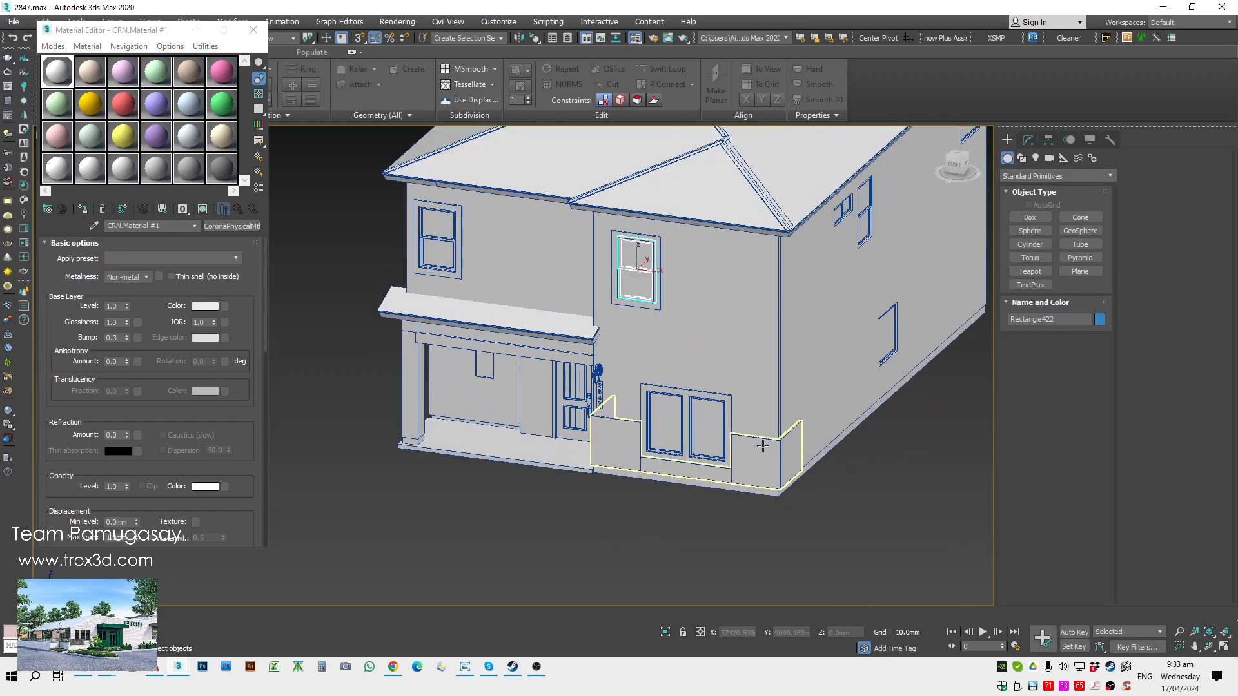
{"action": "middle_click_drag", "start_coordinate": [763, 446], "coordinate": [677, 419], "text": "alt"}
{"action": "scroll", "coordinate": [677, 419], "scroll_direction": "down", "scroll_amount": 3}
{"action": "left_click", "coordinate": [1035, 220]}
{"action": "middle_click_drag", "start_coordinate": [604, 542], "coordinate": [612, 502]}
{"action": "mouse_move", "coordinate": [617, 455]}
{"action": "left_mouse_down"}
{"action": "mouse_move", "coordinate": [603, 490]}
{"action": "mouse_move", "coordinate": [619, 593]}
{"action": "mouse_move", "coordinate": [633, 607]}
{"action": "left_mouse_up"}
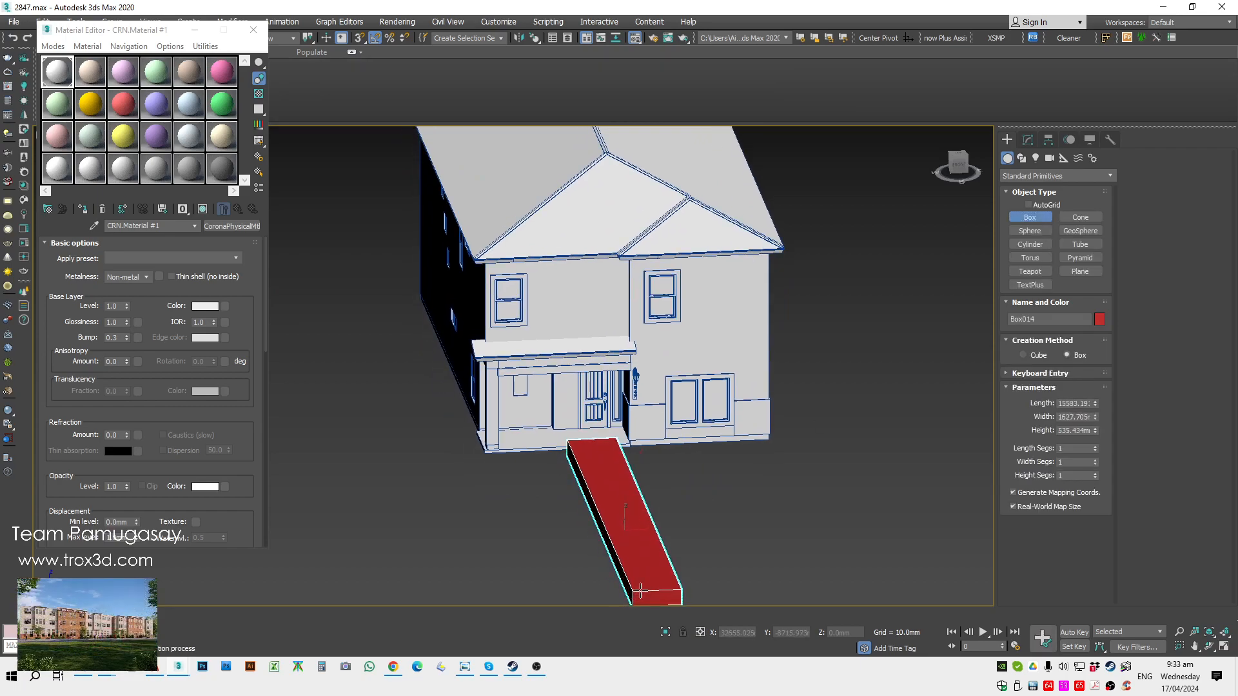
Step: Set the walkway box's height to 100 mm
{"action": "double_click", "coordinate": [1087, 430]}
{"action": "type", "text": "100"}
{"action": "key", "text": "Return"}
Step: Move the walkway box and snap its end to the front corner of the porch floor
{"action": "middle_click_drag", "start_coordinate": [682, 521], "coordinate": [602, 505]}
{"action": "key", "text": "w"}
{"action": "scroll", "coordinate": [608, 485], "scroll_direction": "up", "scroll_amount": 2}
{"action": "left_click_drag", "start_coordinate": [726, 367], "coordinate": [783, 358]}
{"action": "key", "text": "space"}
{"action": "key", "text": "s"}
{"action": "scroll", "coordinate": [668, 456], "scroll_direction": "down", "scroll_amount": 3}
{"action": "middle_click_drag", "start_coordinate": [652, 487], "coordinate": [636, 489], "text": "alt"}
{"action": "left_click_drag", "start_coordinate": [629, 485], "coordinate": [637, 481]}
{"action": "scroll", "coordinate": [775, 424], "scroll_direction": "up", "scroll_amount": 3}
{"action": "key", "text": "space"}
{"action": "key", "text": "s"}
{"action": "left_click_drag", "start_coordinate": [709, 413], "coordinate": [723, 405]}
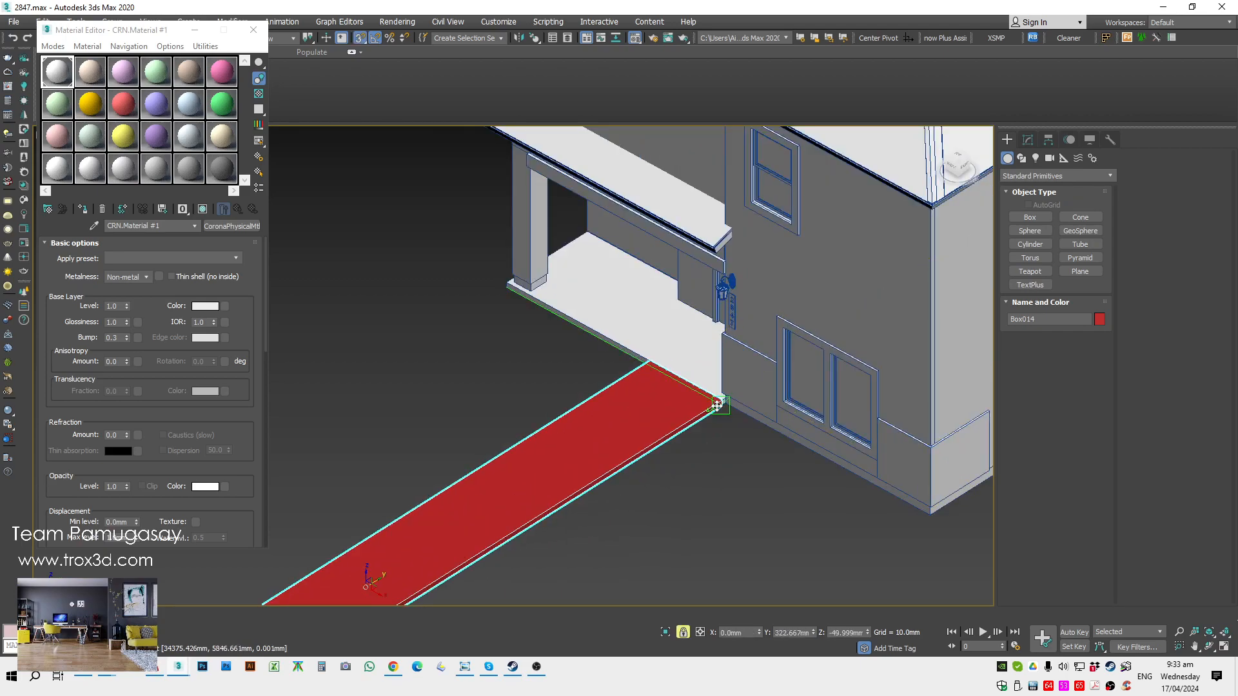
{"action": "key", "text": "space"}
{"action": "key", "text": "s"}
Step: Assign CRN.Material #1 to the walkway box and deselect it
{"action": "scroll", "coordinate": [695, 419], "scroll_direction": "down", "scroll_amount": 3}
{"action": "left_click", "coordinate": [79, 210]}
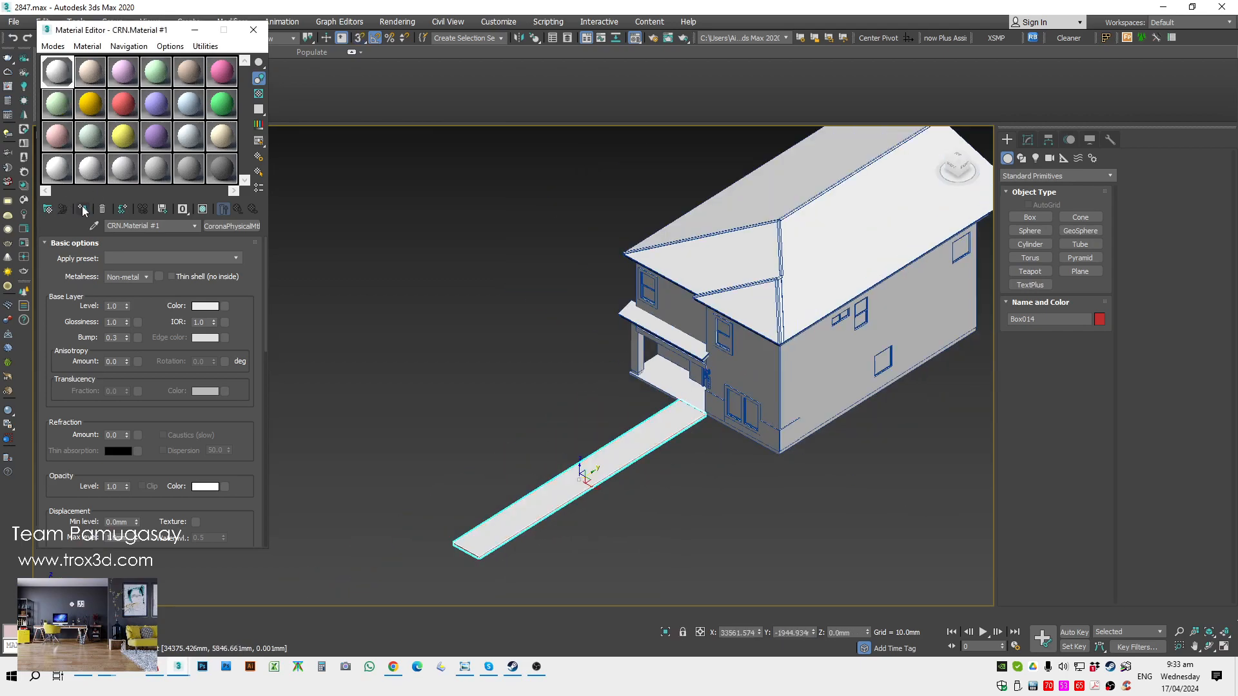
{"action": "left_click", "coordinate": [506, 364]}
Step: In the top view, draw a sidewalk box across the walkway's outer end, about 65.6 m wide and 1 m long
{"action": "scroll", "coordinate": [506, 364], "scroll_direction": "down", "scroll_amount": 4}
{"action": "left_click", "coordinate": [1029, 217]}
{"action": "key", "text": "t"}
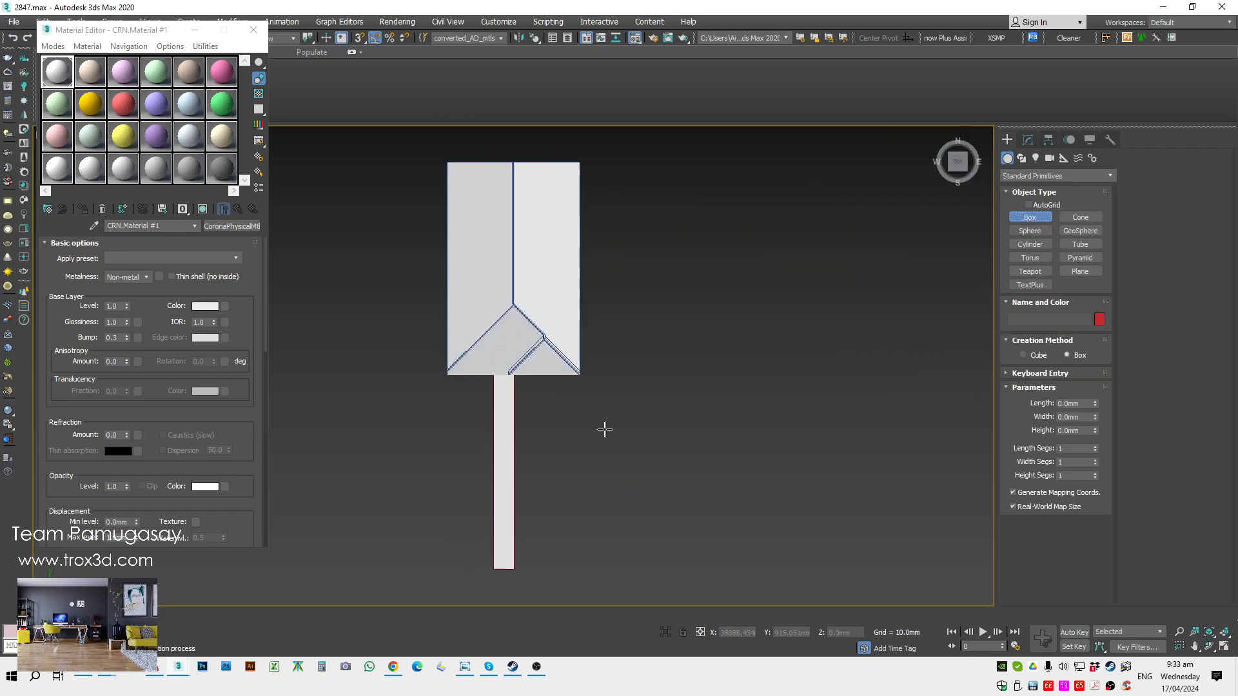
{"action": "scroll", "coordinate": [605, 428], "scroll_direction": "down", "scroll_amount": 5}
{"action": "left_click_drag", "start_coordinate": [491, 467], "coordinate": [702, 471]}
{"action": "left_click", "coordinate": [714, 451]}
{"action": "key", "text": "w"}
Step: Set the sidewalk box's length to 2000 mm and its height to 100 mm
{"action": "left_click", "coordinate": [1027, 140]}
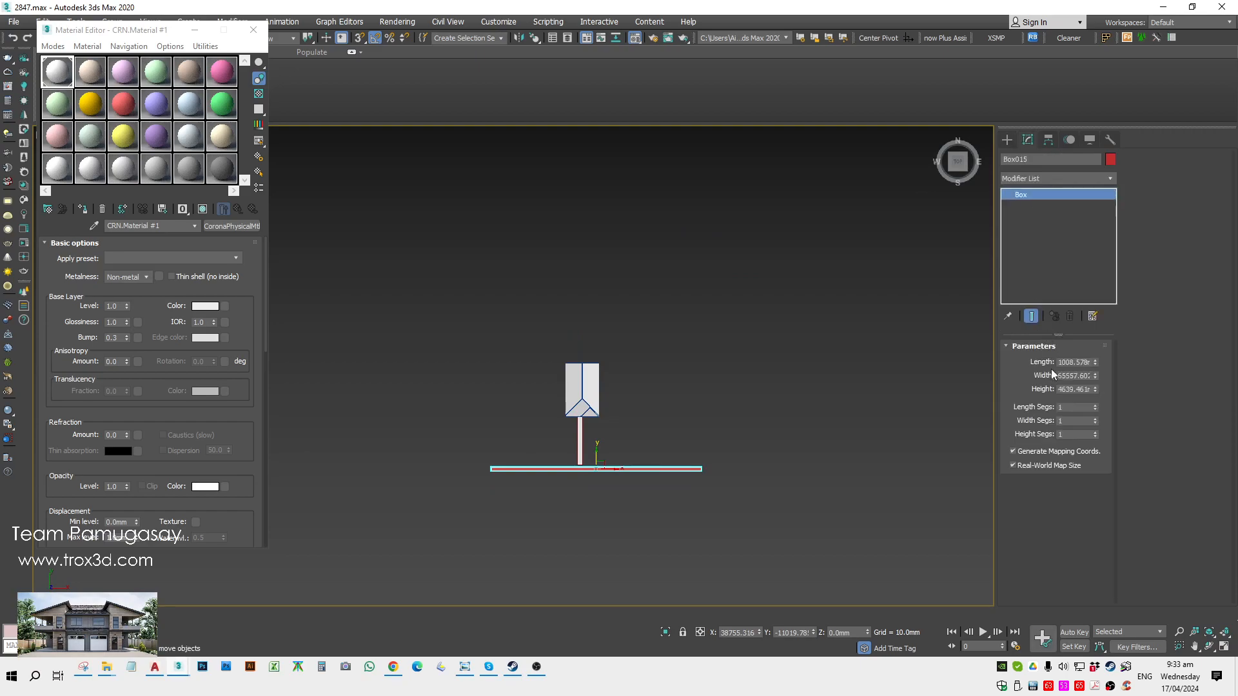
{"action": "left_click", "coordinate": [1074, 363]}
{"action": "type", "text": "2000"}
{"action": "key", "text": "Return"}
{"action": "scroll", "coordinate": [821, 453], "scroll_direction": "up", "scroll_amount": 5}
{"action": "double_click", "coordinate": [1080, 390]}
{"action": "type", "text": "100"}
{"action": "key", "text": "Return"}
Step: Snap the sidewalk box's inner edge to the outer end of the walkway and deselect it
{"action": "scroll", "coordinate": [539, 509], "scroll_direction": "up", "scroll_amount": 6}
{"action": "key", "text": "s"}
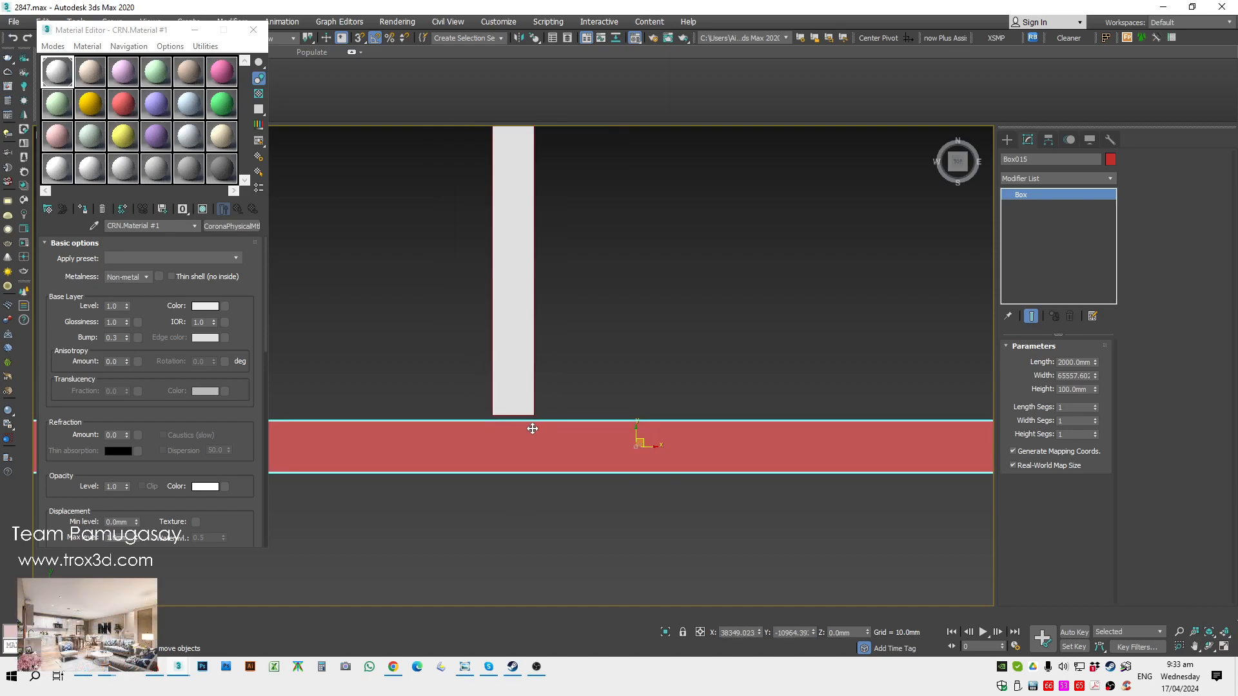
{"action": "scroll", "coordinate": [526, 419], "scroll_direction": "up", "scroll_amount": 2}
{"action": "key", "text": "space"}
{"action": "left_click_drag", "start_coordinate": [544, 417], "coordinate": [544, 417]}
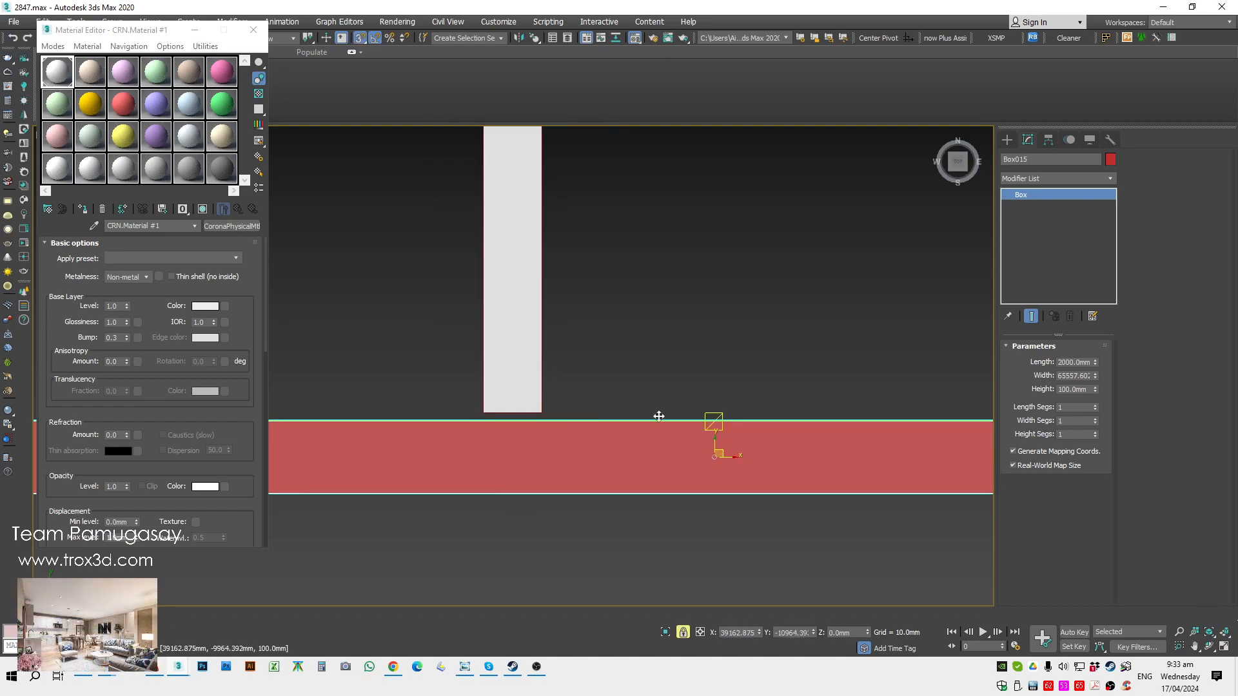
{"action": "left_click_drag", "start_coordinate": [714, 421], "coordinate": [543, 413]}
{"action": "scroll", "coordinate": [672, 383], "scroll_direction": "down", "scroll_amount": 2}
{"action": "left_click", "coordinate": [672, 383]}
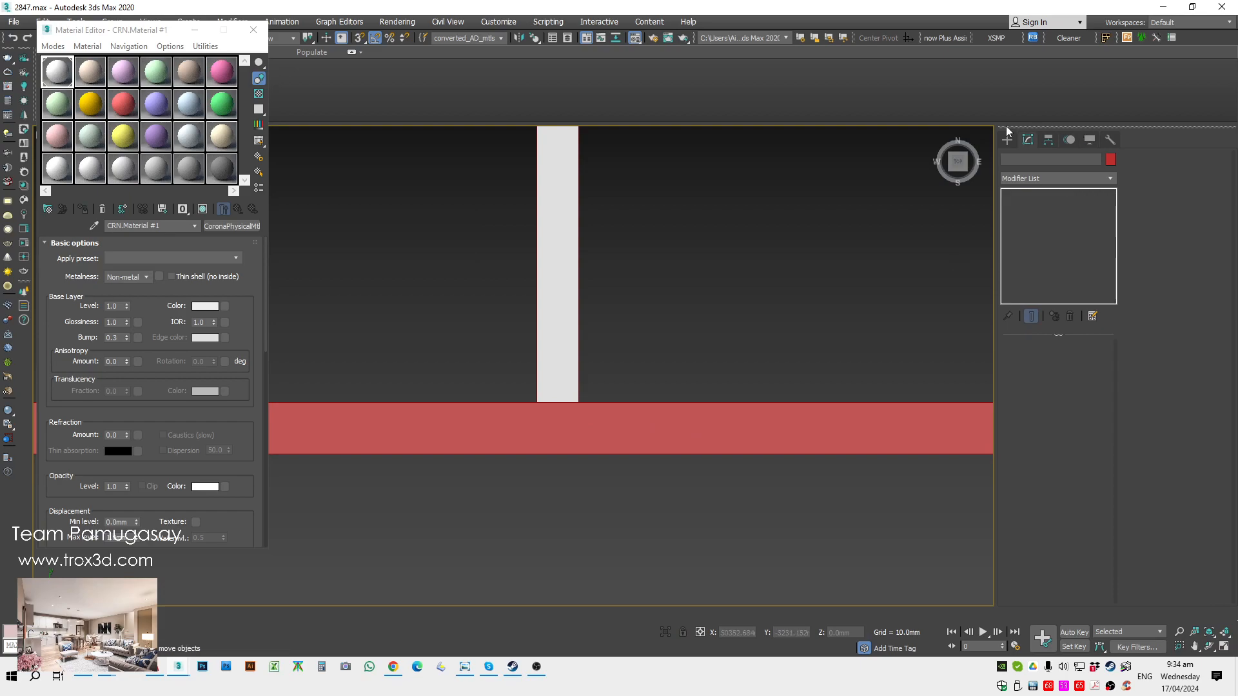
Step: Draw a ground plane around the house in the top view, about 78.4 m wide and 46.5 m long
{"action": "left_click", "coordinate": [1007, 140]}
{"action": "left_click", "coordinate": [1080, 270]}
{"action": "scroll", "coordinate": [606, 333], "scroll_direction": "down", "scroll_amount": 4}
{"action": "left_click_drag", "start_coordinate": [545, 220], "coordinate": [895, 438]}
{"action": "key", "text": "p"}
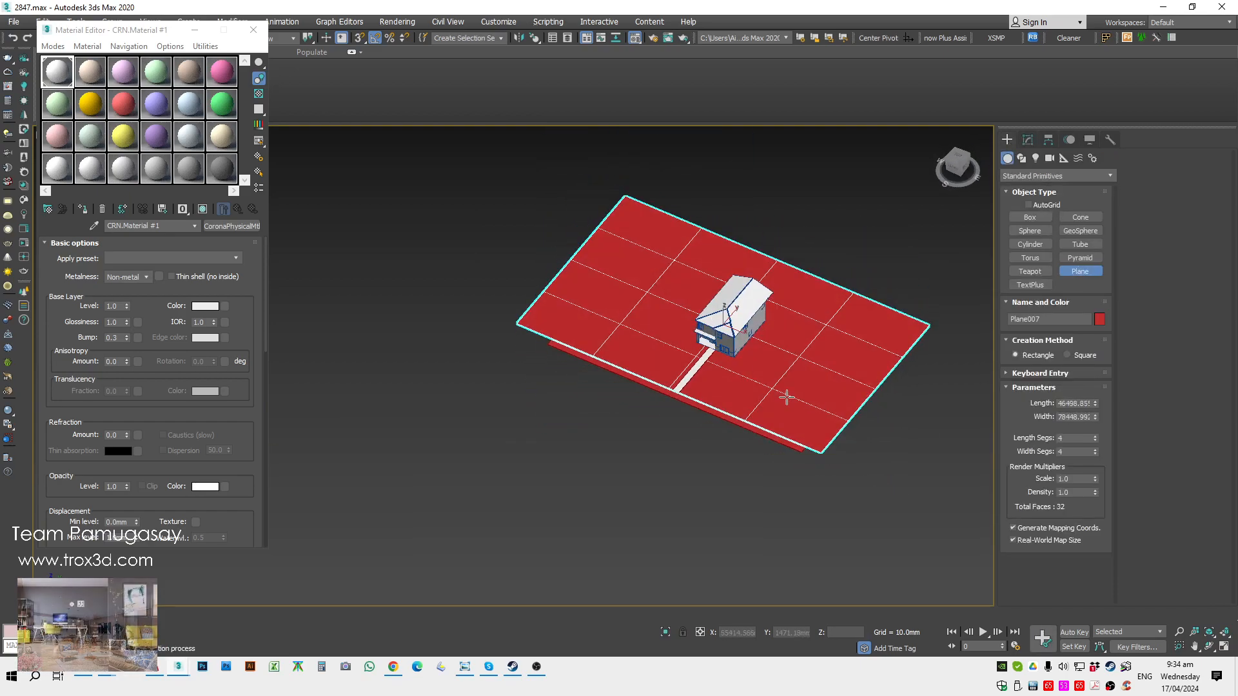
{"action": "scroll", "coordinate": [726, 368], "scroll_direction": "up", "scroll_amount": 5}
{"action": "right_click", "coordinate": [558, 440]}
Step: Select every object in the scene and assign CRN.Material #1 to them
{"action": "scroll", "coordinate": [458, 536], "scroll_direction": "down", "scroll_amount": 6}
{"action": "key", "text": "ctrl+a"}
{"action": "left_click", "coordinate": [84, 208]}
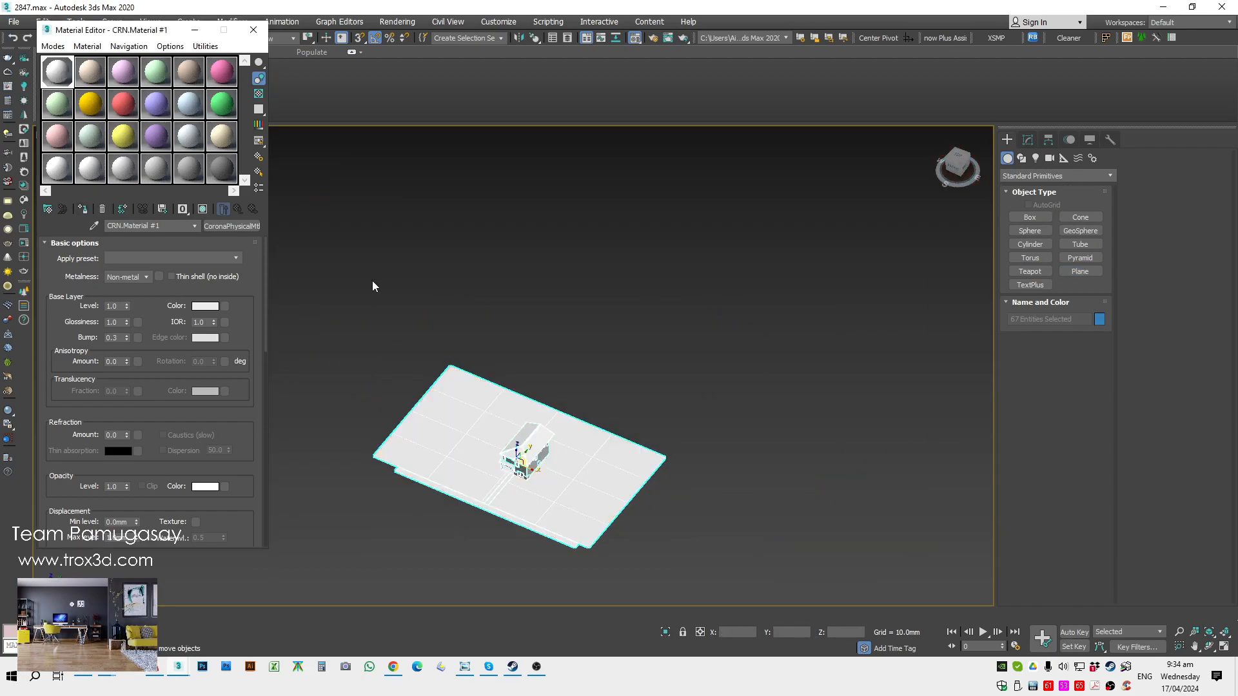
Step: Lengthen the ground plane to about 68.35 m and move it so it extends past the sidewalk
{"action": "left_click", "coordinate": [559, 464]}
{"action": "left_click", "coordinate": [571, 463]}
{"action": "left_click", "coordinate": [571, 463]}
{"action": "left_click", "coordinate": [1027, 140]}
{"action": "left_click_drag", "start_coordinate": [1095, 363], "coordinate": [1095, 310]}
{"action": "left_click_drag", "start_coordinate": [525, 450], "coordinate": [508, 471]}
{"action": "scroll", "coordinate": [548, 470], "scroll_direction": "up", "scroll_amount": 4}
{"action": "middle_click_drag", "start_coordinate": [554, 494], "coordinate": [642, 487], "text": "alt"}
{"action": "scroll", "coordinate": [543, 471], "scroll_direction": "down", "scroll_amount": 1}
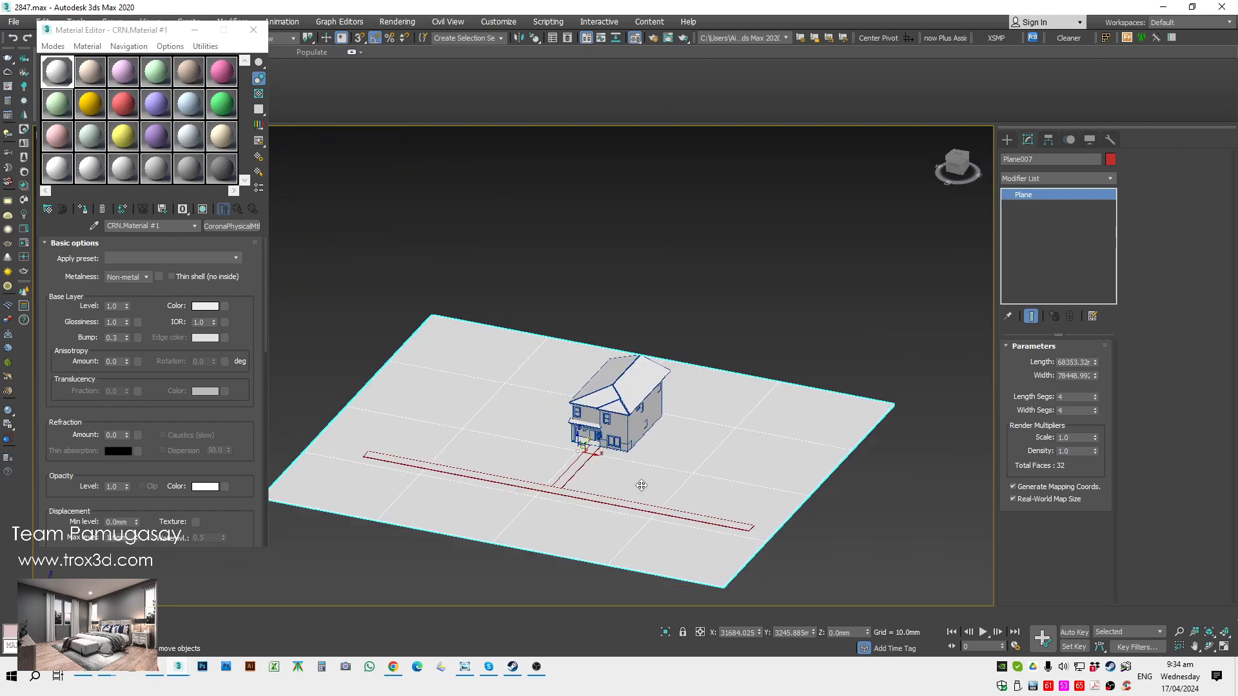
Step: In the top view, create a Corona camera near the sidewalk, aimed at the house front about 22.8 m away
{"action": "key", "text": "t"}
{"action": "left_click", "coordinate": [777, 396]}
{"action": "left_click", "coordinate": [1008, 140]}
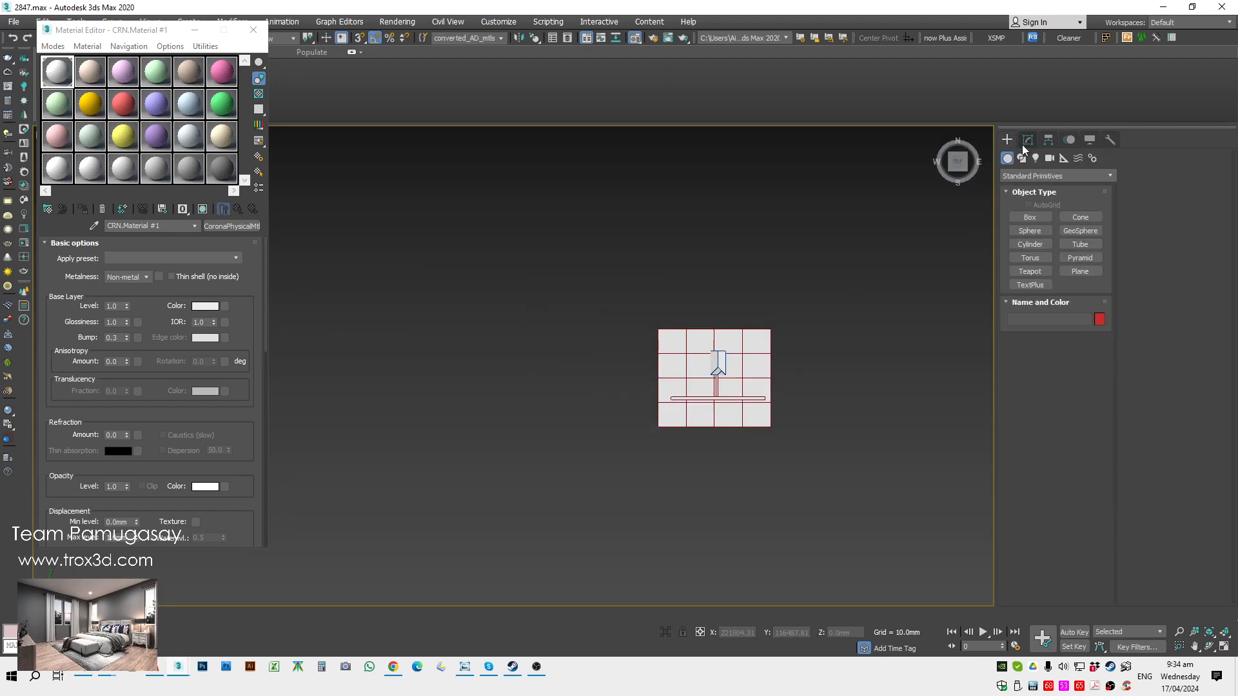
{"action": "left_click", "coordinate": [1049, 158]}
{"action": "left_click", "coordinate": [1080, 231]}
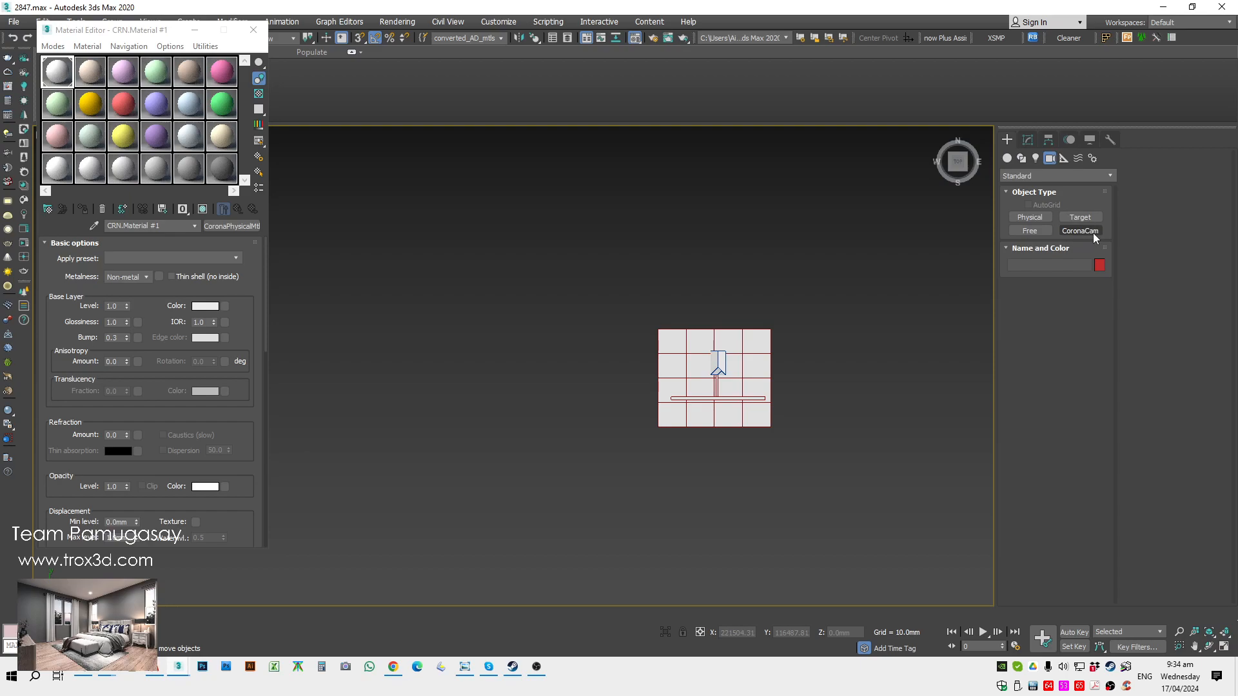
{"action": "scroll", "coordinate": [722, 387], "scroll_direction": "up", "scroll_amount": 6}
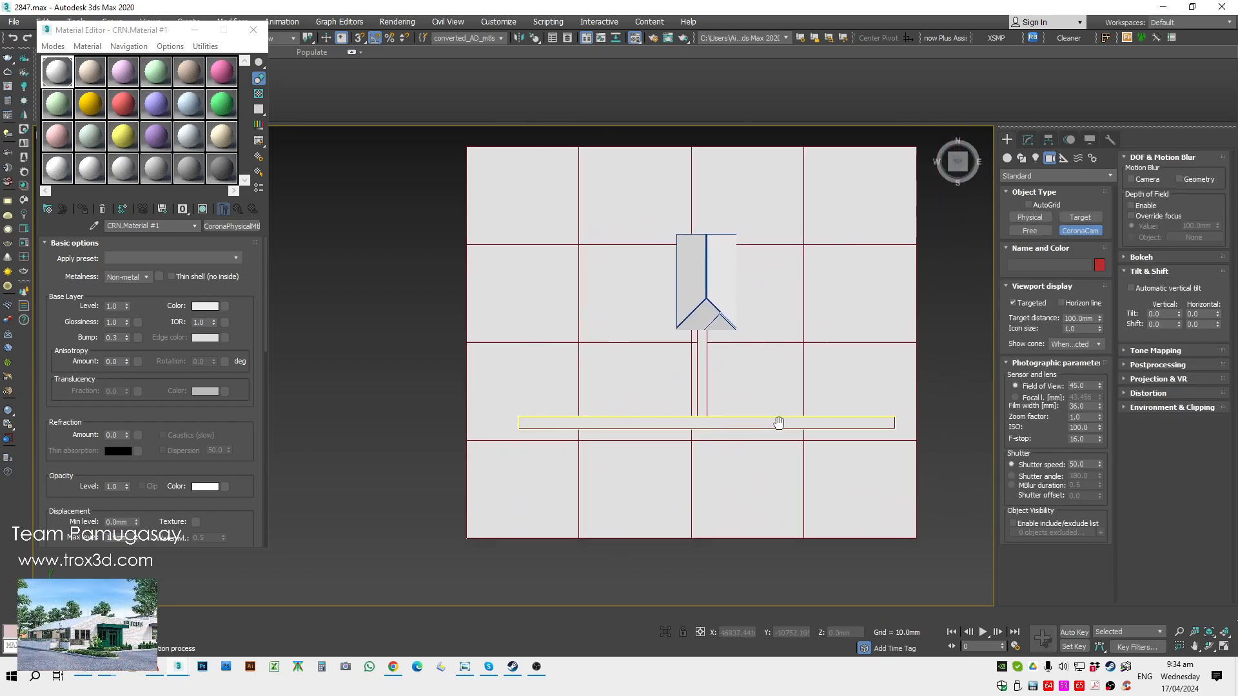
{"action": "left_click_drag", "start_coordinate": [560, 448], "coordinate": [636, 347]}
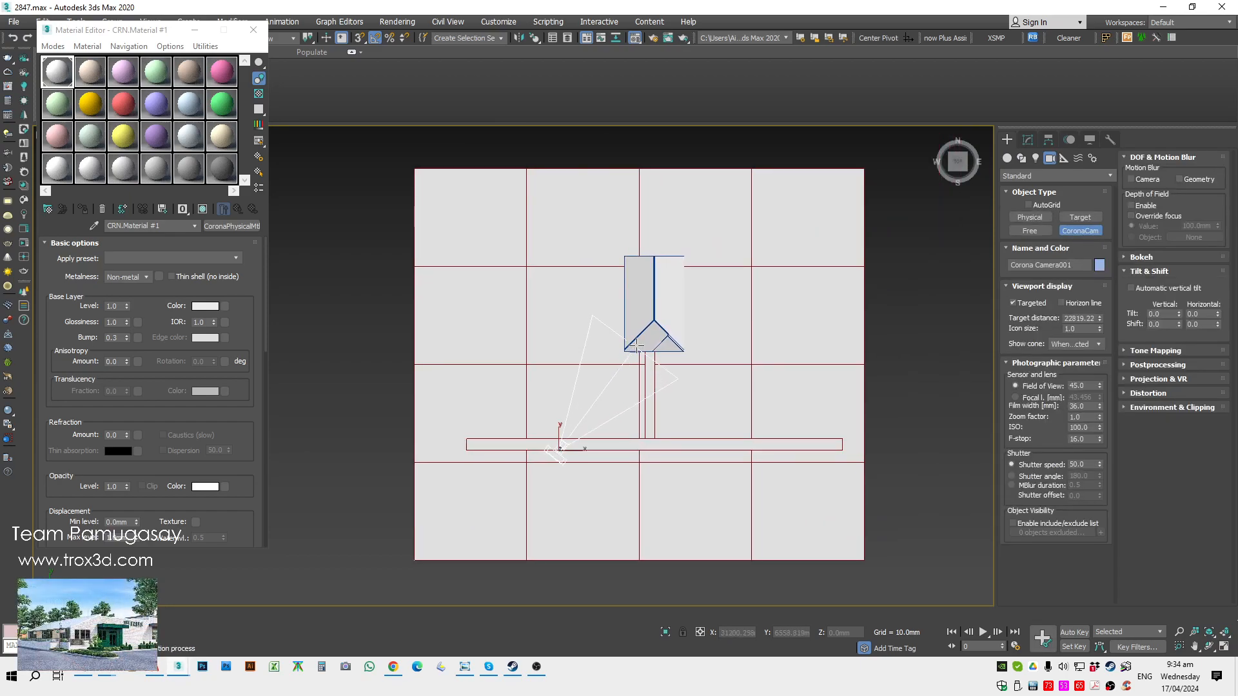
Step: Set the camera's focal length to 35 mm and enable automatic vertical tilt
{"action": "left_click", "coordinate": [1028, 140]}
{"action": "left_click", "coordinate": [1154, 289]}
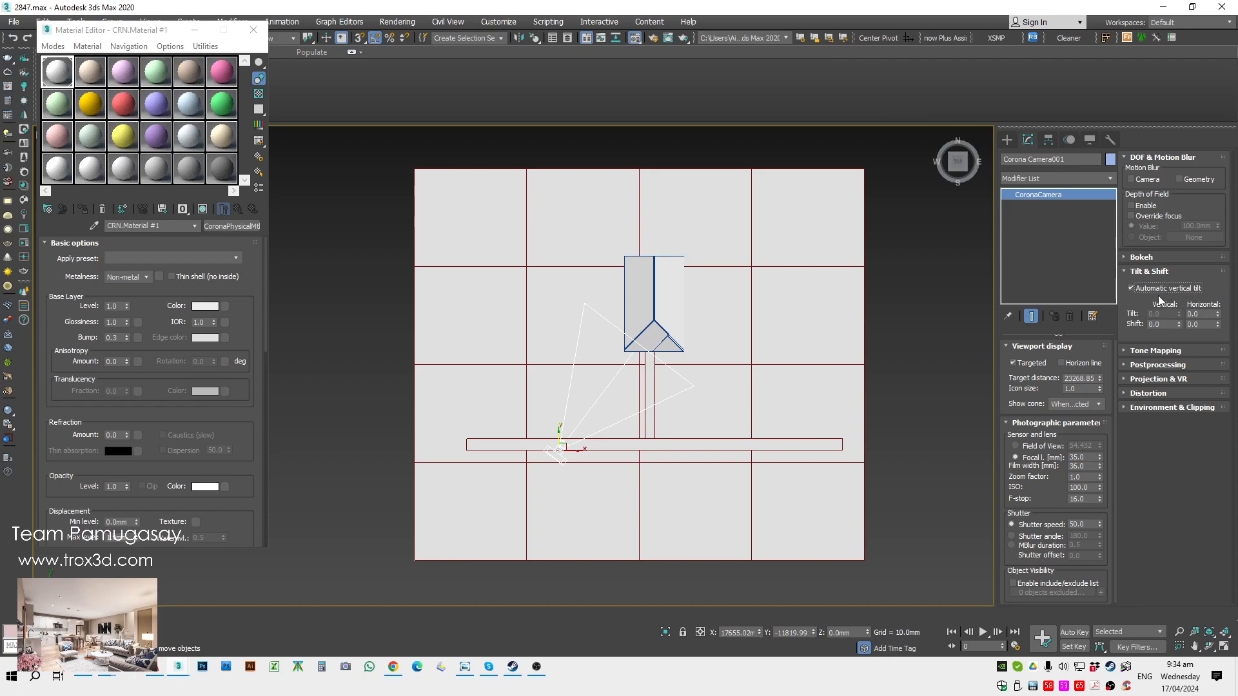
{"action": "right_click", "coordinate": [915, 398]}
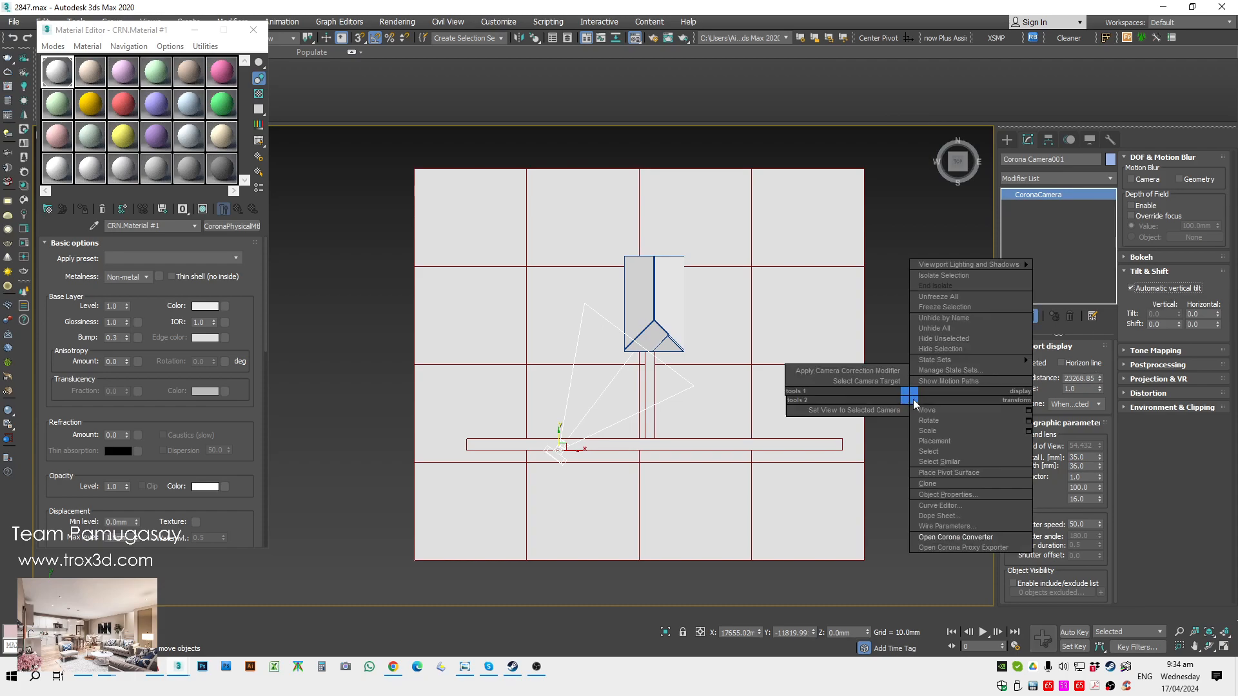
Step: Reposition the camera just beyond the sidewalk and adjust its target near the porch in the top view
{"action": "left_click_drag", "start_coordinate": [568, 443], "coordinate": [583, 452]}
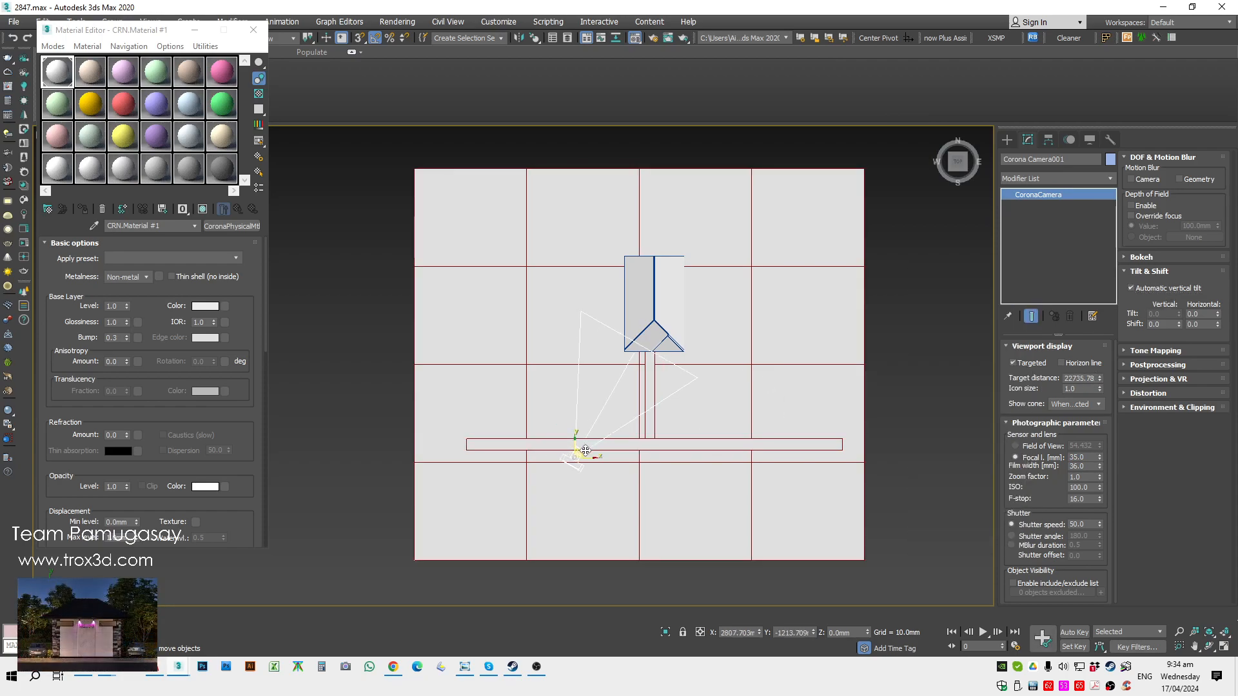
{"action": "key", "text": "F3"}
{"action": "scroll", "coordinate": [656, 333], "scroll_direction": "up", "scroll_amount": 3}
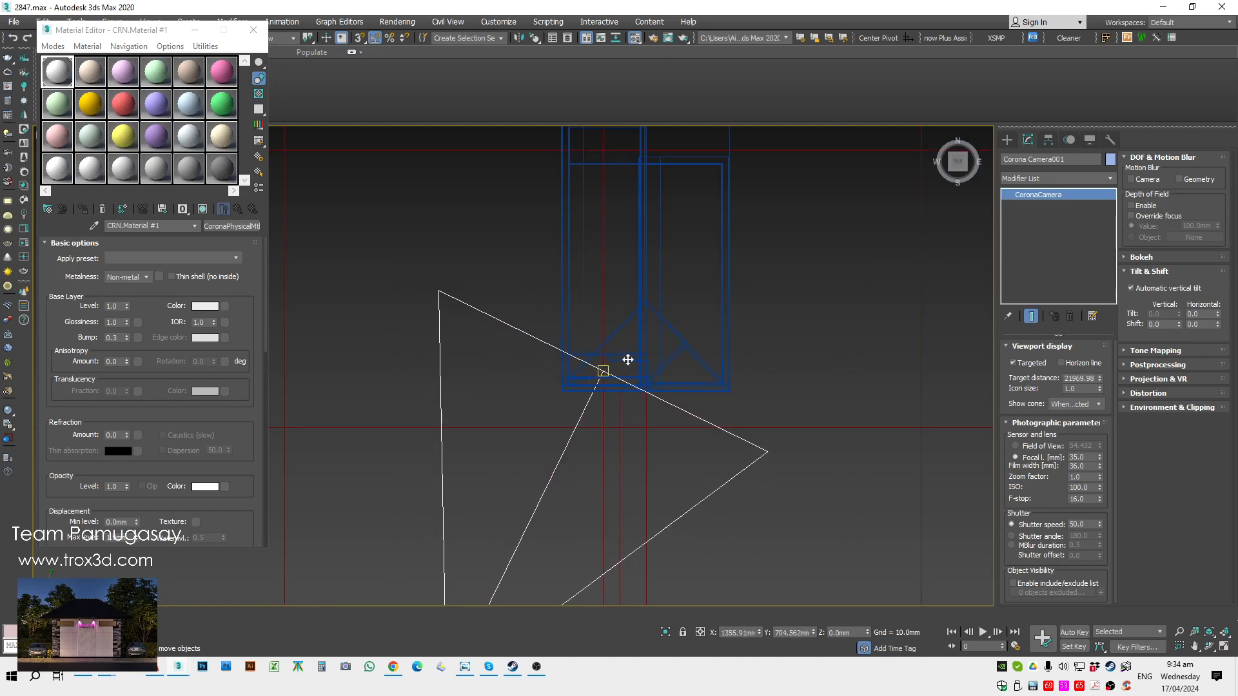
{"action": "left_click", "coordinate": [609, 366]}
{"action": "left_click_drag", "start_coordinate": [610, 366], "coordinate": [648, 366]}
{"action": "scroll", "coordinate": [639, 371], "scroll_direction": "down", "scroll_amount": 4}
{"action": "left_click", "coordinate": [611, 381]}
{"action": "left_click_drag", "start_coordinate": [616, 364], "coordinate": [617, 373]}
Step: Look through the camera in shaded display and close the Material Editor
{"action": "key", "text": "c"}
{"action": "key", "text": "F3"}
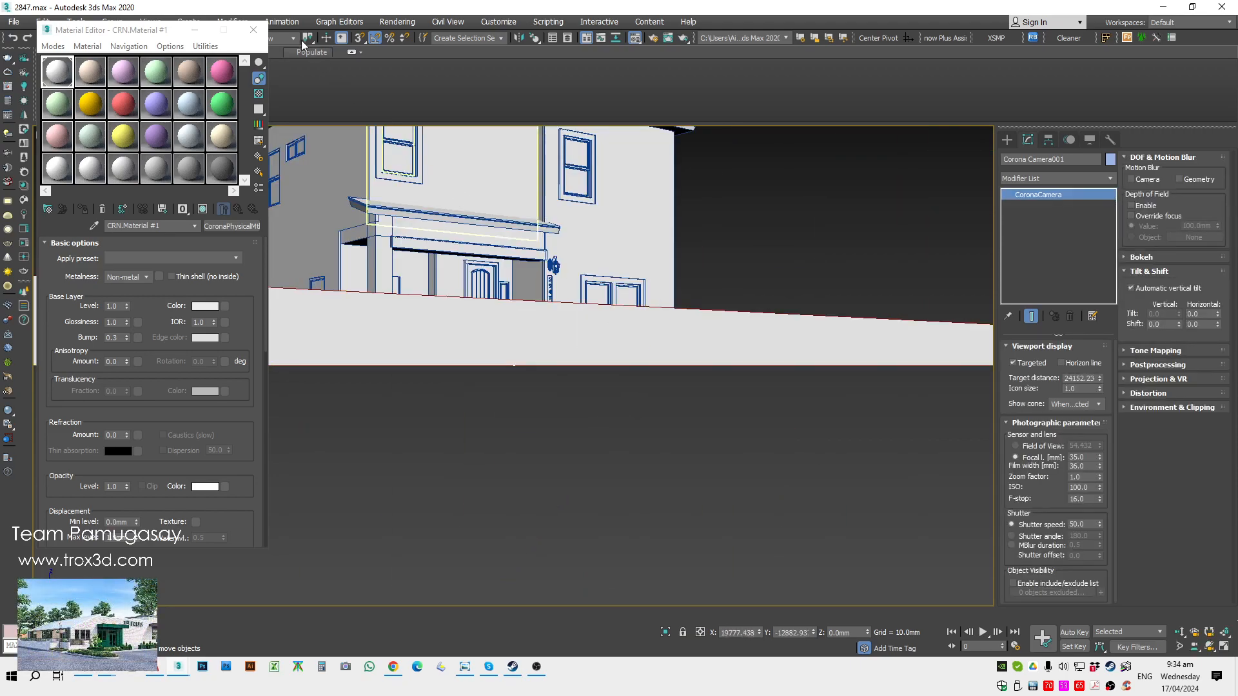
{"action": "left_click", "coordinate": [263, 28]}
Step: Raise the camera to a Z height of 1800 mm
{"action": "key", "text": "t"}
{"action": "middle_click_drag", "start_coordinate": [619, 503], "coordinate": [696, 434], "text": "alt"}
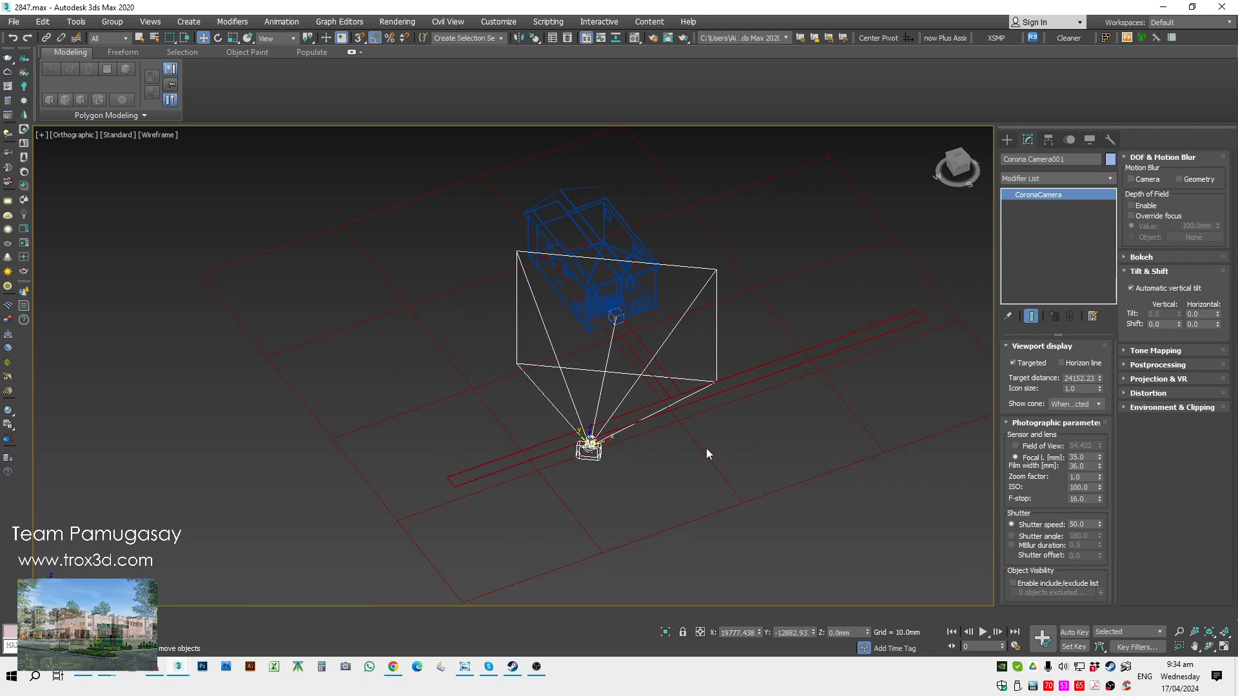
{"action": "left_click", "coordinate": [697, 633]}
{"action": "left_click", "coordinate": [701, 634]}
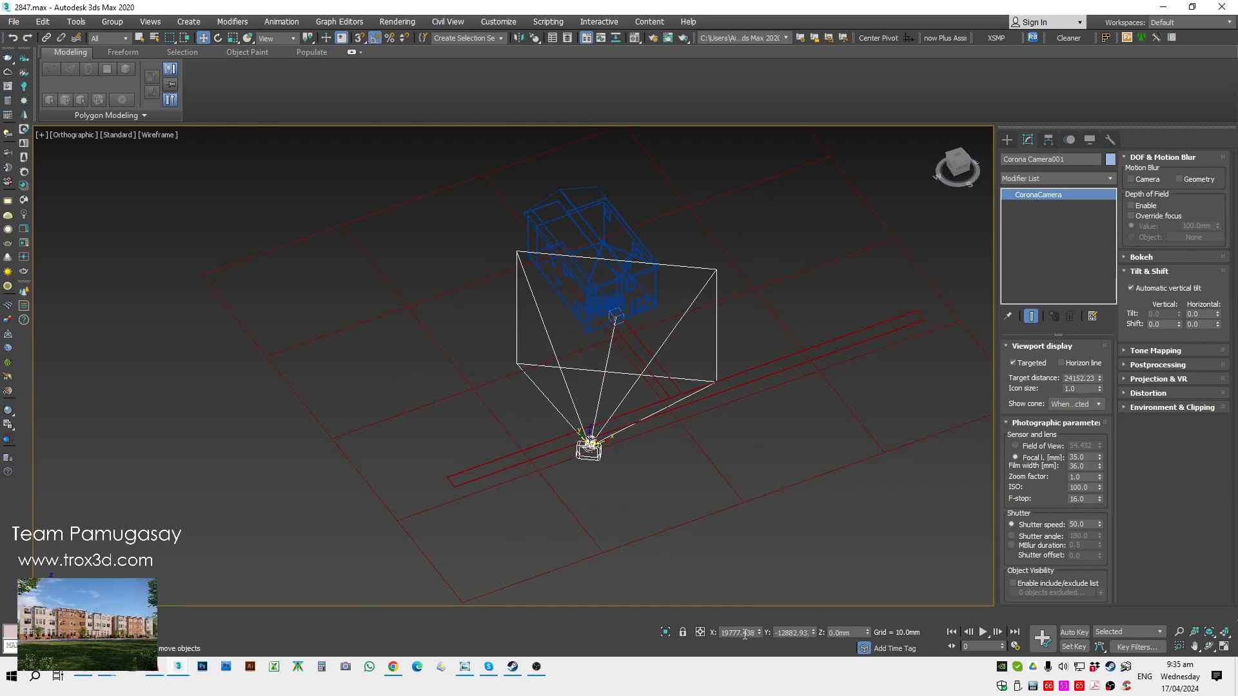
{"action": "left_click", "coordinate": [849, 633]}
{"action": "type", "text": "18200"}
{"action": "key", "text": "Return"}
Step: Through the camera view, raise the camera target to about 4229 mm to frame the whole house, and deselect it
{"action": "scroll", "coordinate": [614, 330], "scroll_direction": "up", "scroll_amount": 5}
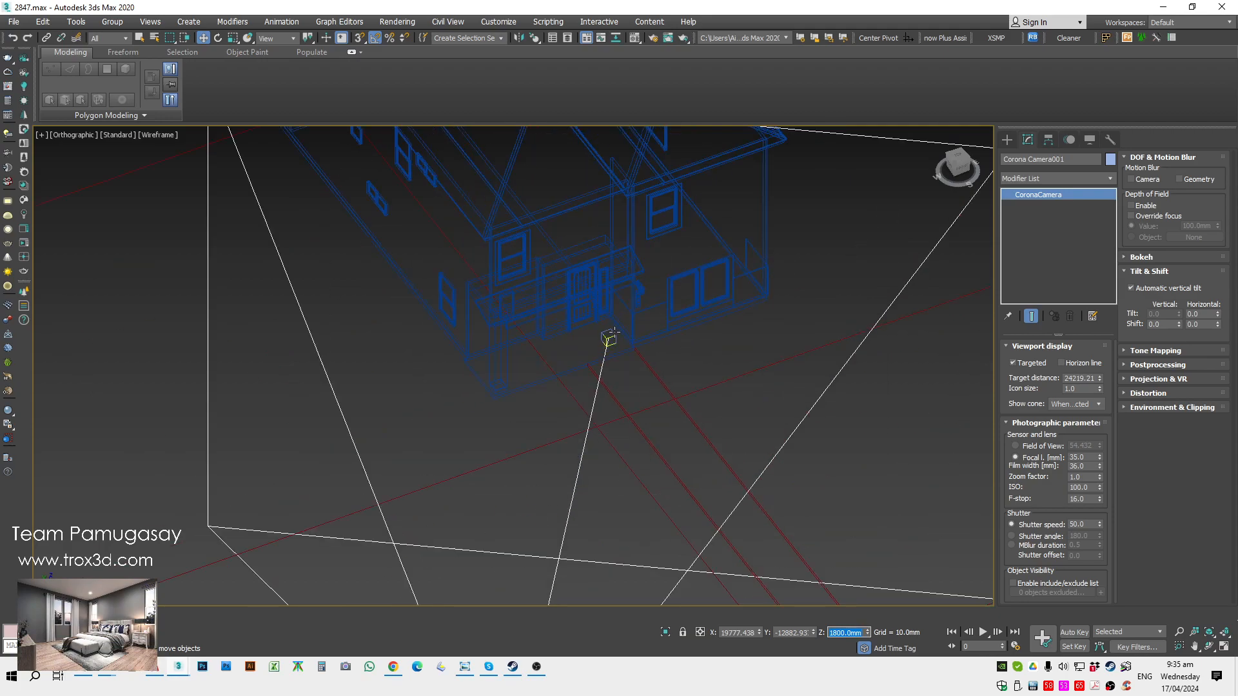
{"action": "left_click", "coordinate": [608, 339]}
{"action": "scroll", "coordinate": [610, 339], "scroll_direction": "down", "scroll_amount": 5}
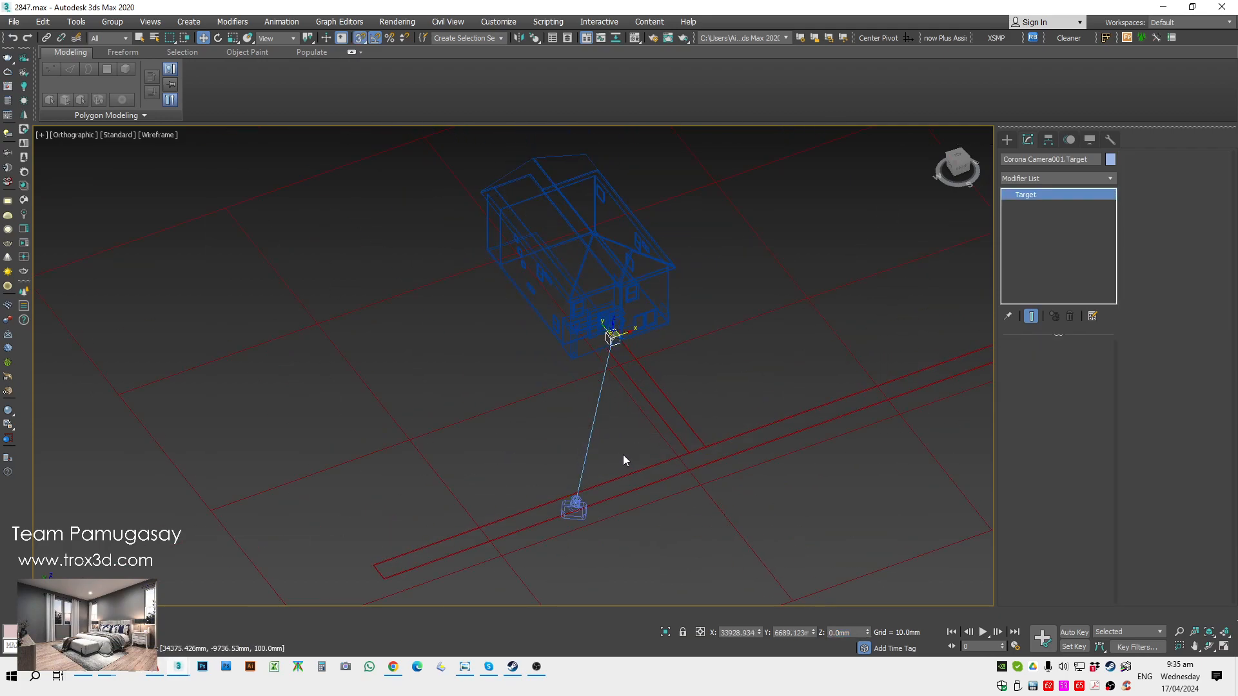
{"action": "key", "text": "c"}
{"action": "left_click_drag", "start_coordinate": [514, 347], "coordinate": [613, 216]}
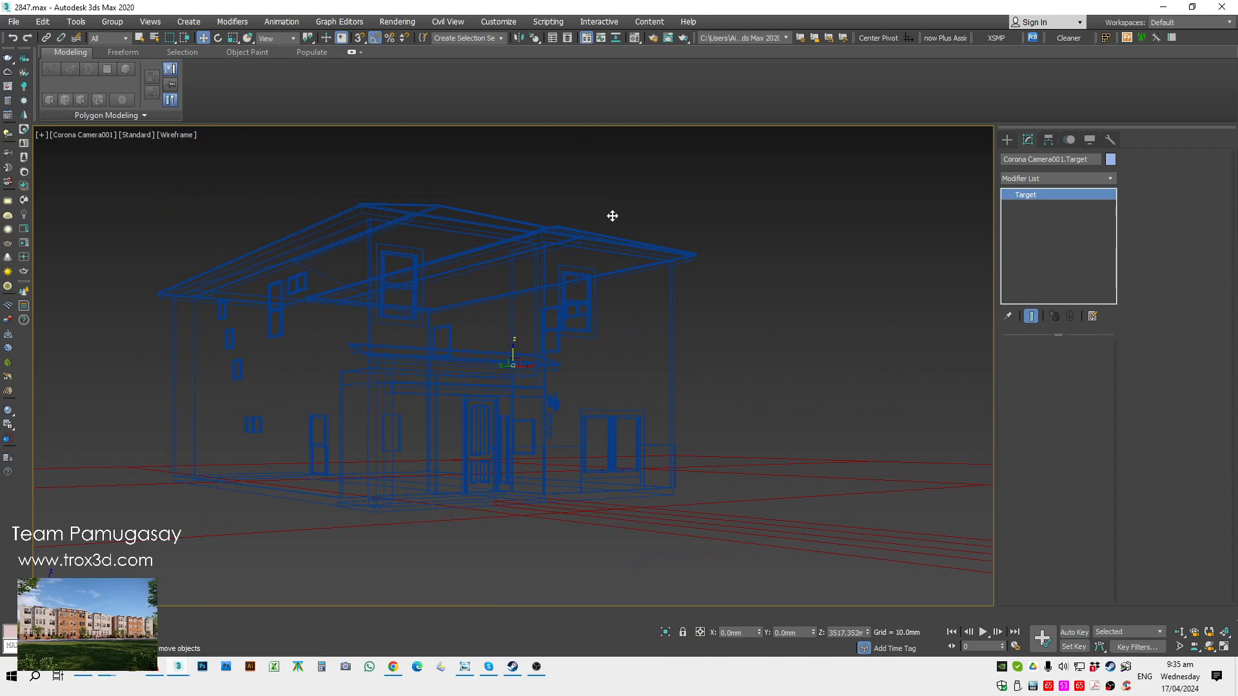
{"action": "left_click_drag", "start_coordinate": [514, 362], "coordinate": [517, 335]}
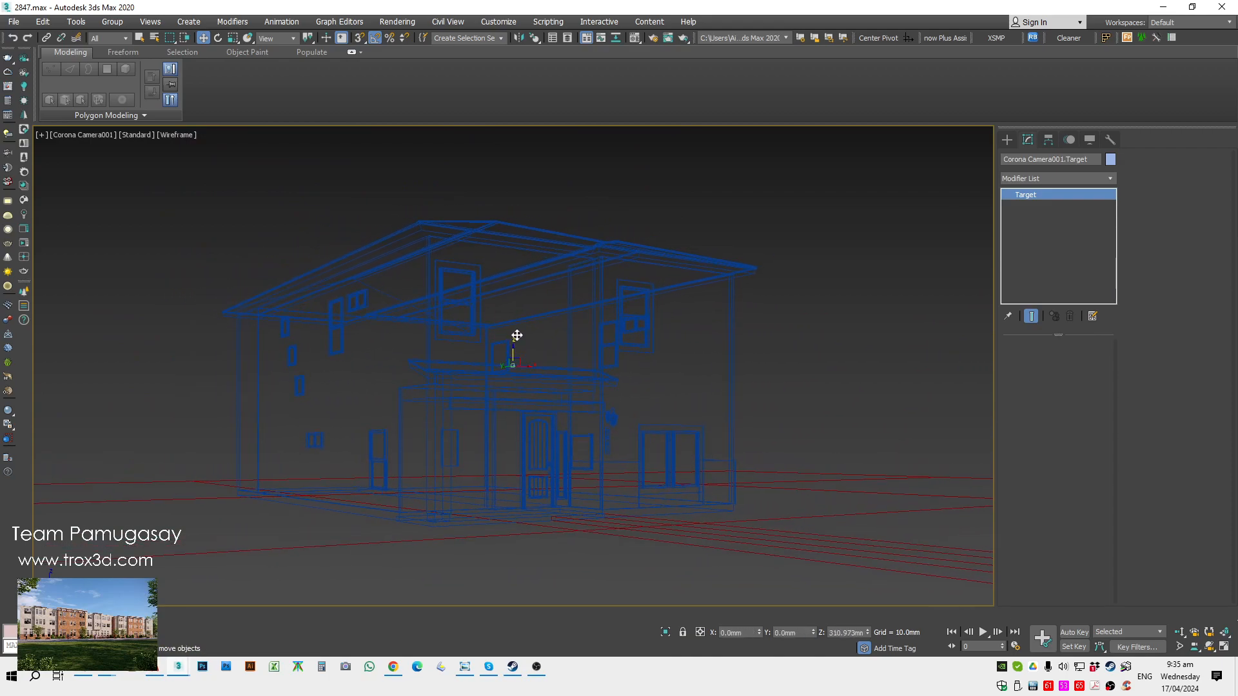
{"action": "key", "text": "F3"}
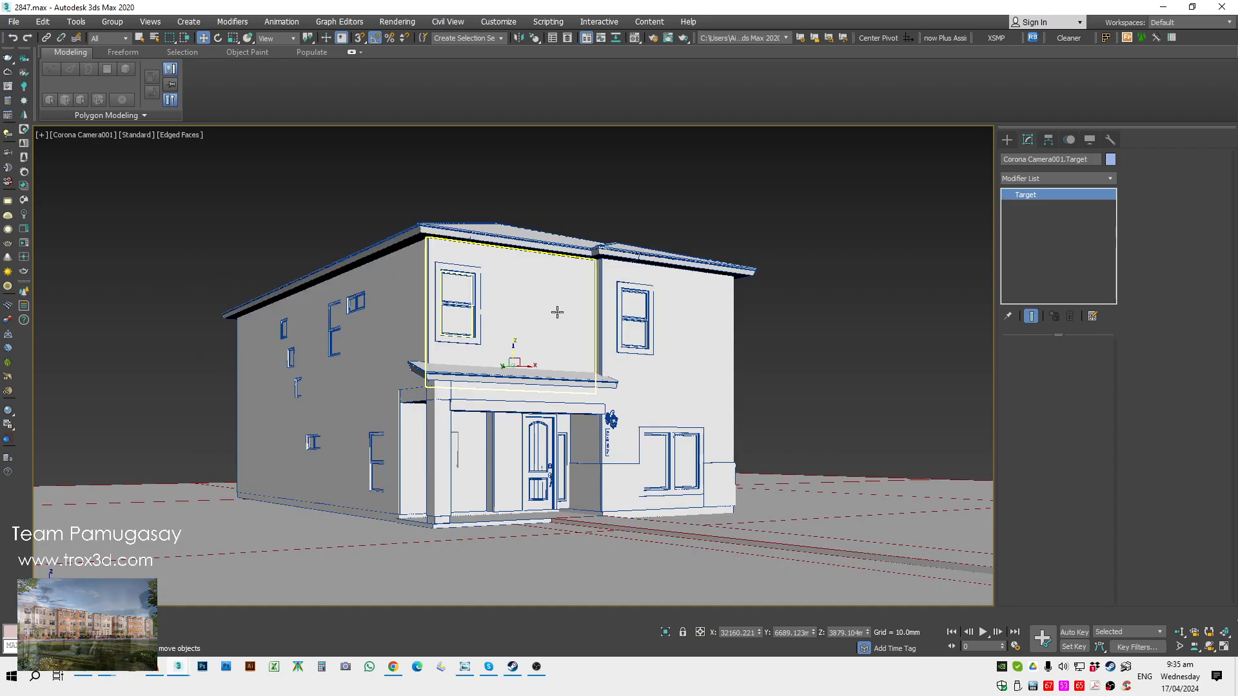
{"action": "left_click_drag", "start_coordinate": [514, 349], "coordinate": [528, 340]}
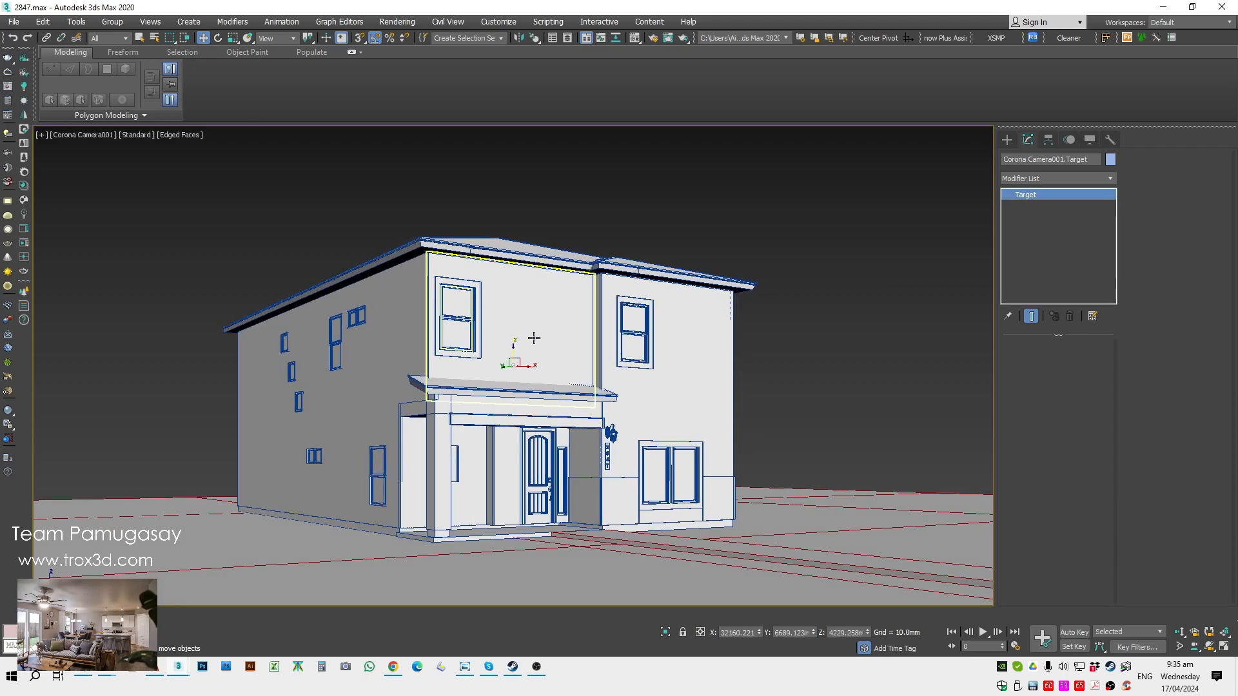
{"action": "left_click", "coordinate": [853, 311]}
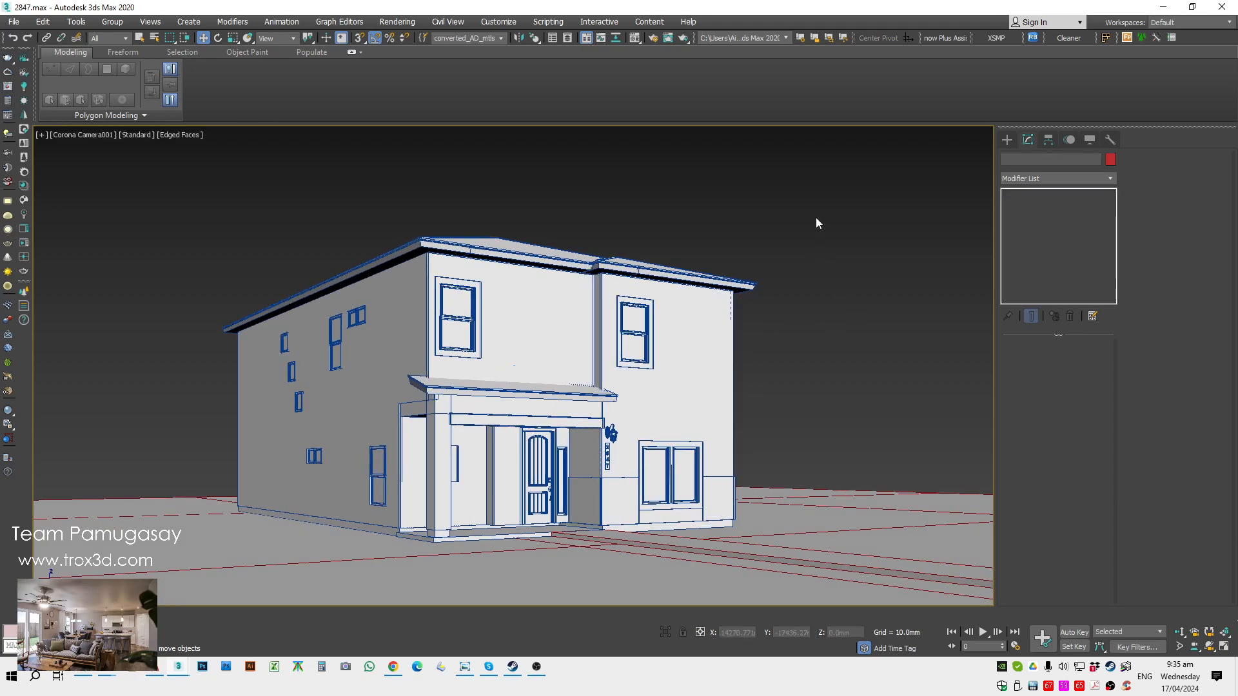
Step: Create a targeted Corona Sun over the walkway in front of the porch in the top view
{"action": "left_click", "coordinate": [1008, 139]}
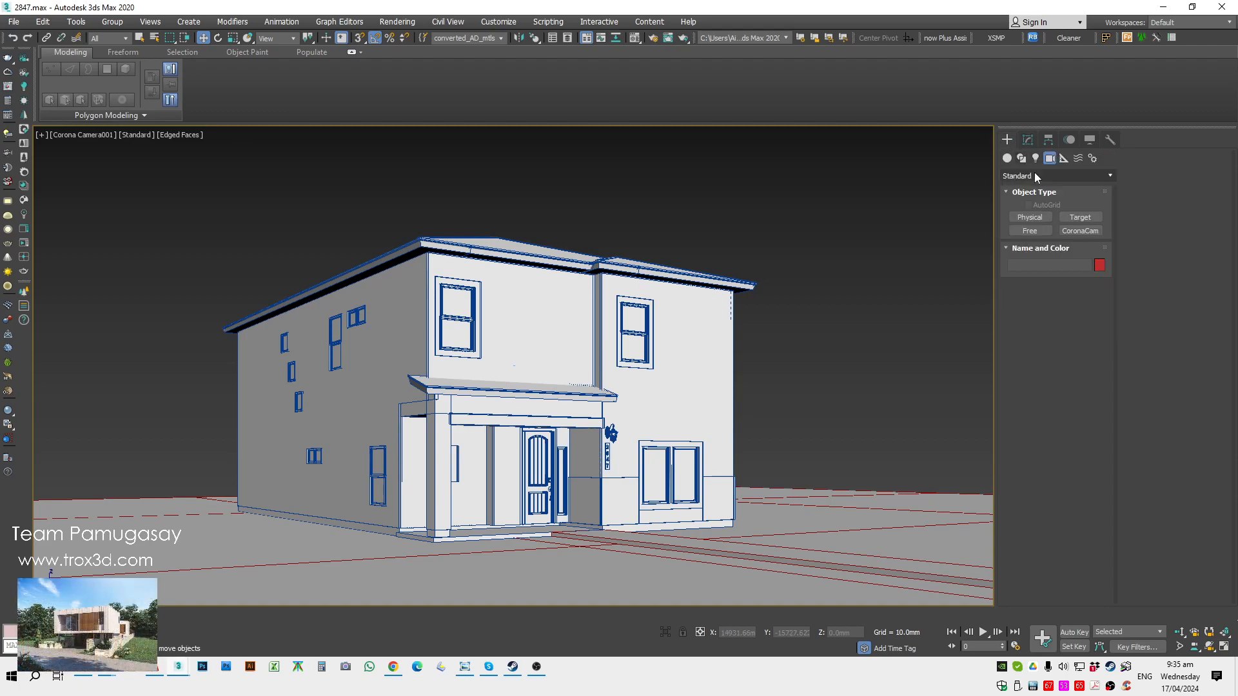
{"action": "left_click", "coordinate": [1036, 158]}
{"action": "left_click", "coordinate": [1076, 216]}
{"action": "key", "text": "t"}
{"action": "scroll", "coordinate": [519, 353], "scroll_direction": "up", "scroll_amount": 4}
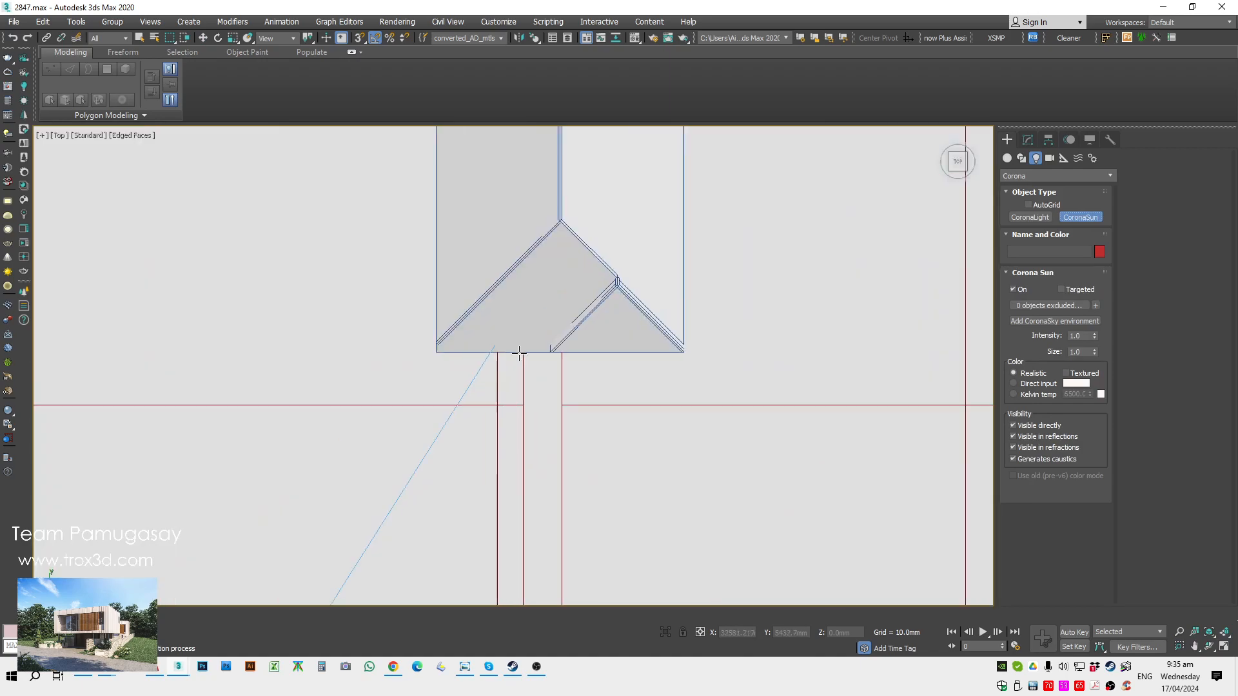
{"action": "scroll", "coordinate": [520, 353], "scroll_direction": "up", "scroll_amount": 1}
{"action": "key", "text": "F3"}
{"action": "scroll", "coordinate": [533, 391], "scroll_direction": "up", "scroll_amount": 3}
{"action": "left_click_drag", "start_coordinate": [550, 394], "coordinate": [539, 384]}
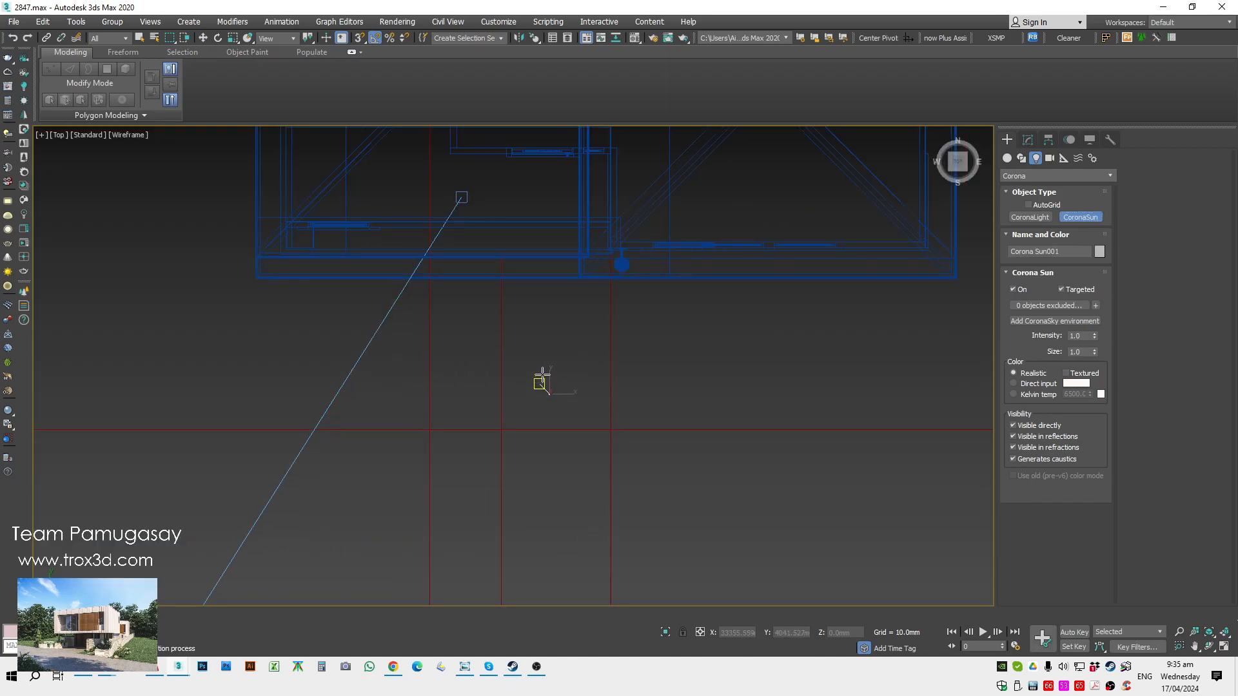
Step: Add the CoronaSky environment from the sun's settings and set the sun's size to 5
{"action": "key", "text": "w"}
{"action": "middle_click_drag", "start_coordinate": [596, 383], "coordinate": [562, 335], "text": "alt"}
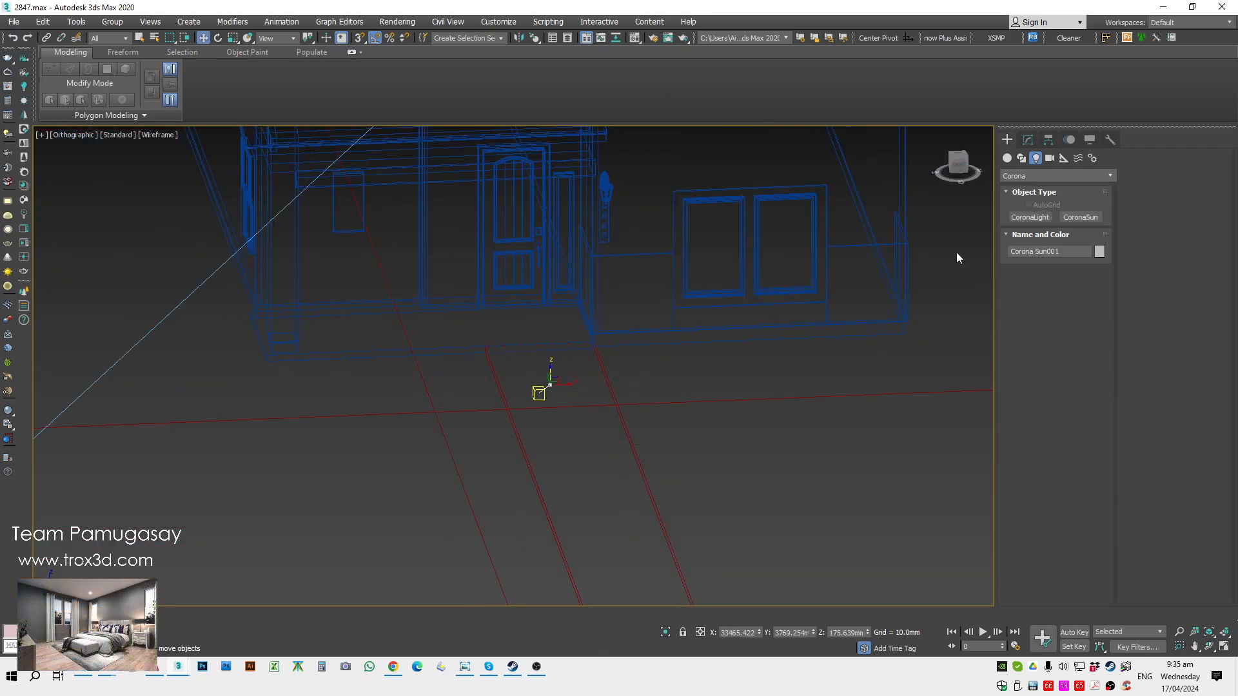
{"action": "left_click", "coordinate": [1028, 139]}
{"action": "left_click", "coordinate": [1064, 395]}
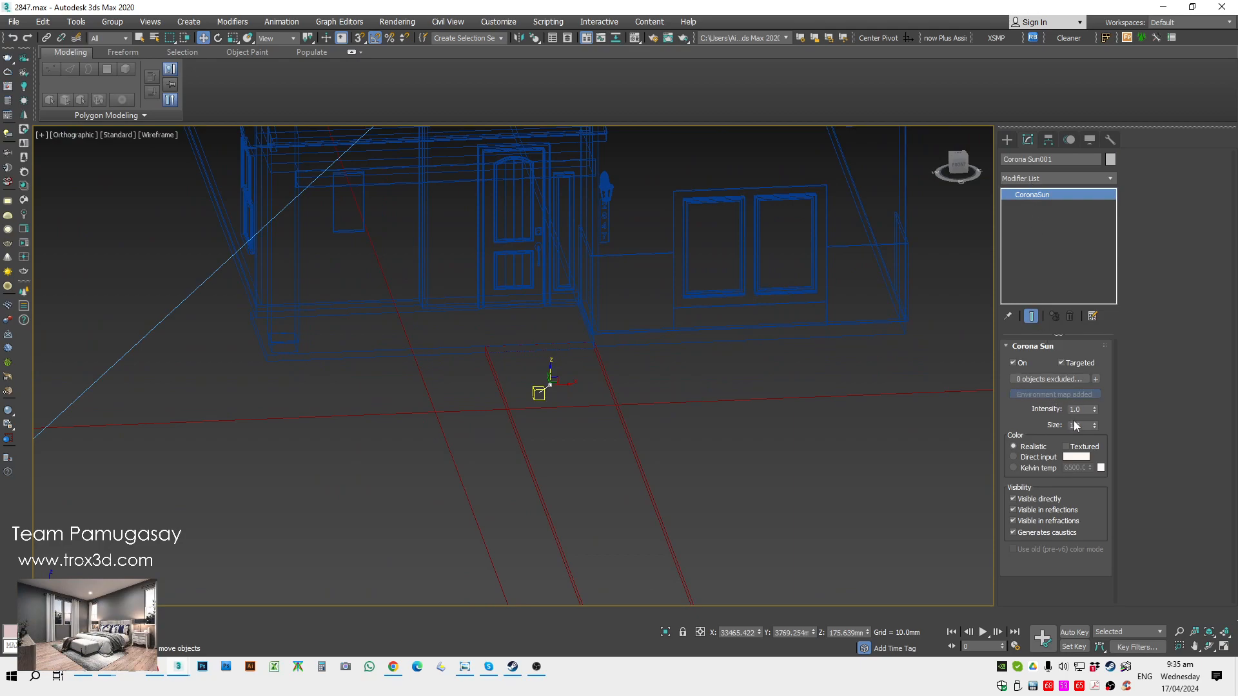
{"action": "left_click", "coordinate": [1084, 424]}
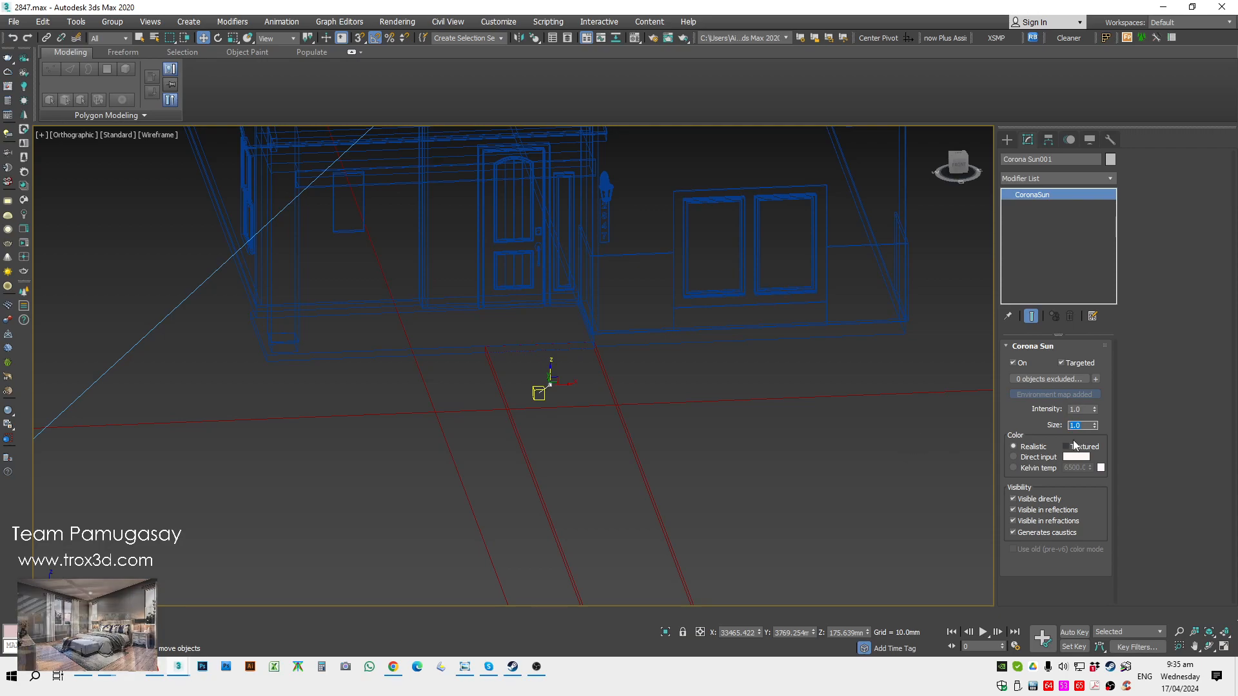
{"action": "type", "text": "5"}
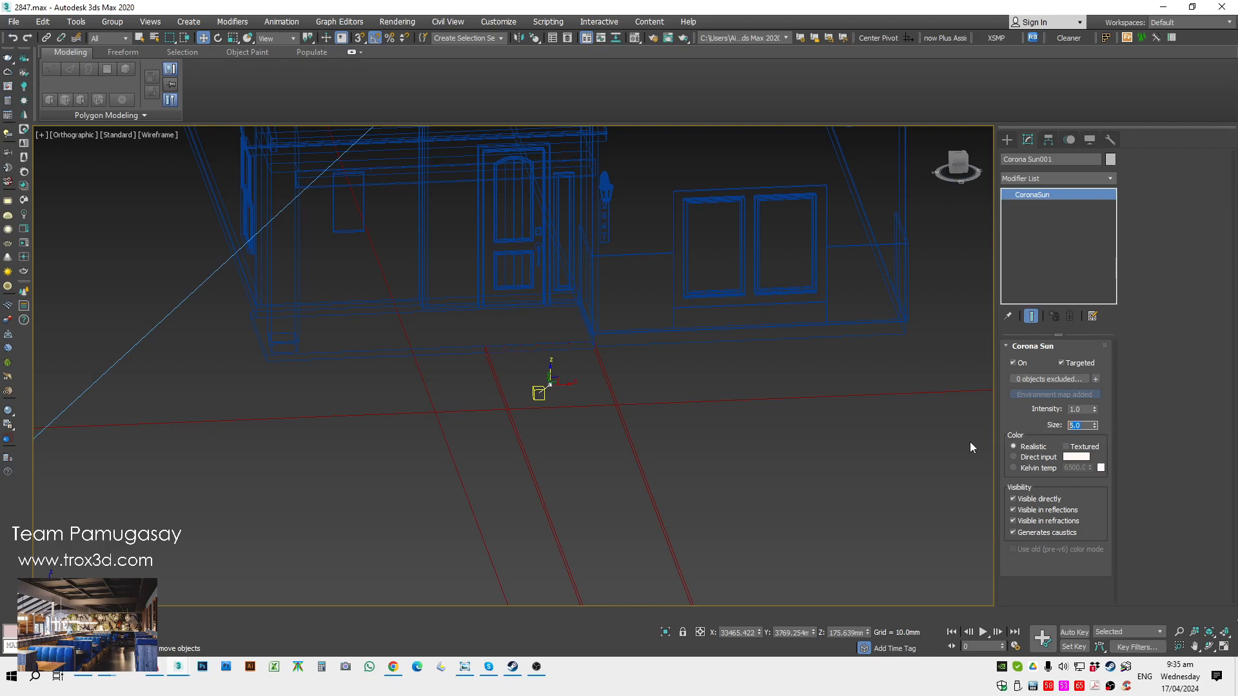
{"action": "double_click", "coordinate": [1085, 410]}
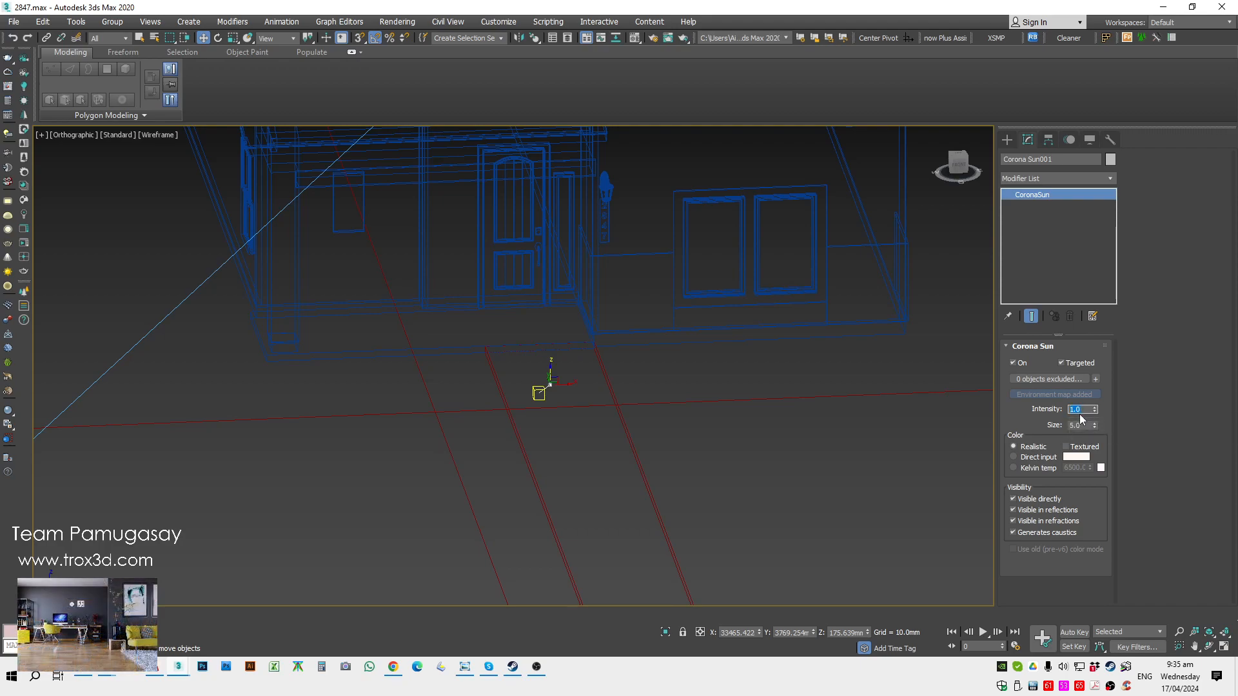
Step: Deselect the sun and show the scene shaded through the Corona camera
{"action": "left_click", "coordinate": [670, 370]}
{"action": "key", "text": "c"}
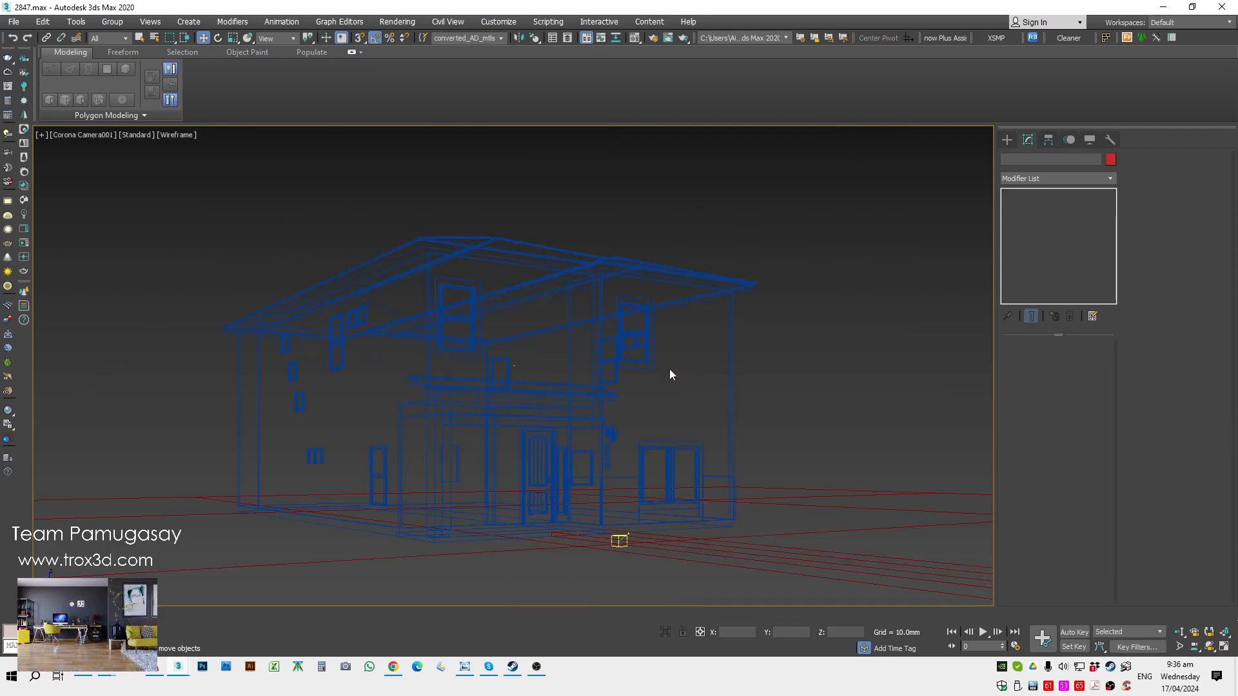
{"action": "key", "text": "F3"}
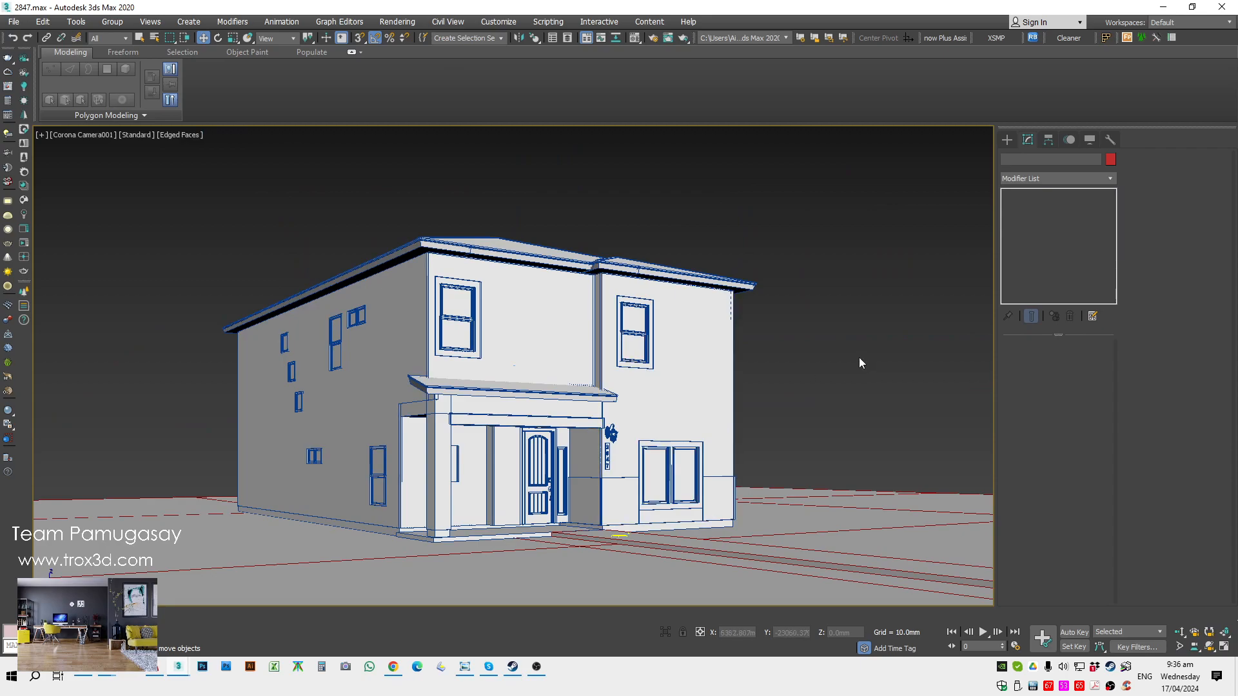
Step: Load the CoronaSky environment map as an instance into the second Material Editor slot, and close the environment settings
{"action": "key", "text": "8"}
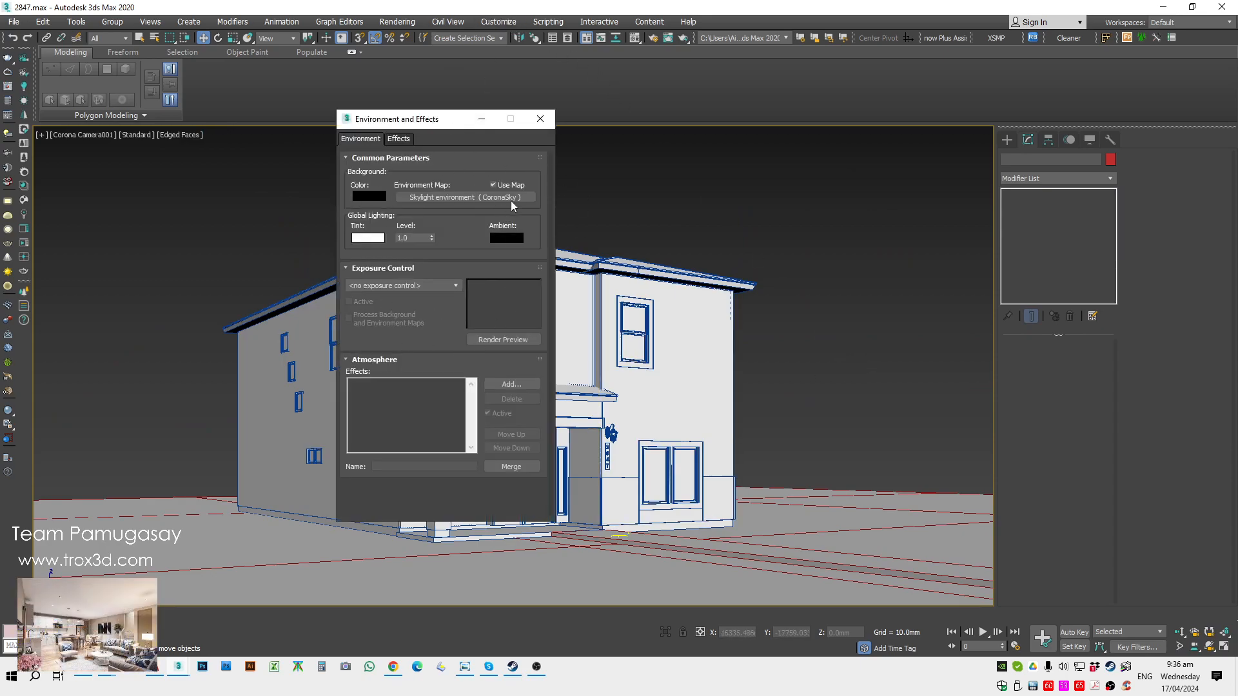
{"action": "left_click_drag", "start_coordinate": [428, 125], "coordinate": [226, 124]}
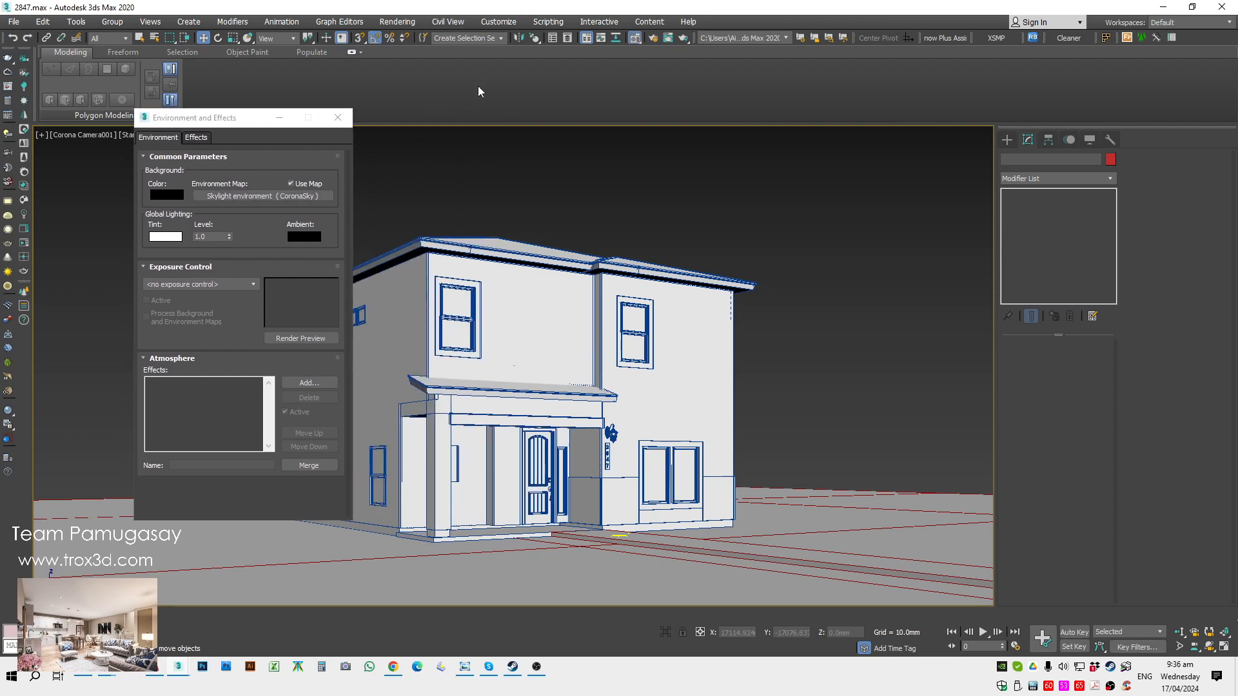
{"action": "key", "text": "m"}
{"action": "key", "text": "n"}
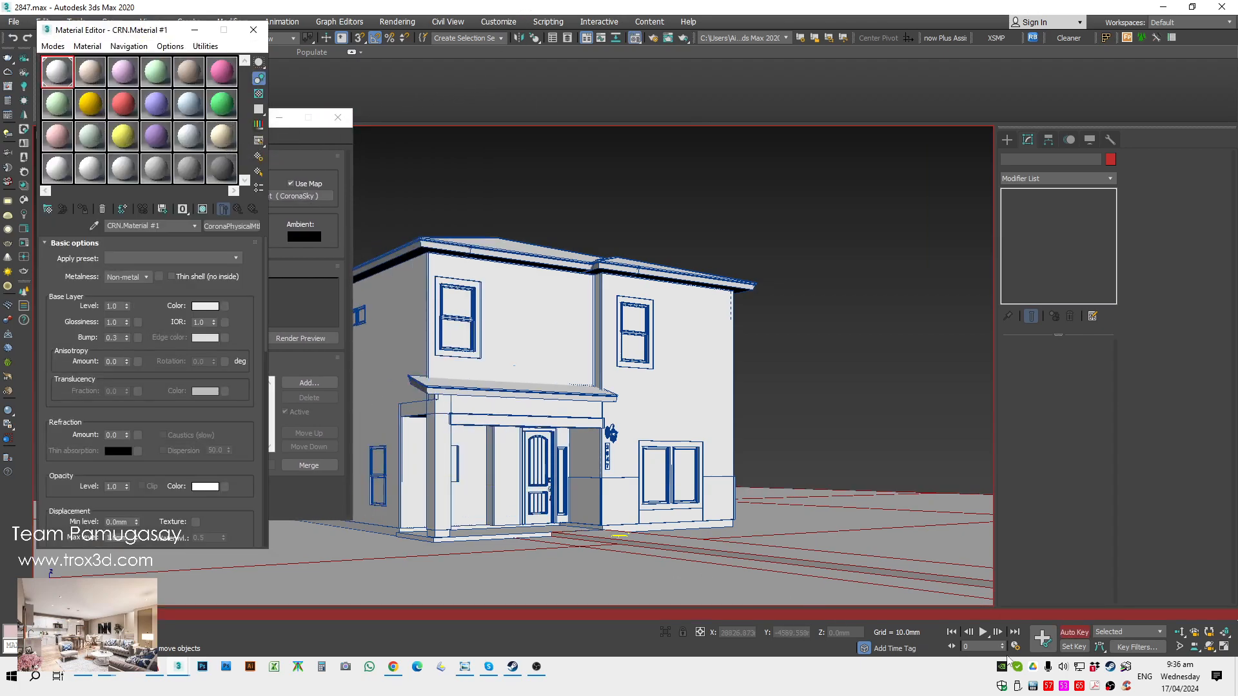
{"action": "key", "text": "n"}
{"action": "left_click_drag", "start_coordinate": [257, 122], "coordinate": [551, 118]}
{"action": "left_click_drag", "start_coordinate": [557, 190], "coordinate": [92, 82]}
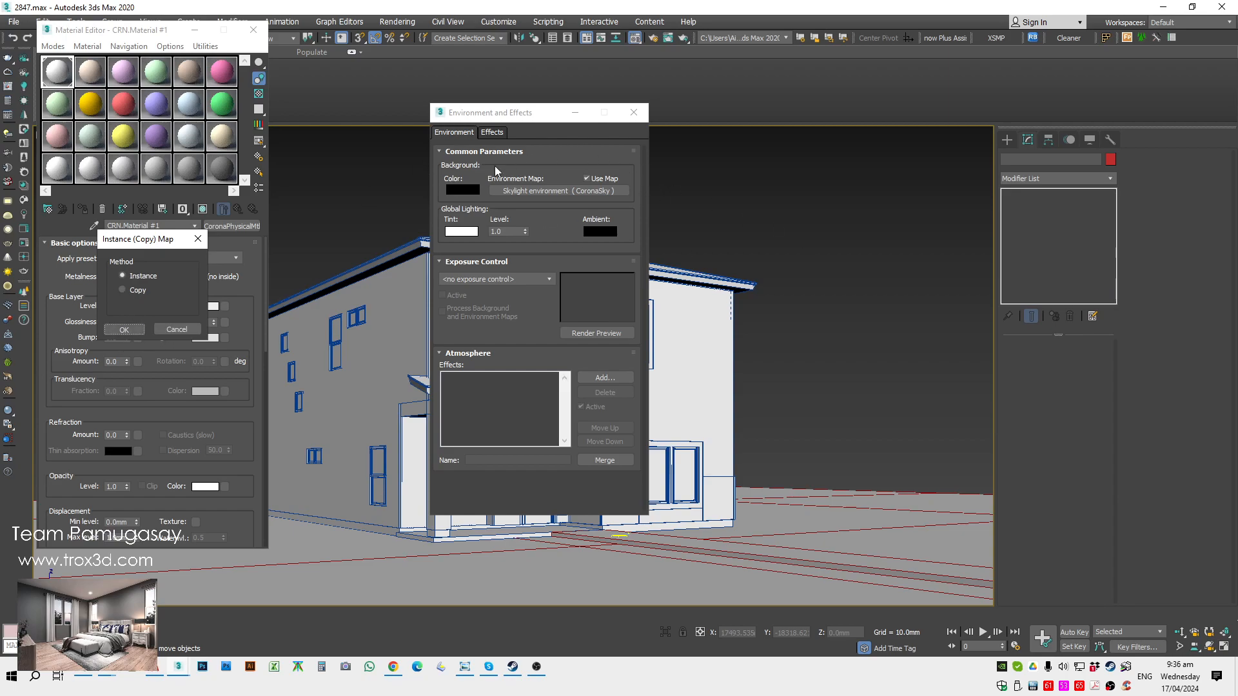
{"action": "left_click", "coordinate": [124, 329]}
{"action": "left_click", "coordinate": [92, 82]}
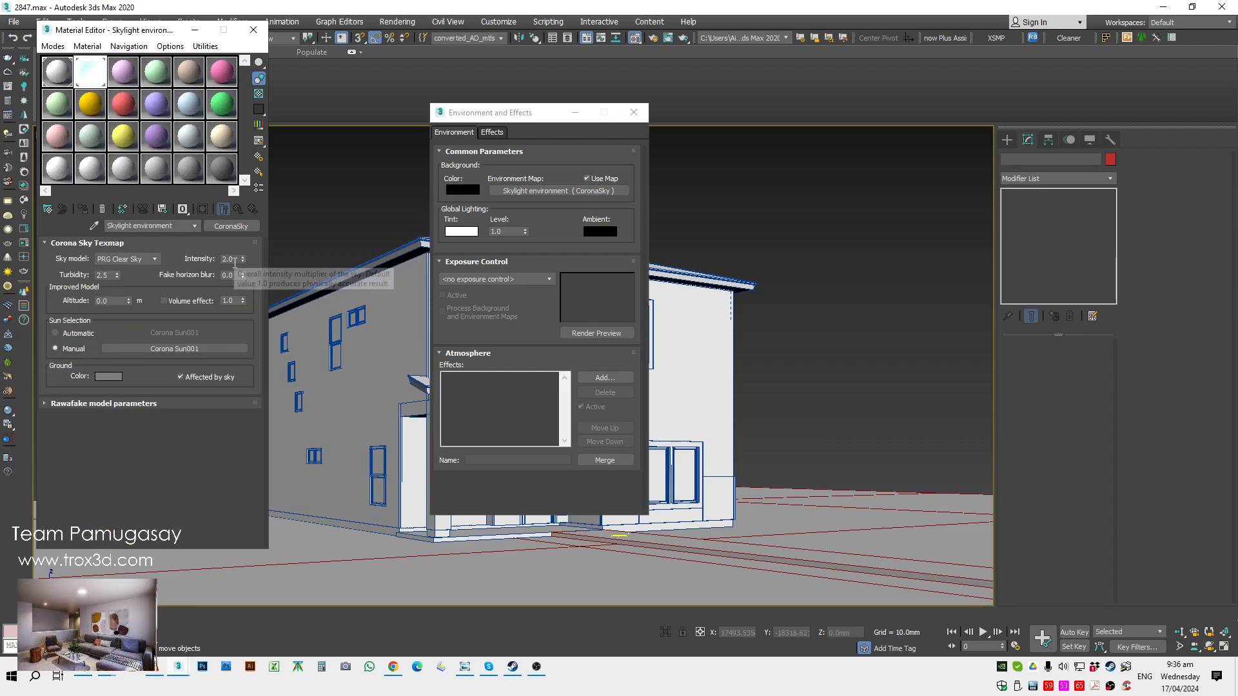
{"action": "left_click", "coordinate": [634, 112]}
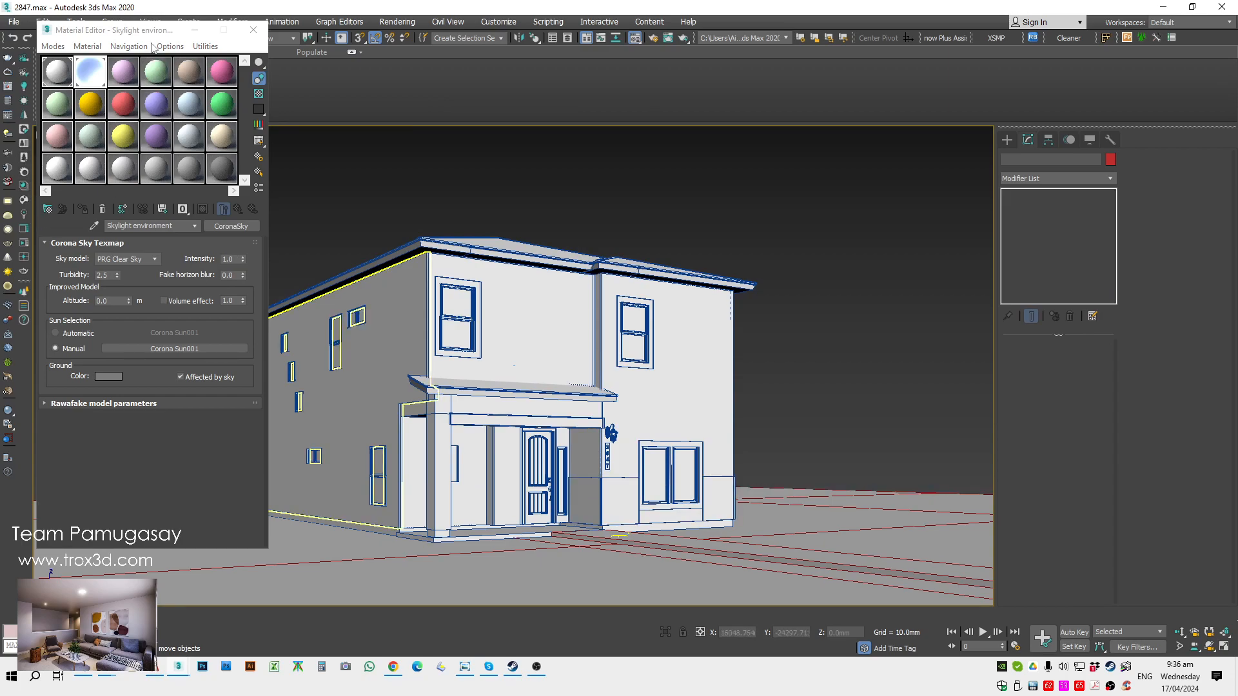
{"action": "left_click_drag", "start_coordinate": [147, 32], "coordinate": [164, 94]}
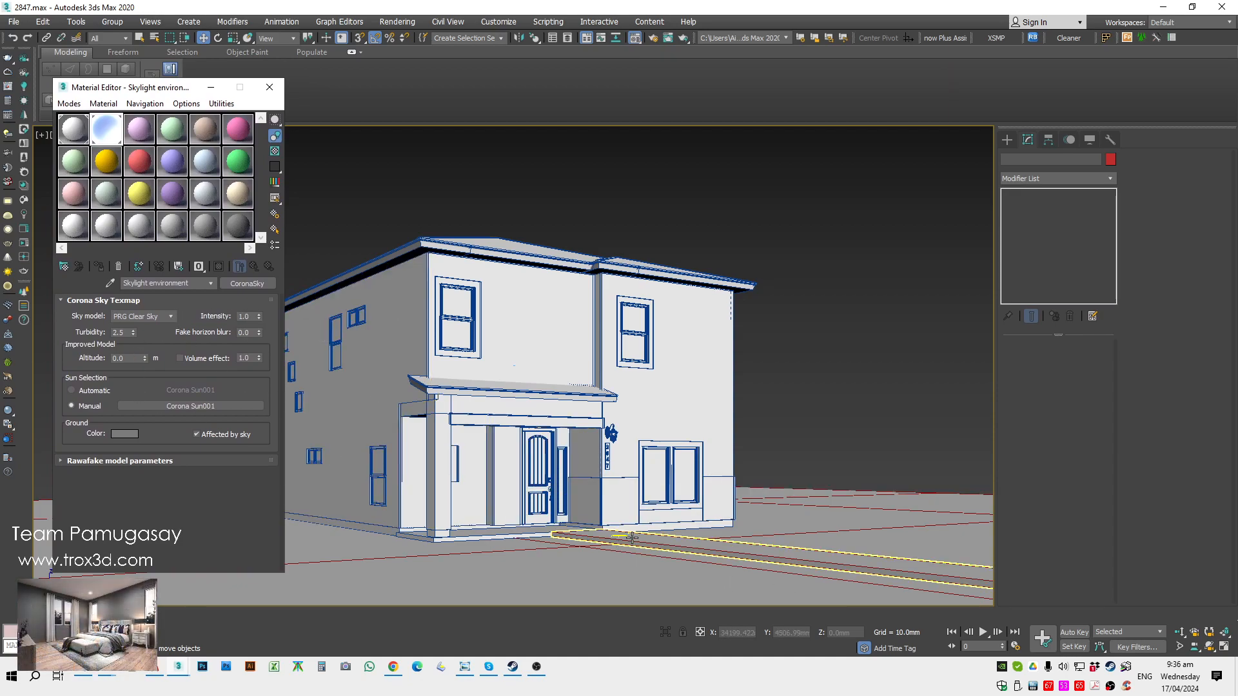
Step: Select the Corona Sun and start an interactive Corona render of the camera view
{"action": "left_click", "coordinate": [620, 535]}
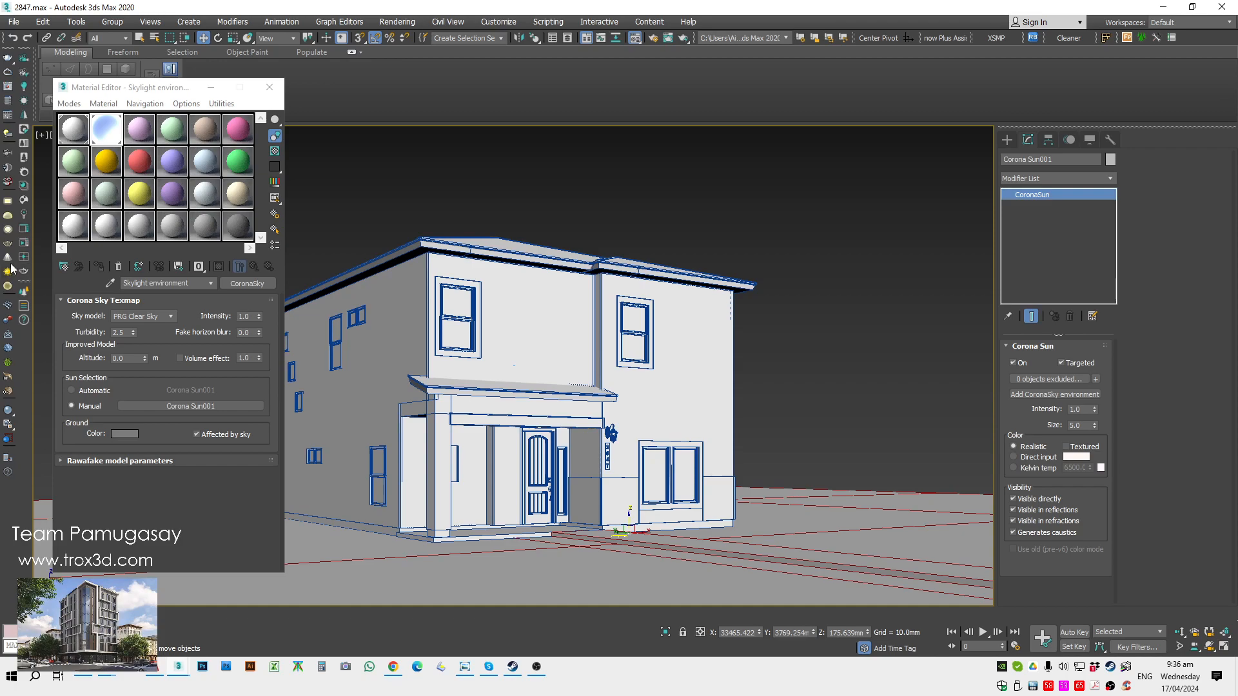
{"action": "left_click", "coordinate": [652, 38]}
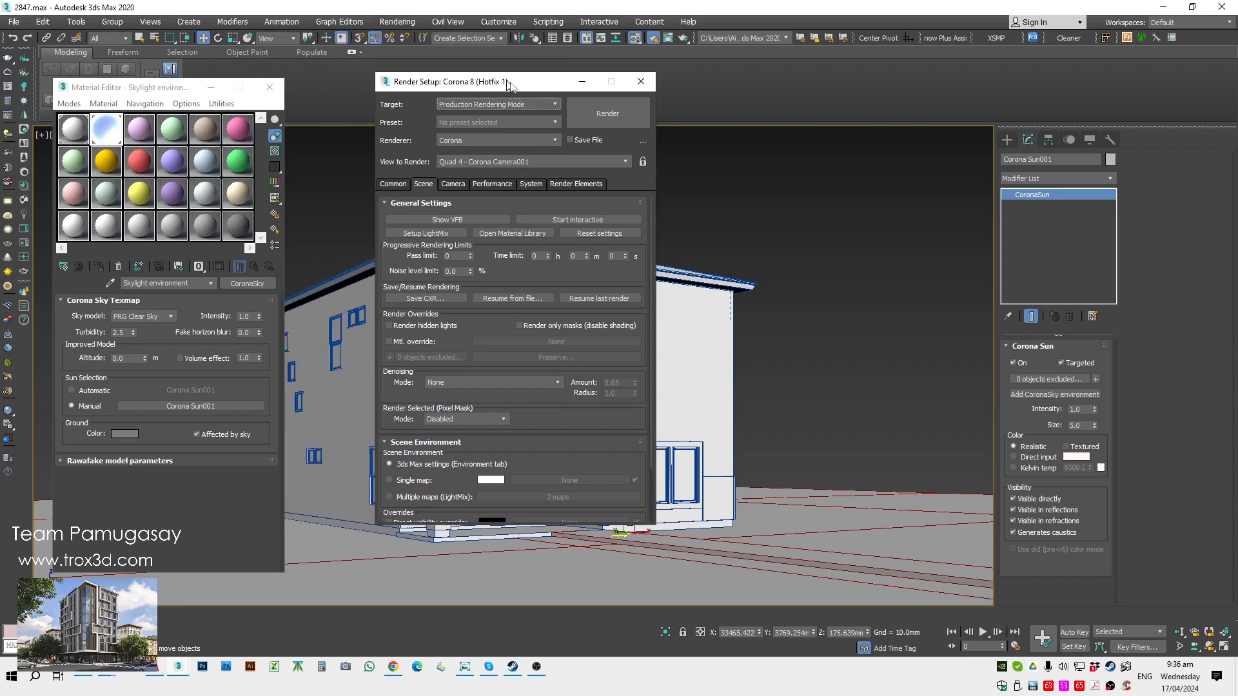
{"action": "left_click", "coordinate": [397, 22]}
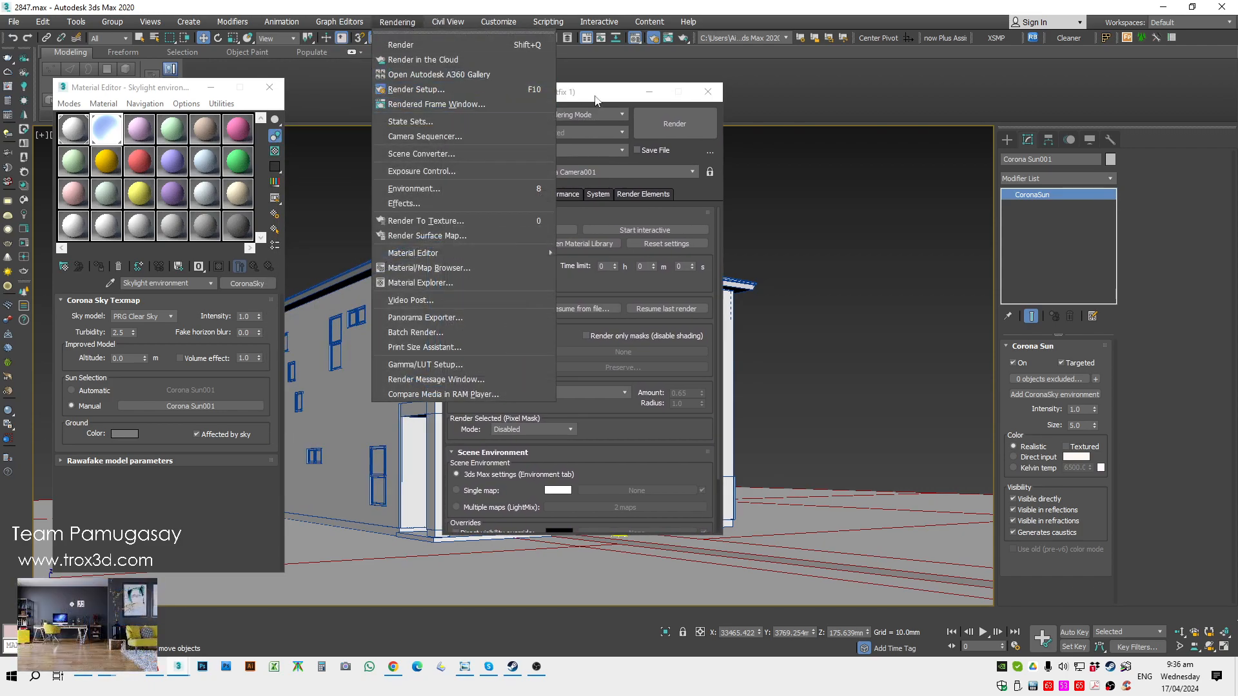
{"action": "left_click", "coordinate": [598, 98]}
{"action": "left_click_drag", "start_coordinate": [580, 97], "coordinate": [533, 98]}
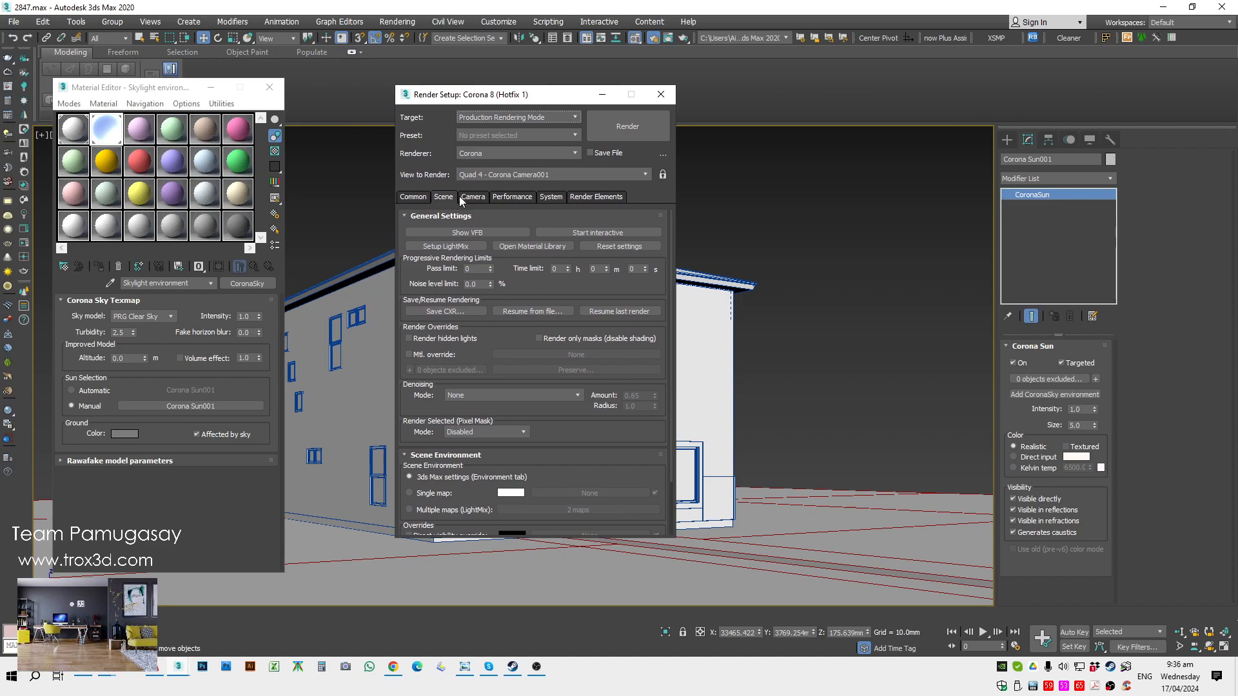
{"action": "left_click", "coordinate": [488, 236]}
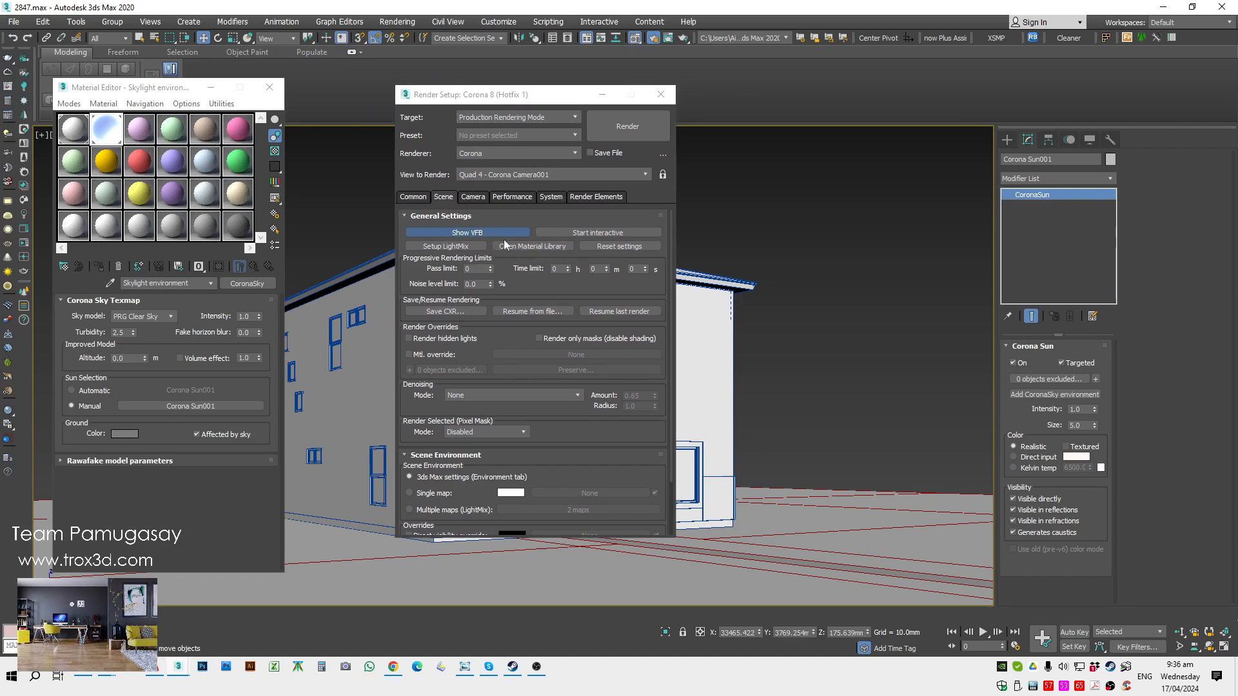
{"action": "left_click", "coordinate": [740, 111]}
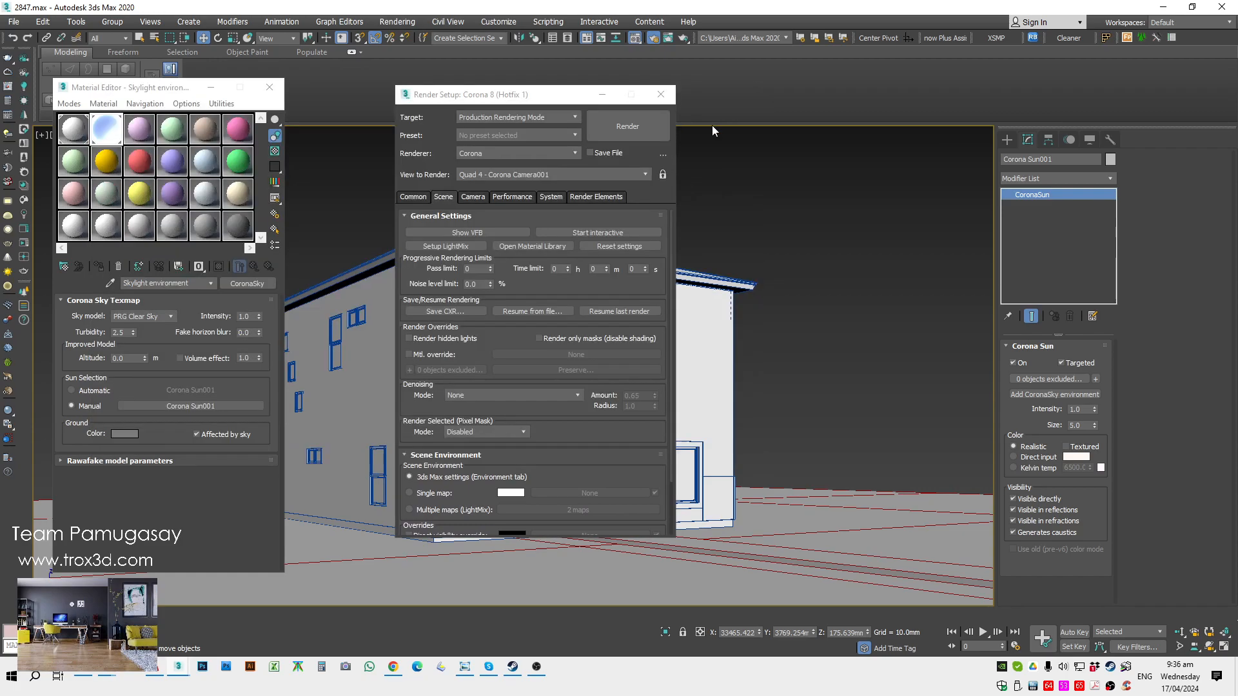
{"action": "left_click", "coordinate": [614, 233]}
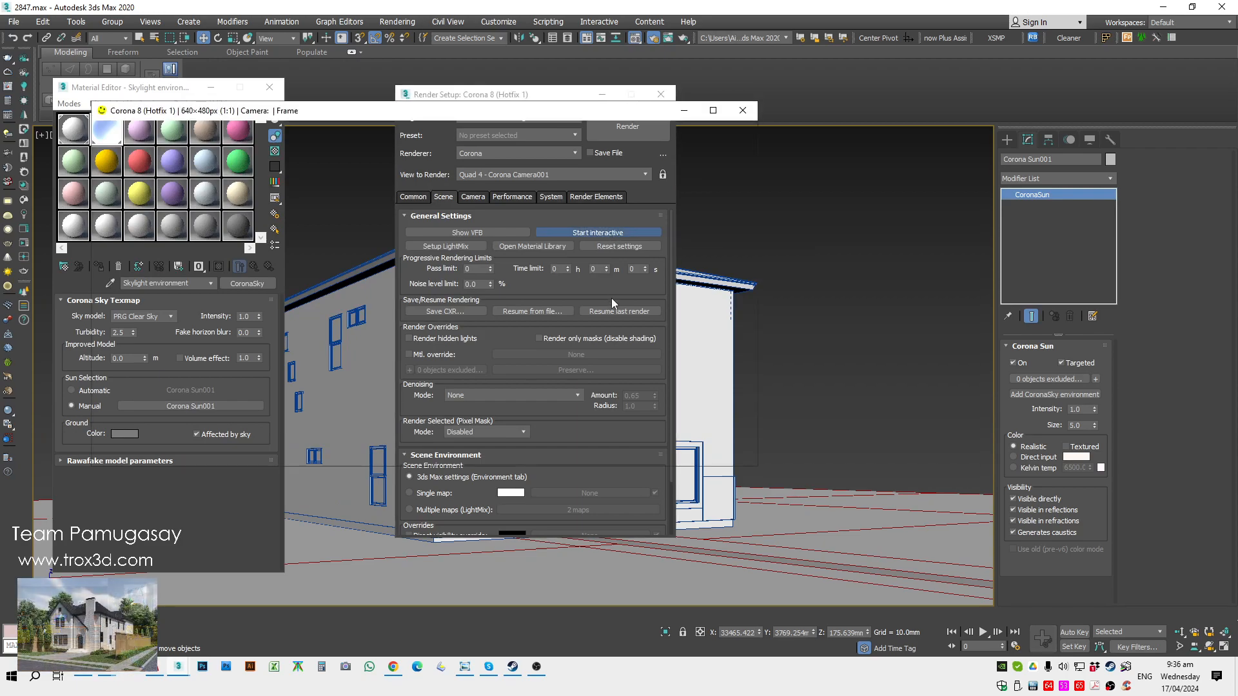
{"action": "left_click_drag", "start_coordinate": [464, 116], "coordinate": [689, 169]}
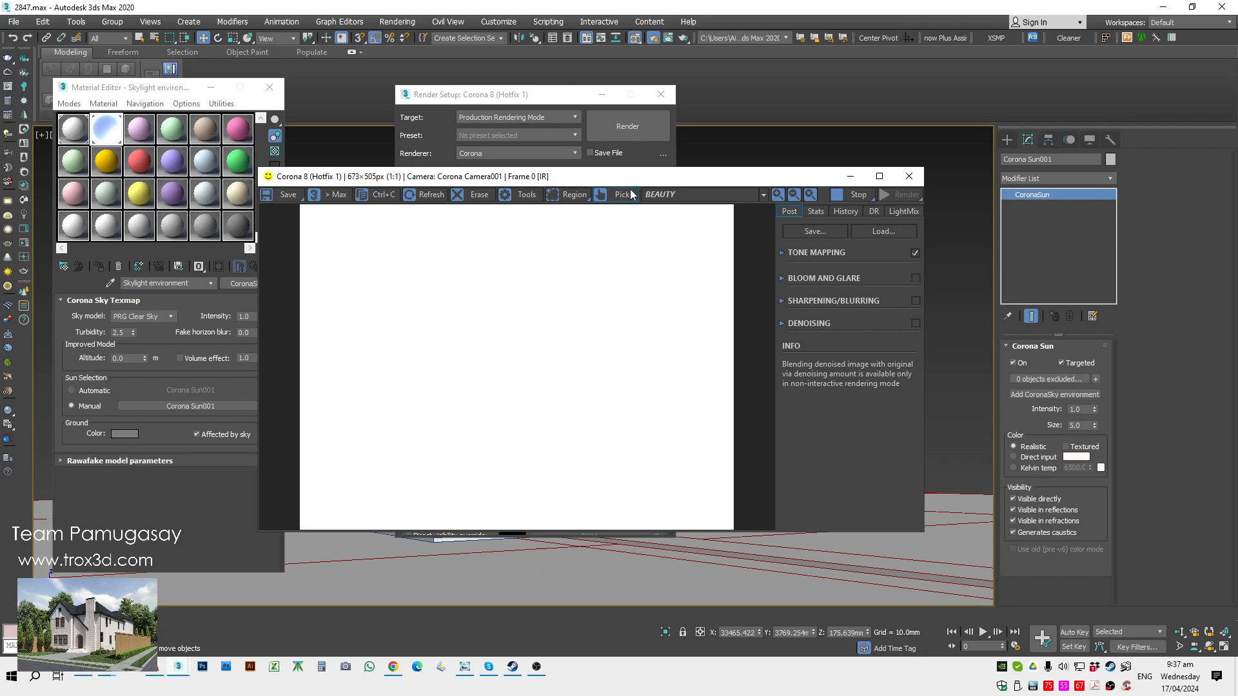
{"action": "left_click_drag", "start_coordinate": [648, 182], "coordinate": [655, 219]}
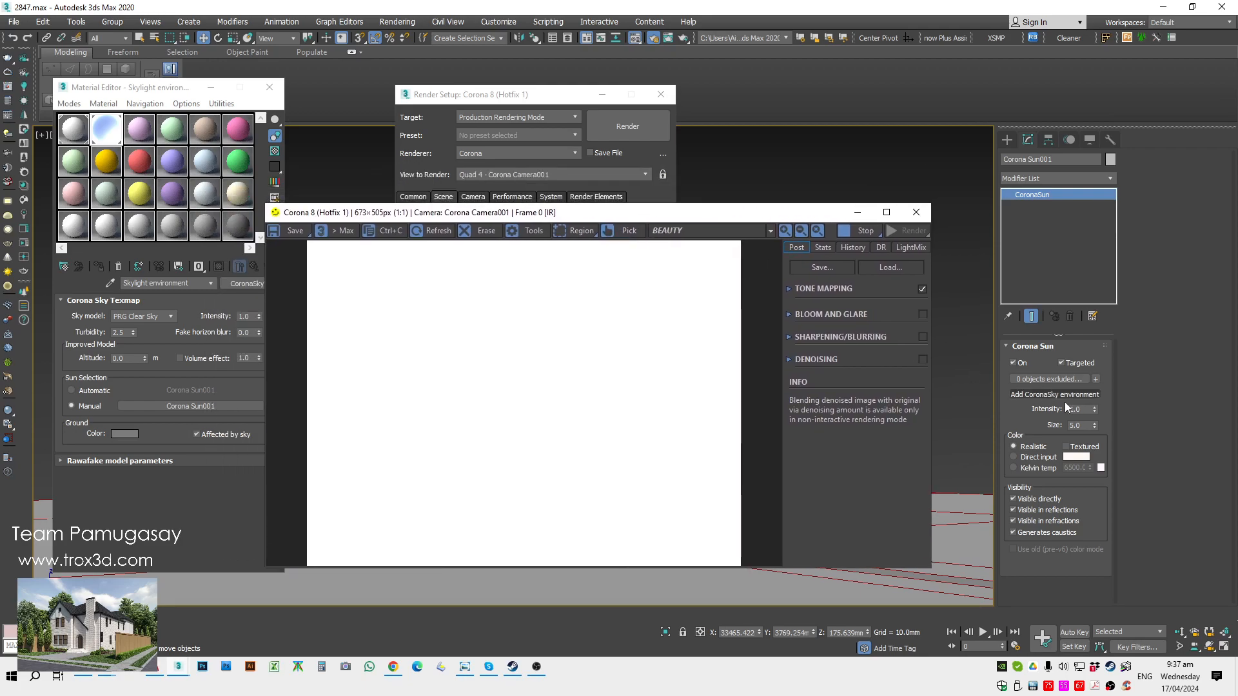
Step: Try an intensity of 0.1 for both the Corona Sun and the CoronaSky map
{"action": "left_click_drag", "start_coordinate": [1084, 410], "coordinate": [975, 416]}
{"action": "type", "text": "0.1"}
{"action": "key", "text": "Return"}
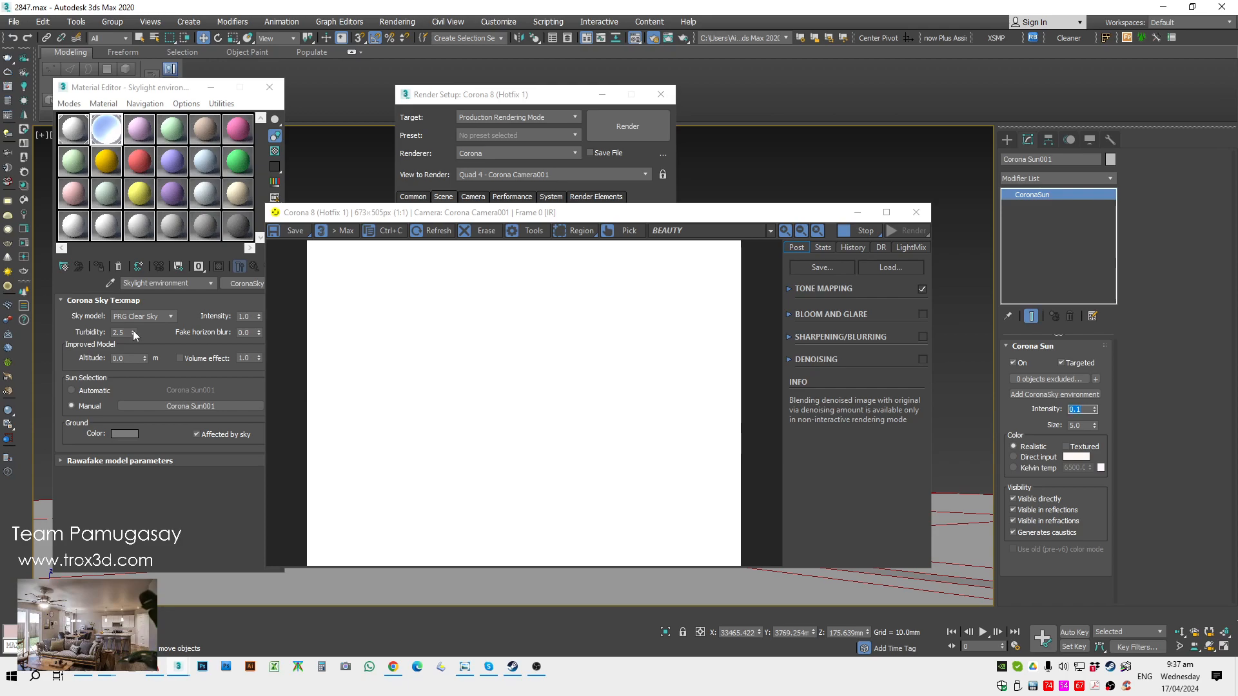
{"action": "left_click", "coordinate": [190, 335]}
{"action": "left_click_drag", "start_coordinate": [252, 317], "coordinate": [181, 327]}
{"action": "type", "text": "0.1"}
{"action": "key", "text": "Return"}
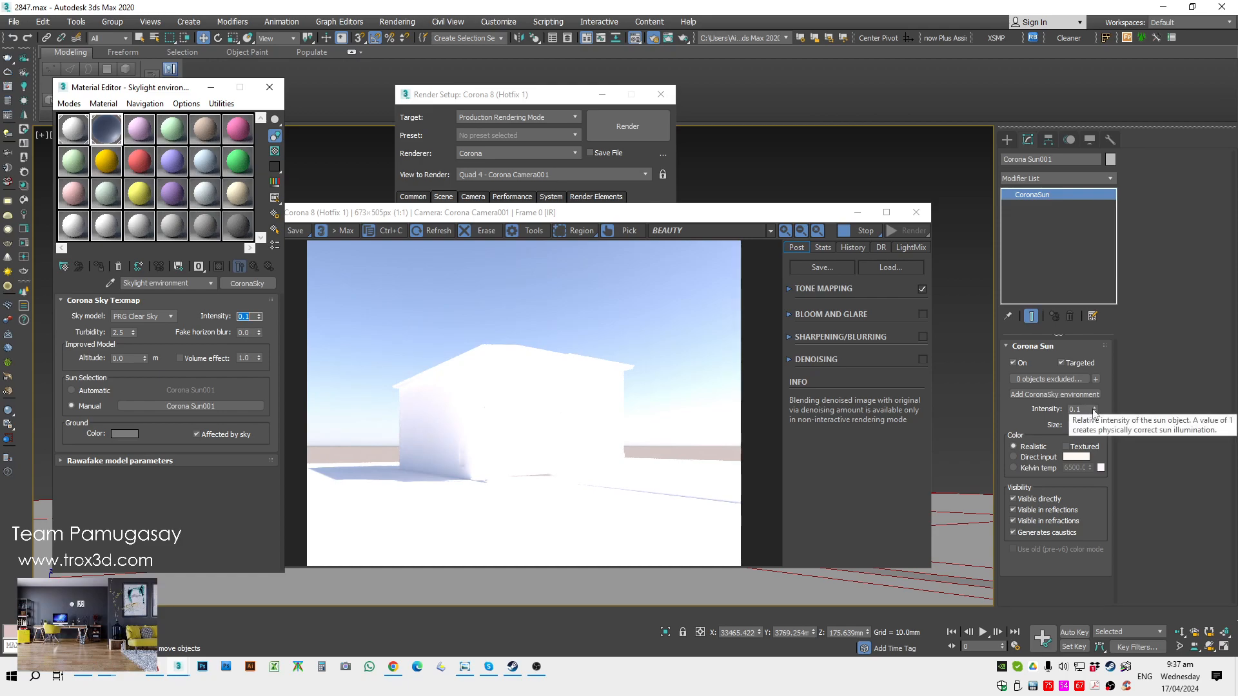
Step: Try a Corona Sun intensity of 0.05
{"action": "left_click", "coordinate": [1079, 409]}
{"action": "type", "text": "0.05"}
{"action": "key", "text": "Return"}
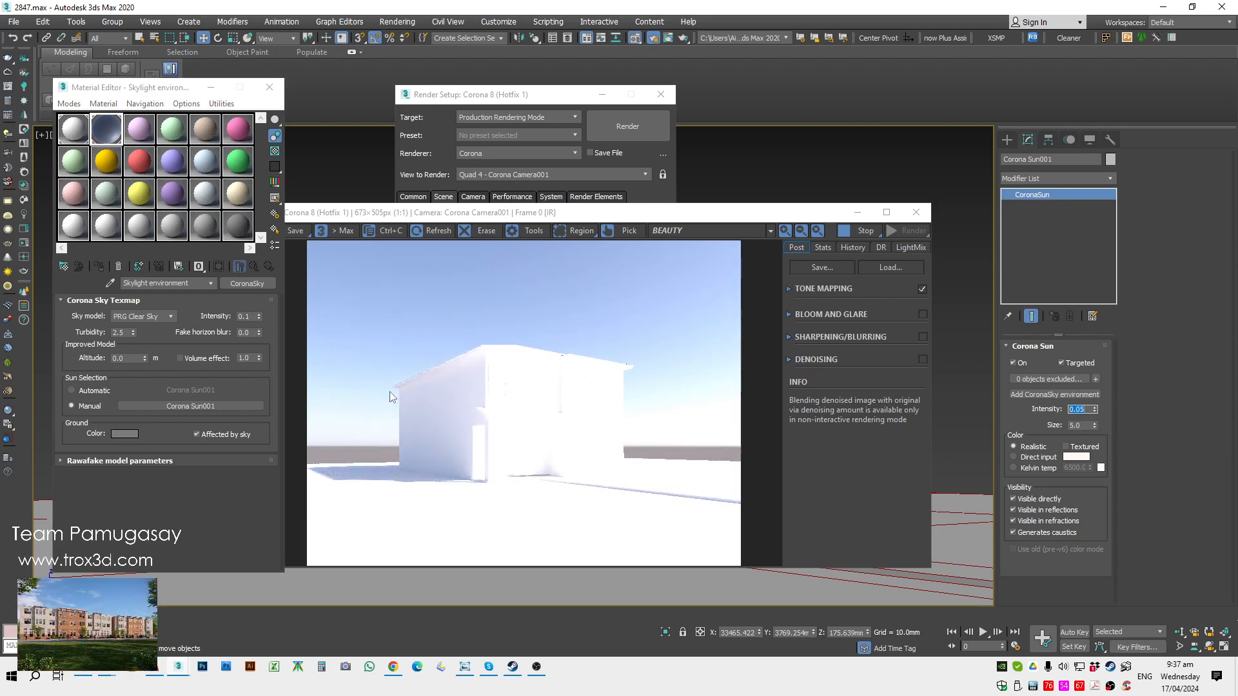
Step: Lower the CoronaSky map's intensity, trying 0.05 and settling on 0.08
{"action": "left_click", "coordinate": [245, 316]}
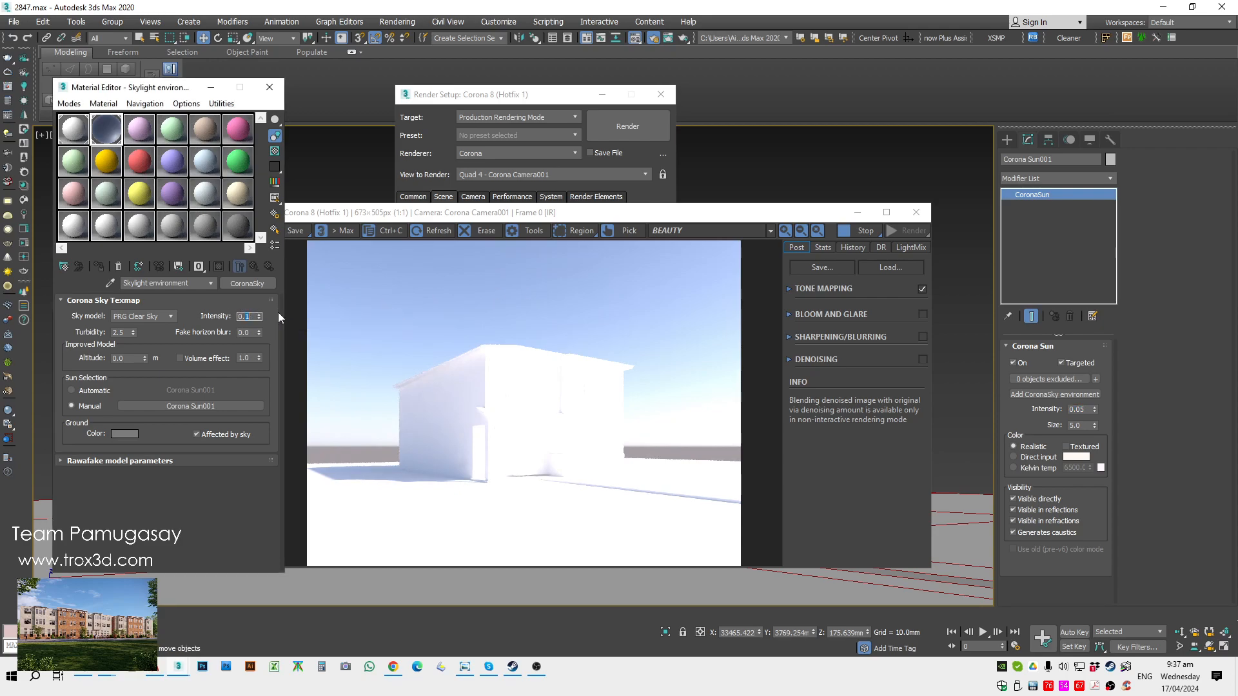
{"action": "type", "text": "0.05"}
{"action": "key", "text": "Return"}
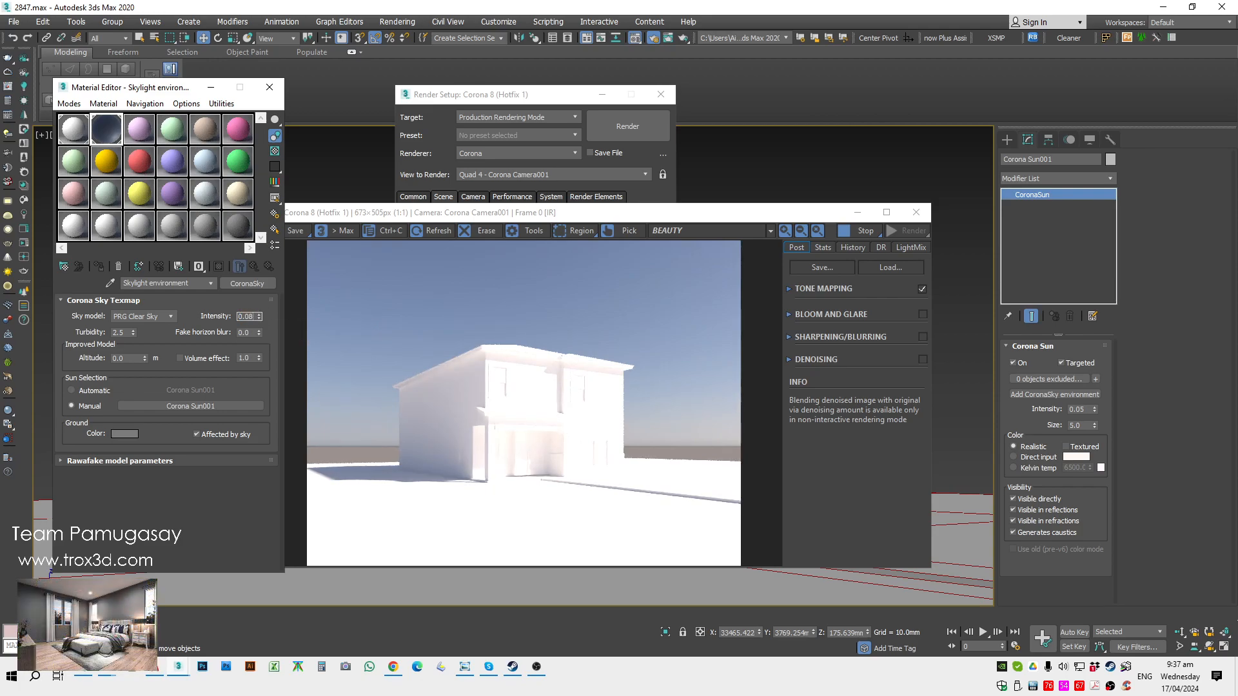
{"action": "type", "text": "8"}
{"action": "key", "text": "Return"}
Step: Try a Corona Sun intensity of 0.01 and inspect the house in the interactive render
{"action": "left_click", "coordinate": [1076, 409]}
{"action": "key", "text": "BackSpace"}
{"action": "type", "text": "1"}
{"action": "key", "text": "Return"}
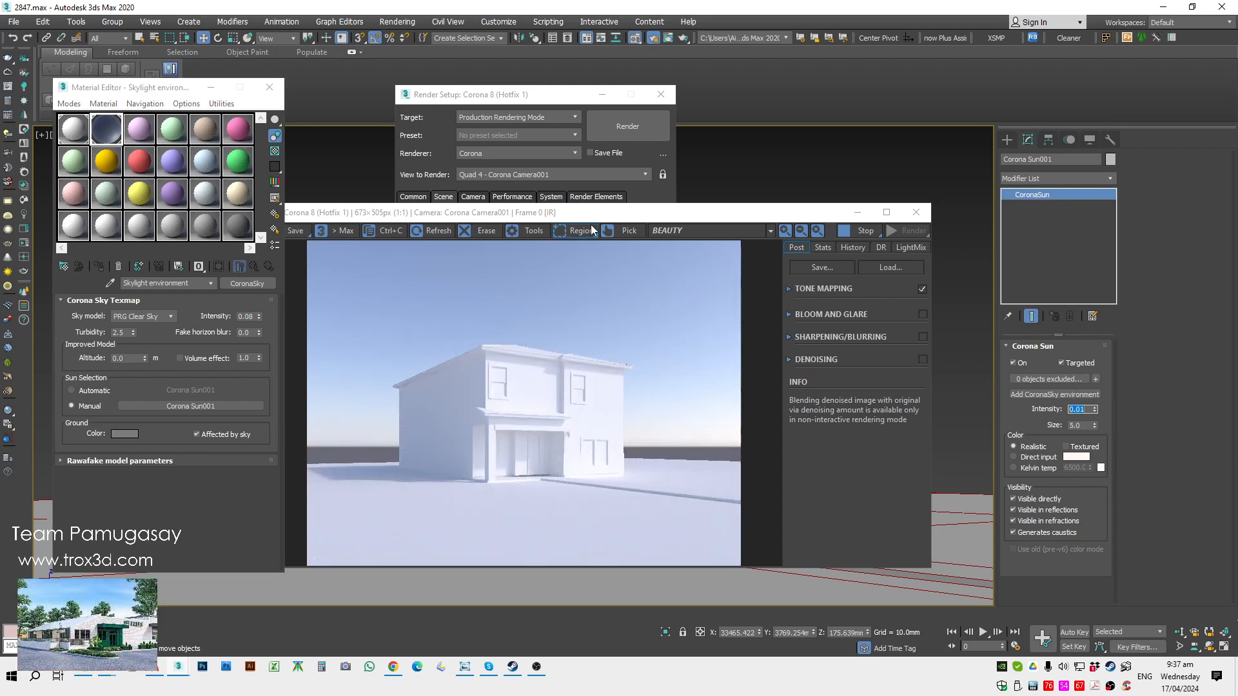
{"action": "scroll", "coordinate": [514, 343], "scroll_direction": "up", "scroll_amount": 3}
{"action": "scroll", "coordinate": [514, 343], "scroll_direction": "down", "scroll_amount": 3}
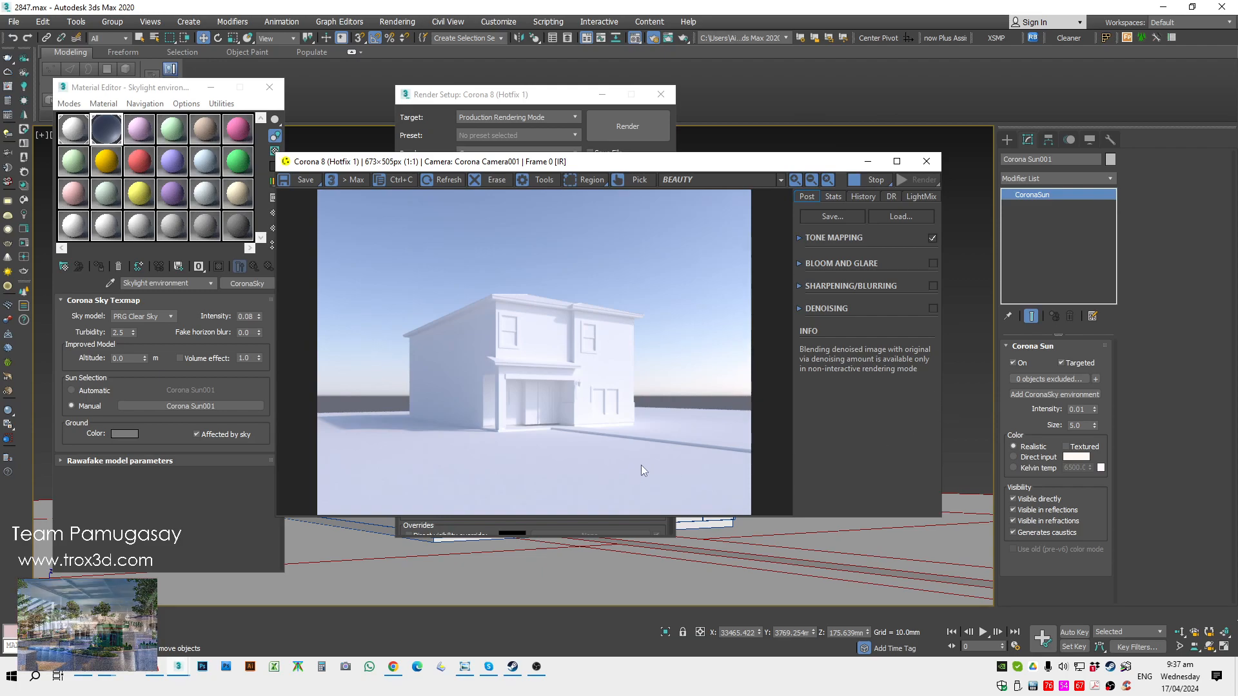
{"action": "left_click_drag", "start_coordinate": [569, 169], "coordinate": [598, 207]}
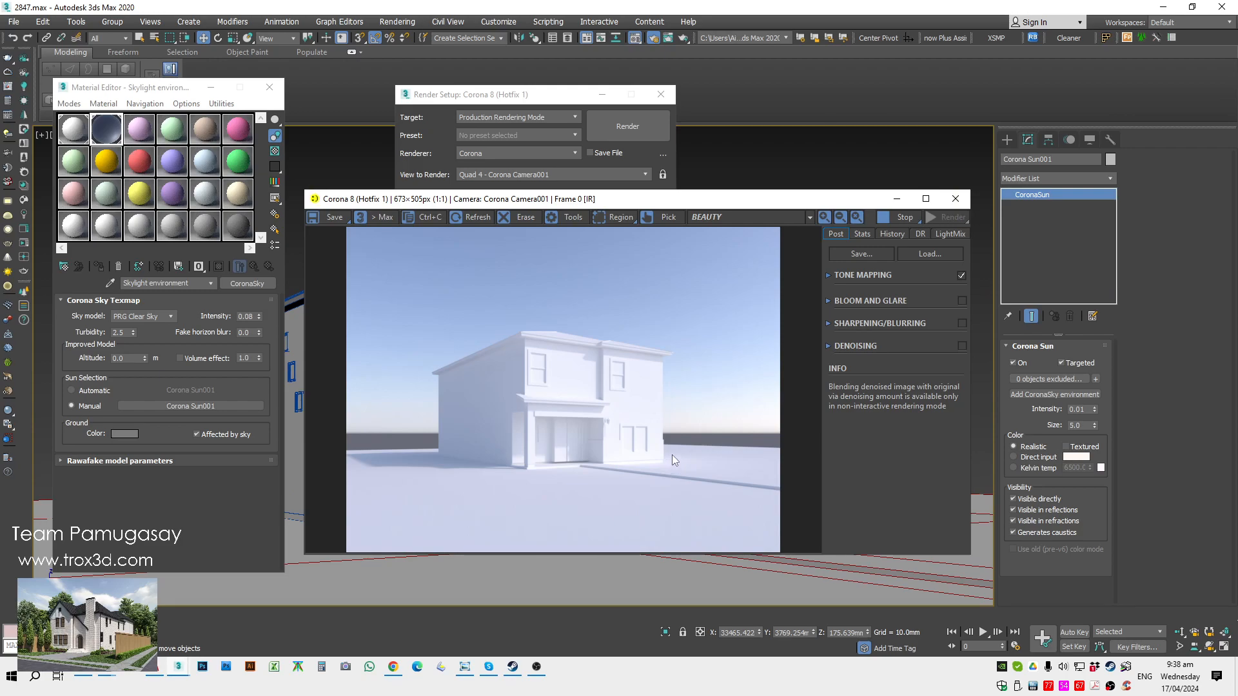
Step: Adjust the Corona Sun's intensity, trying 0.005 and settling on 0.03
{"action": "double_click", "coordinate": [1081, 409]}
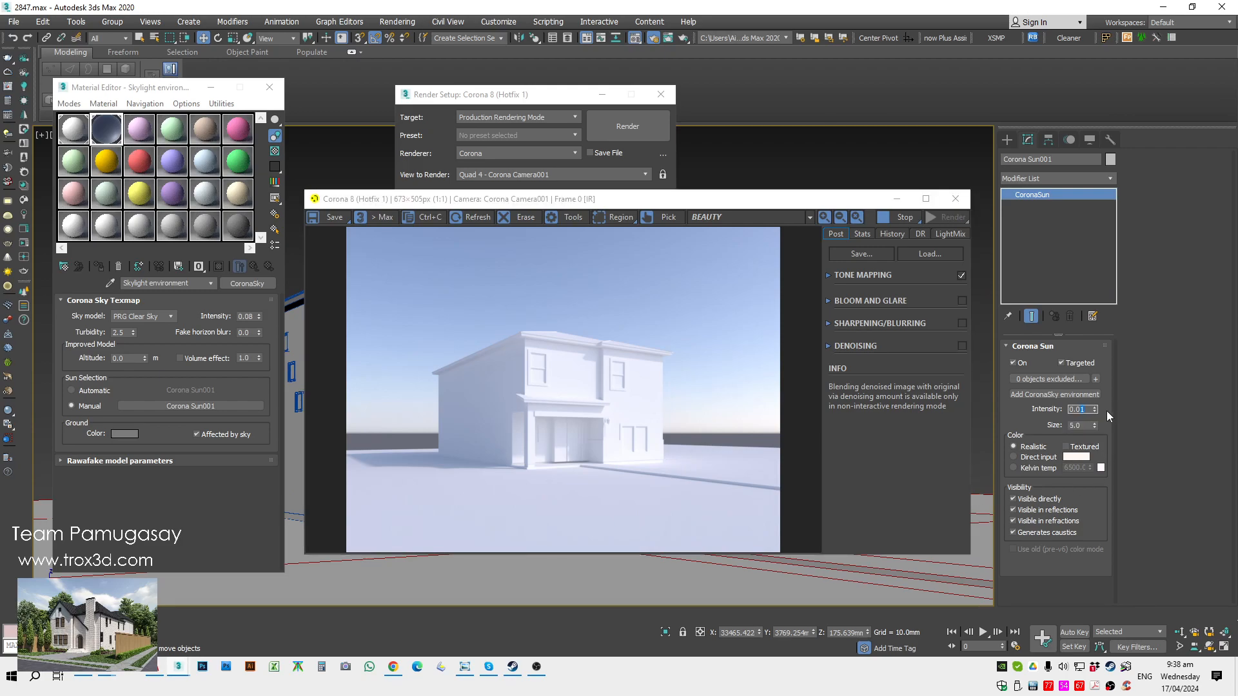
{"action": "type", "text": "0.005"}
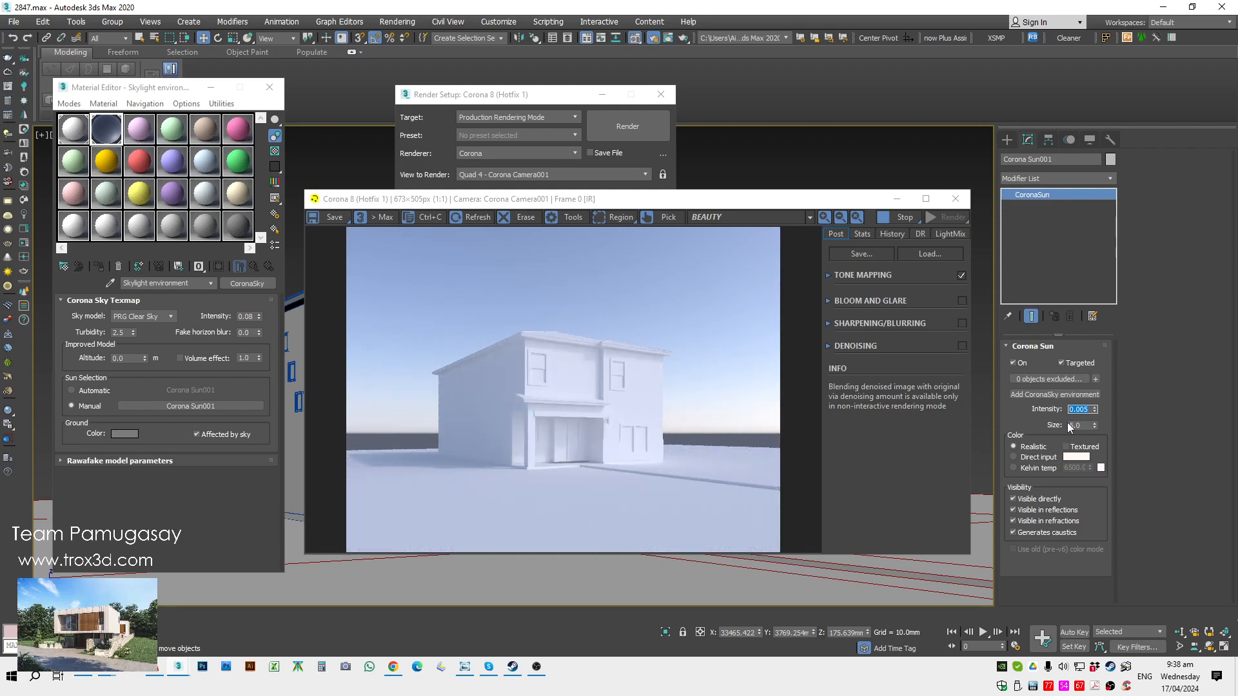
{"action": "left_click", "coordinate": [1081, 410]}
{"action": "type", "text": "0.03"}
{"action": "key", "text": "Return"}
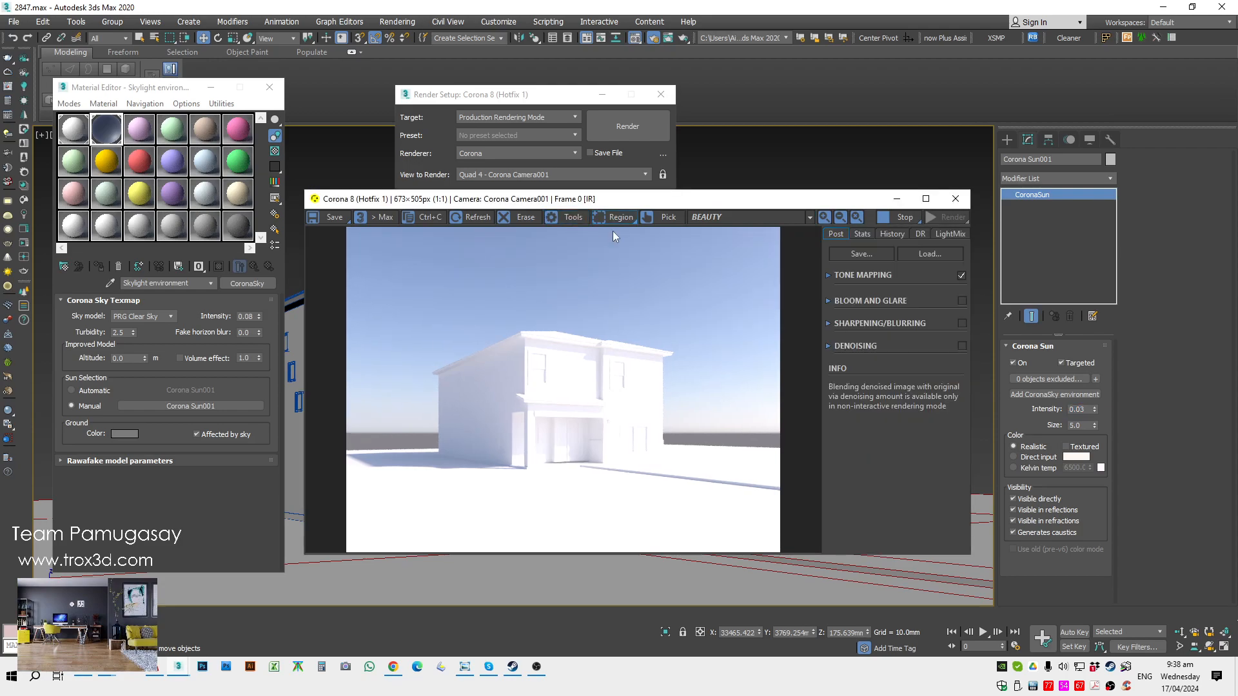
Step: Add a highlight compression operator to the render's tone mapping, set it to 1.5, and check the facade up close
{"action": "left_click", "coordinate": [829, 276]}
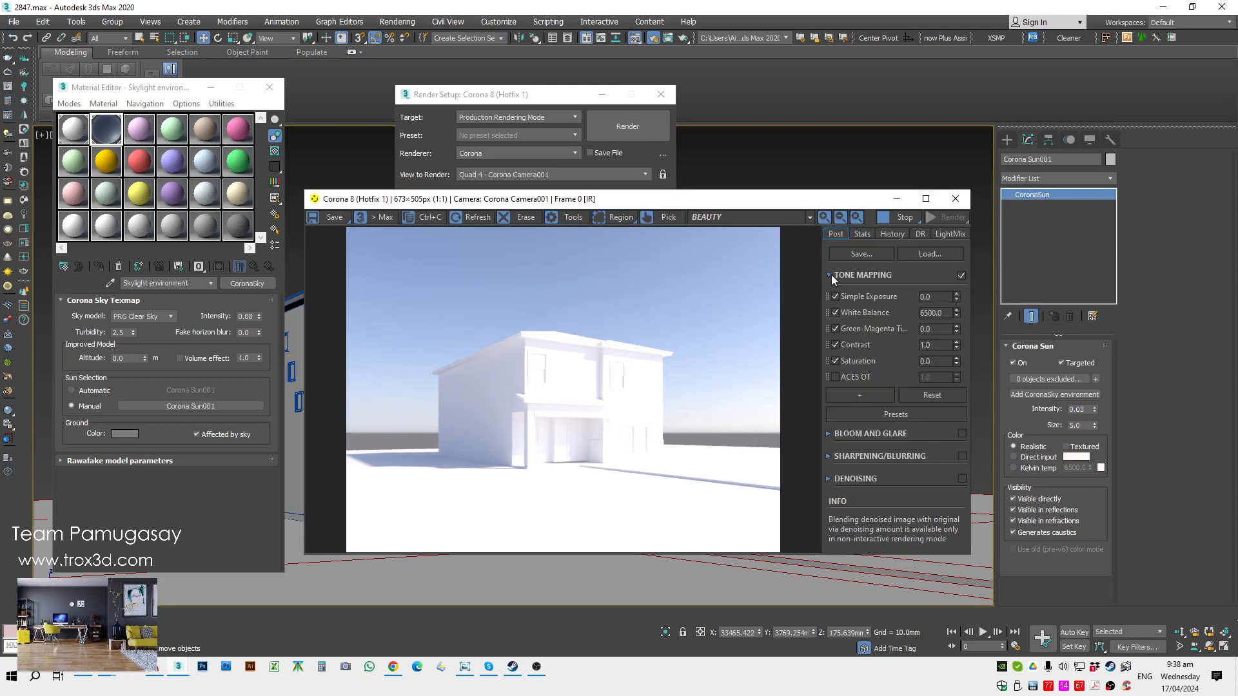
{"action": "left_click", "coordinate": [869, 398]}
{"action": "left_click", "coordinate": [935, 625]}
{"action": "double_click", "coordinate": [915, 393]}
{"action": "type", "text": "1.5"}
{"action": "key", "text": "Return"}
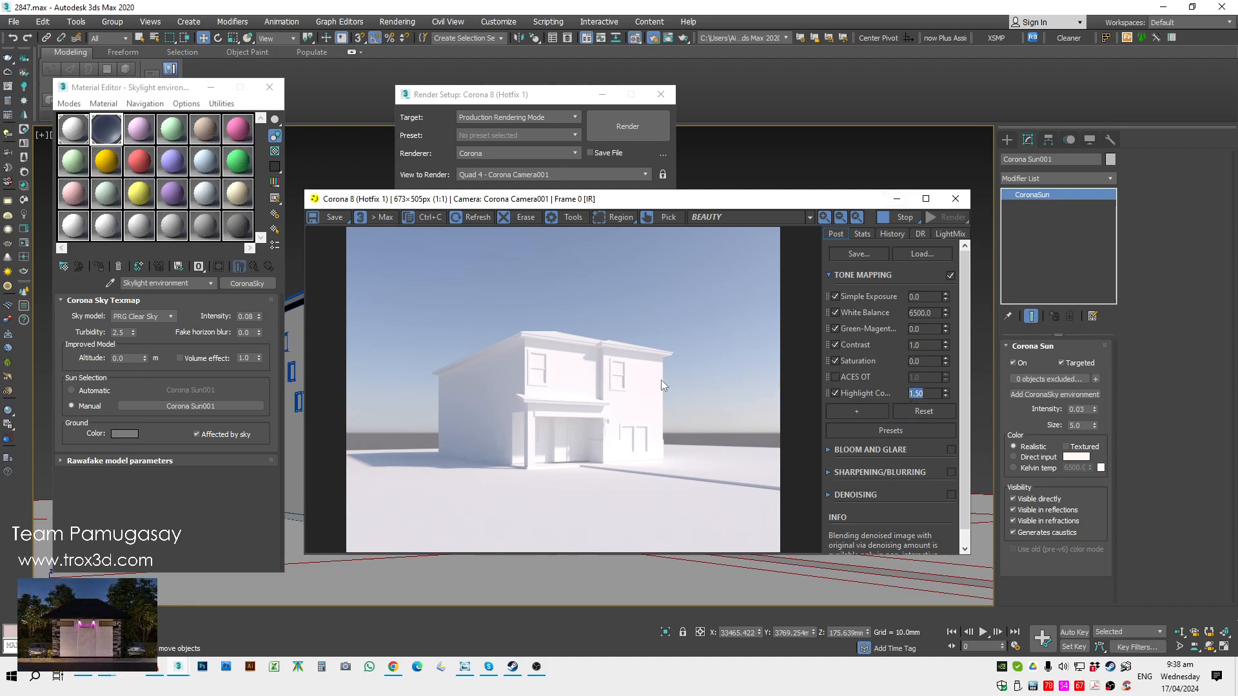
{"action": "scroll", "coordinate": [622, 453], "scroll_direction": "up", "scroll_amount": 2}
{"action": "scroll", "coordinate": [623, 453], "scroll_direction": "down", "scroll_amount": 1}
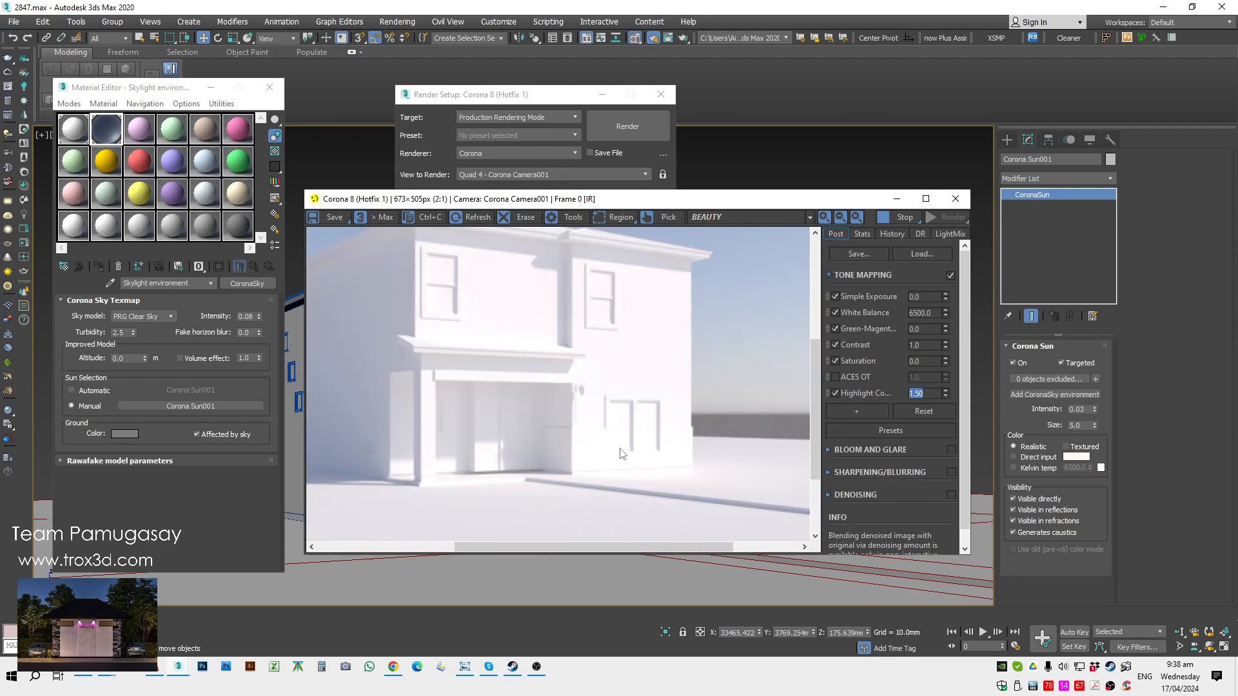
Step: Try a highlight compression of 2.0, and set it back to 1.5
{"action": "type", "text": "2.0"}
{"action": "key", "text": "BackSpace"}
{"action": "key", "text": "BackSpace"}
{"action": "key", "text": "BackSpace"}
{"action": "type", "text": "1"}
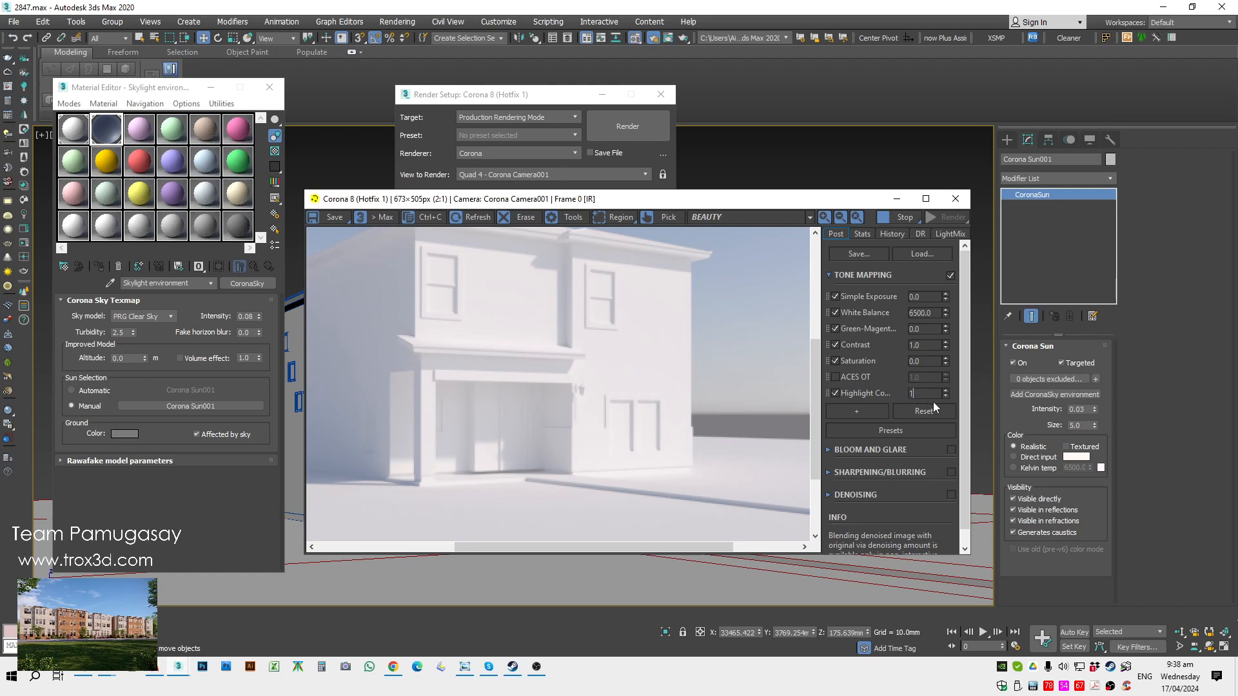
{"action": "type", "text": ".5"}
{"action": "key", "text": "Return"}
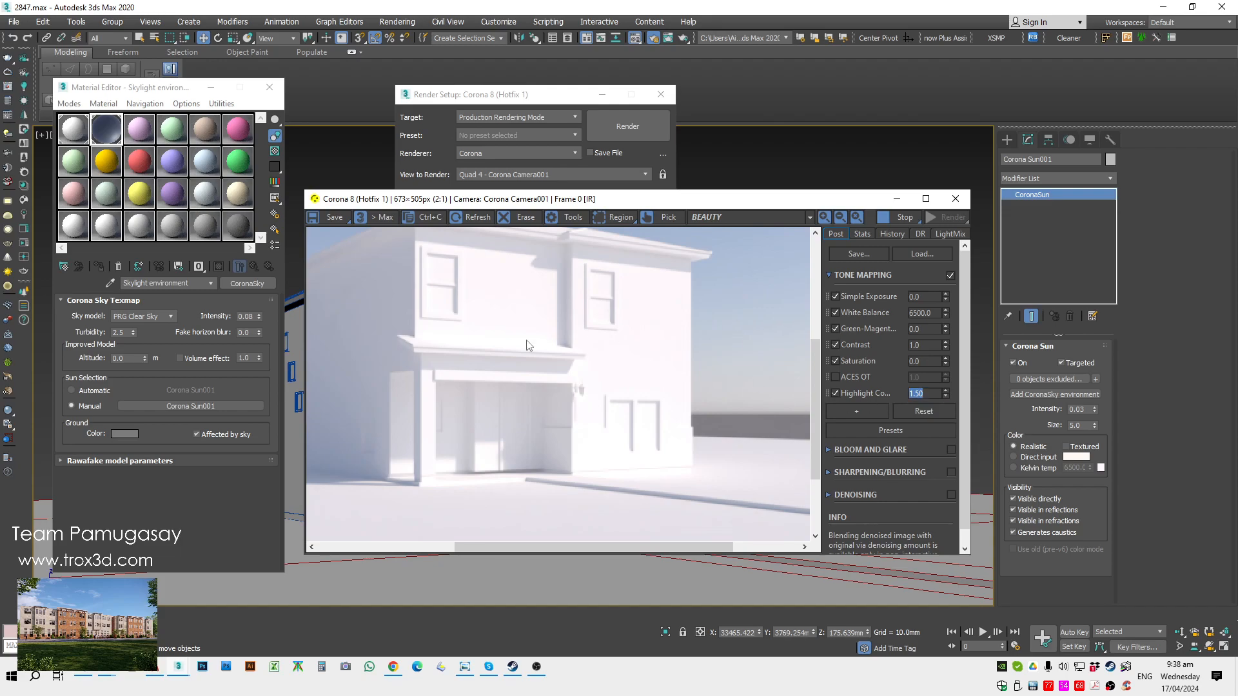
{"action": "scroll", "coordinate": [527, 345], "scroll_direction": "down", "scroll_amount": 1}
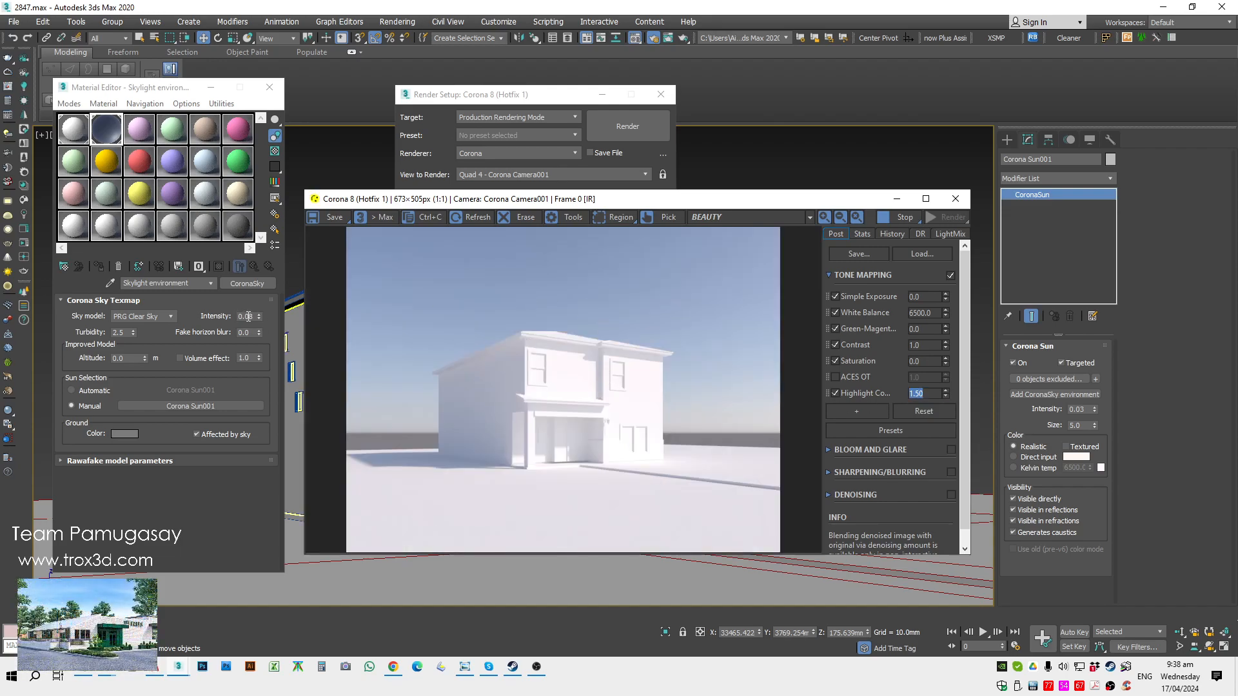
Step: Set the Corona Sky texmap's intensity to 0.1
{"action": "left_click", "coordinate": [250, 317]}
{"action": "key", "text": "BackSpace"}
{"action": "key", "text": "BackSpace"}
{"action": "type", "text": "1"}
{"action": "key", "text": "Return"}
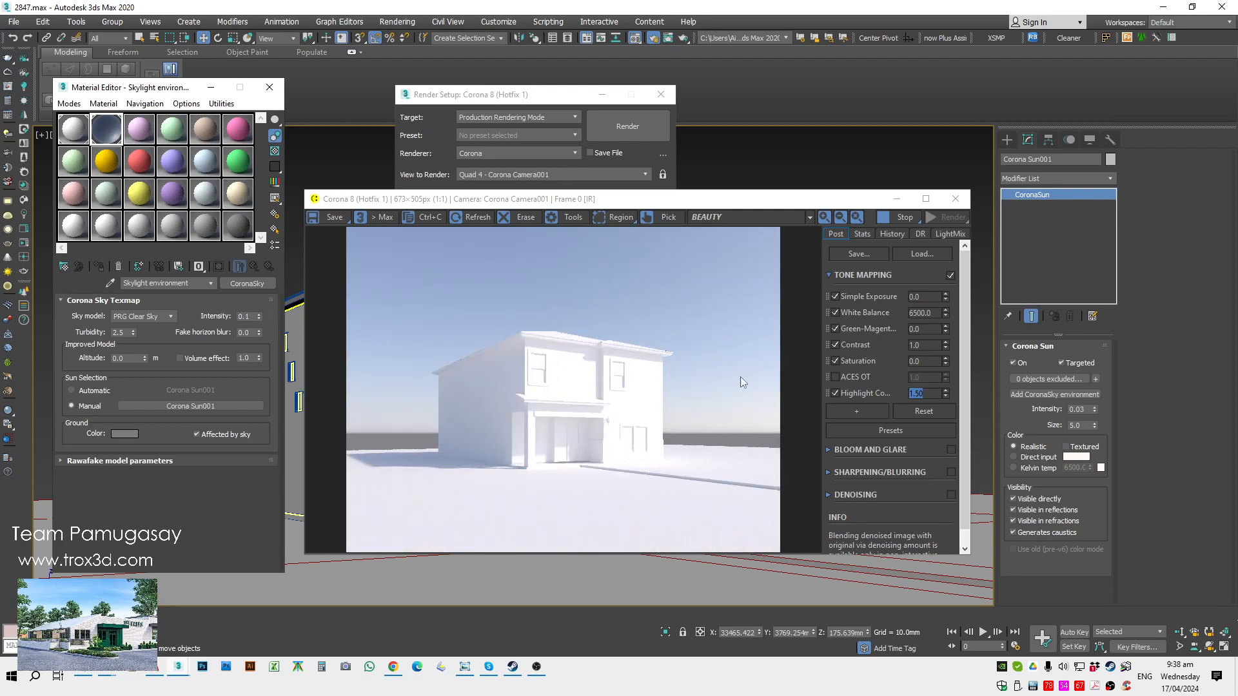
Step: Lower the Corona Sun's intensity to 0.02 and check the facade up close in the interactive render
{"action": "left_click", "coordinate": [1094, 413]}
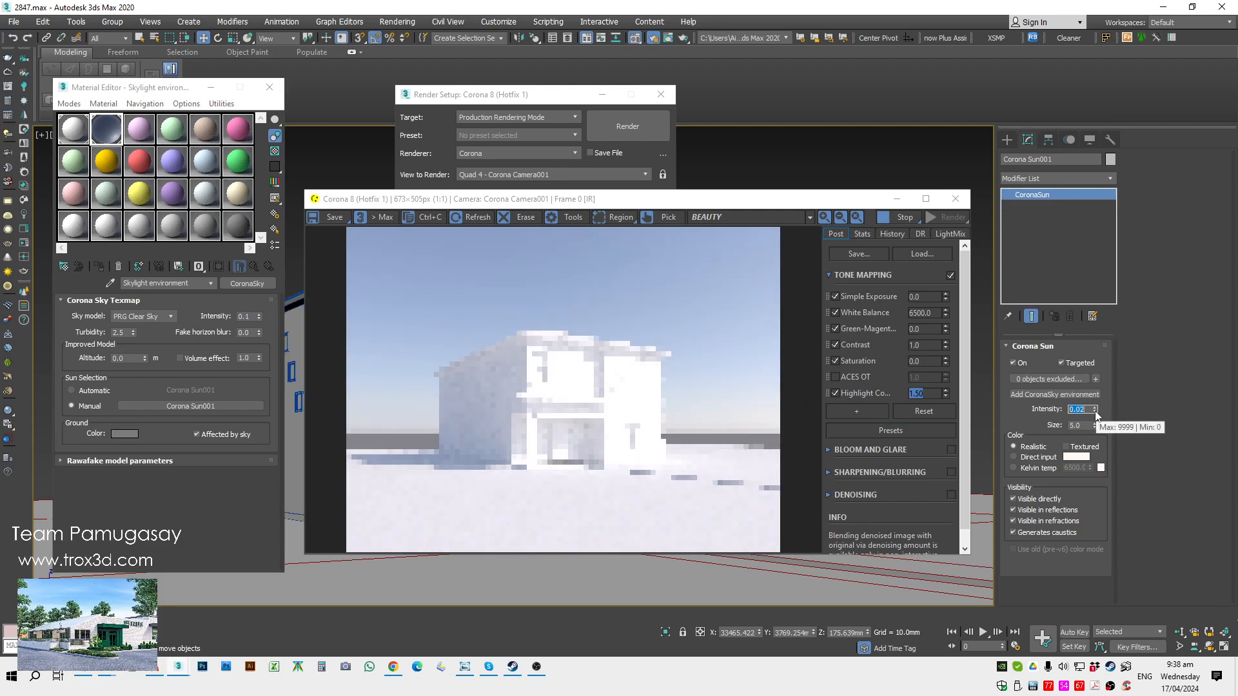
{"action": "scroll", "coordinate": [624, 441], "scroll_direction": "up", "scroll_amount": 1}
{"action": "scroll", "coordinate": [630, 424], "scroll_direction": "down", "scroll_amount": 1}
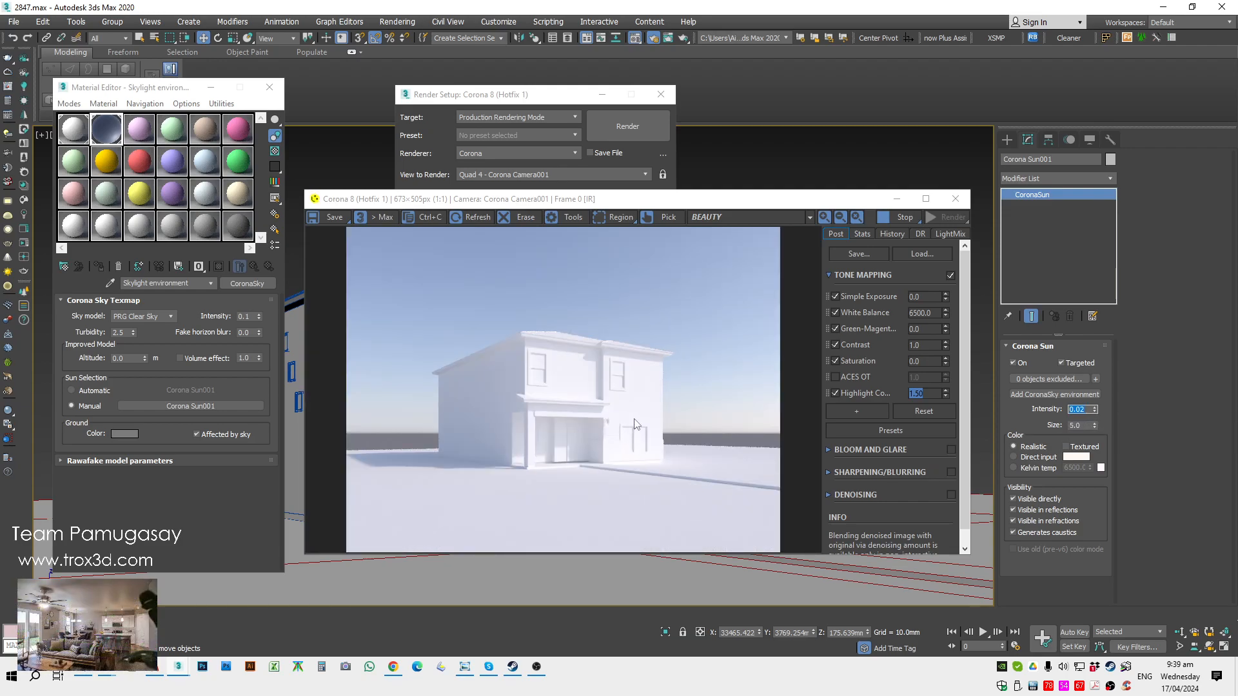
{"action": "scroll", "coordinate": [667, 428], "scroll_direction": "up", "scroll_amount": 1}
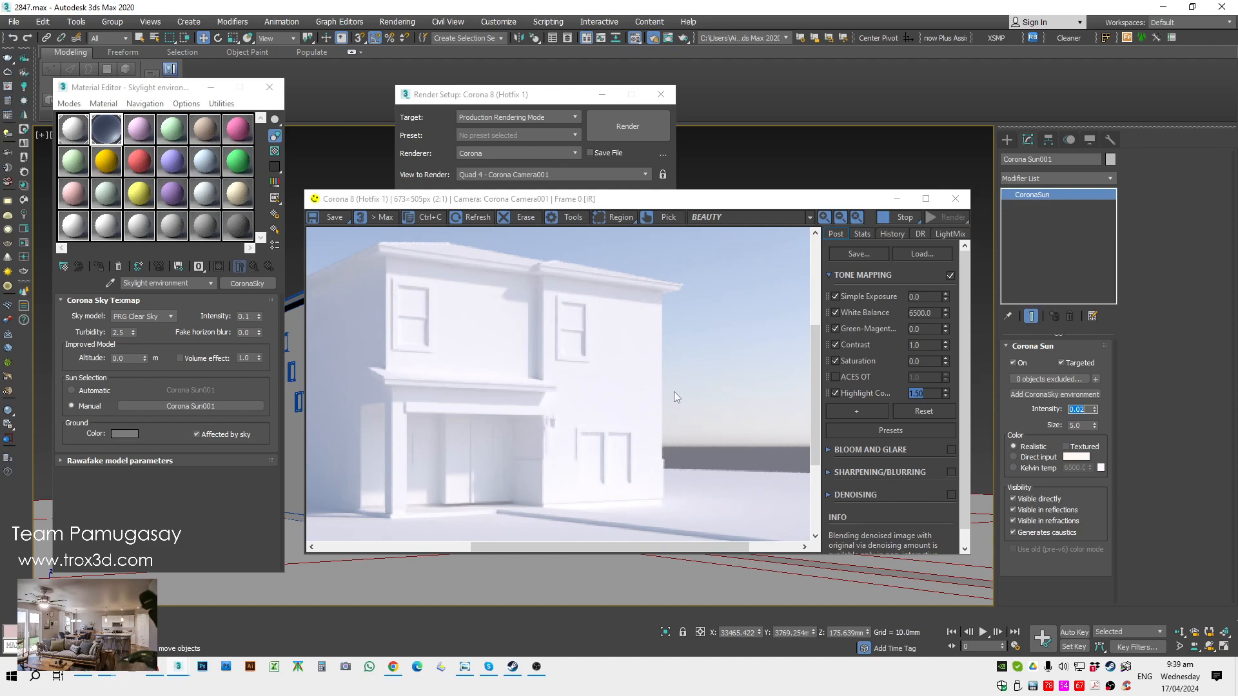
{"action": "scroll", "coordinate": [658, 363], "scroll_direction": "down", "scroll_amount": 1}
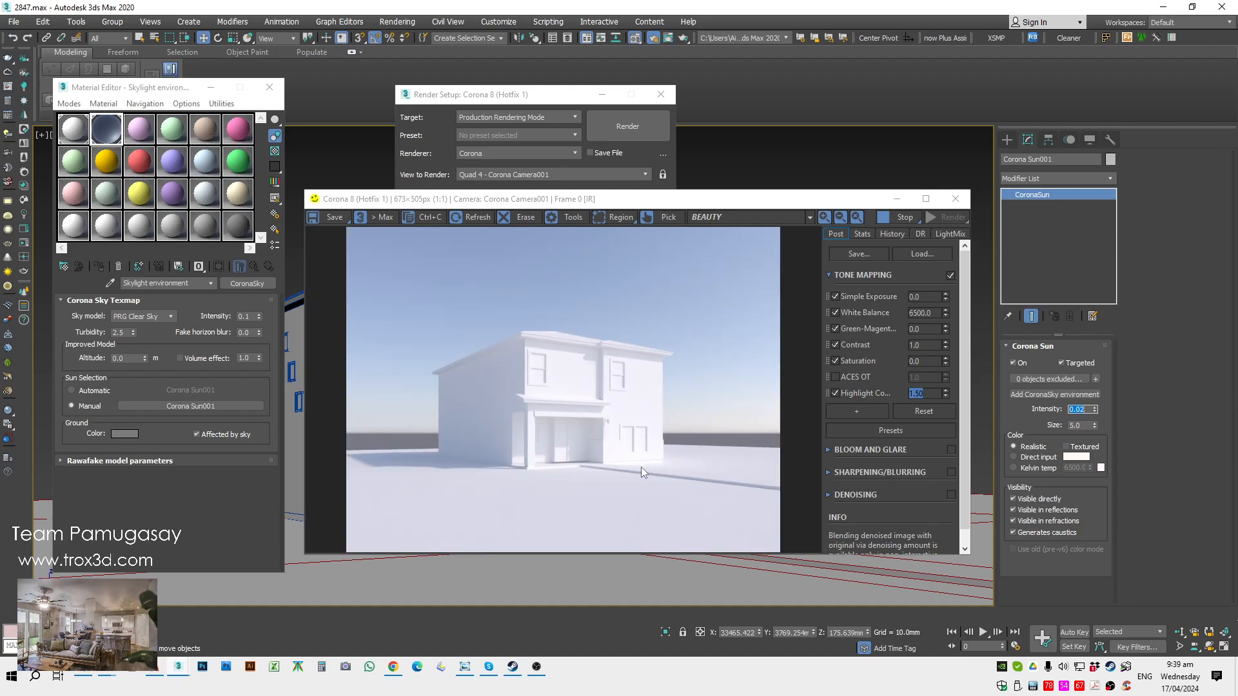
{"action": "scroll", "coordinate": [637, 480], "scroll_direction": "up", "scroll_amount": 1}
{"action": "scroll", "coordinate": [622, 452], "scroll_direction": "down", "scroll_amount": 1}
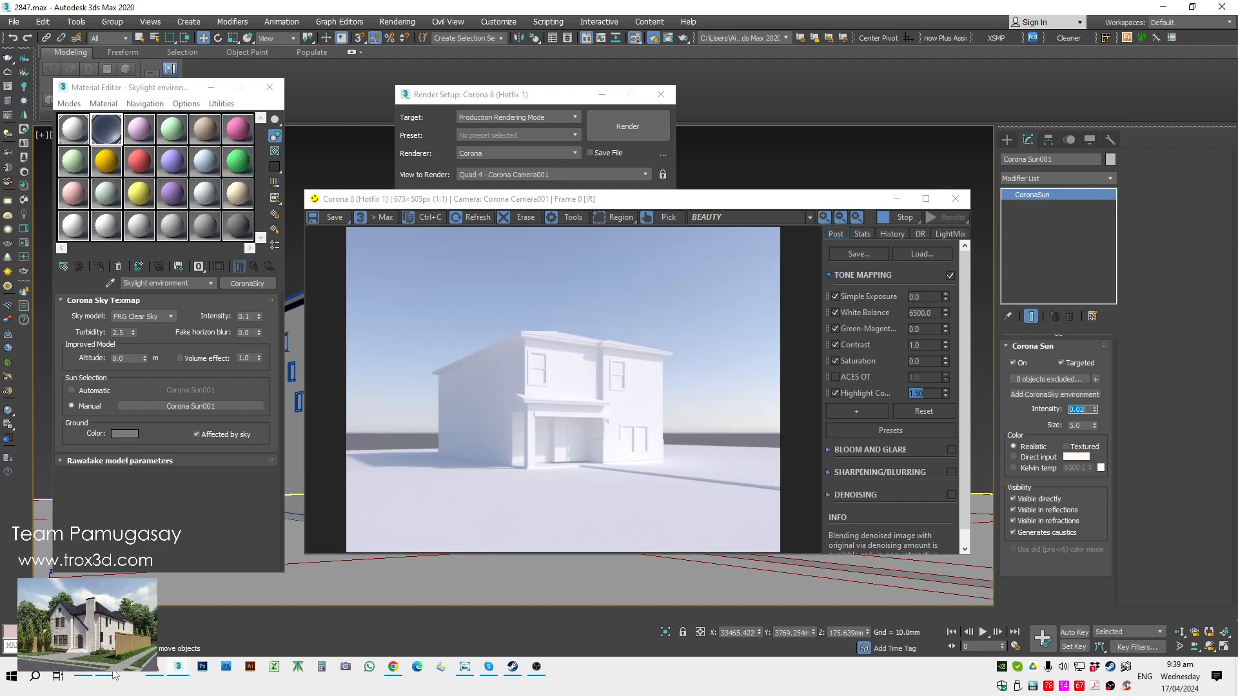
{"action": "mouse_move", "coordinate": [115, 675]}
{"action": "left_click", "coordinate": [111, 674]}
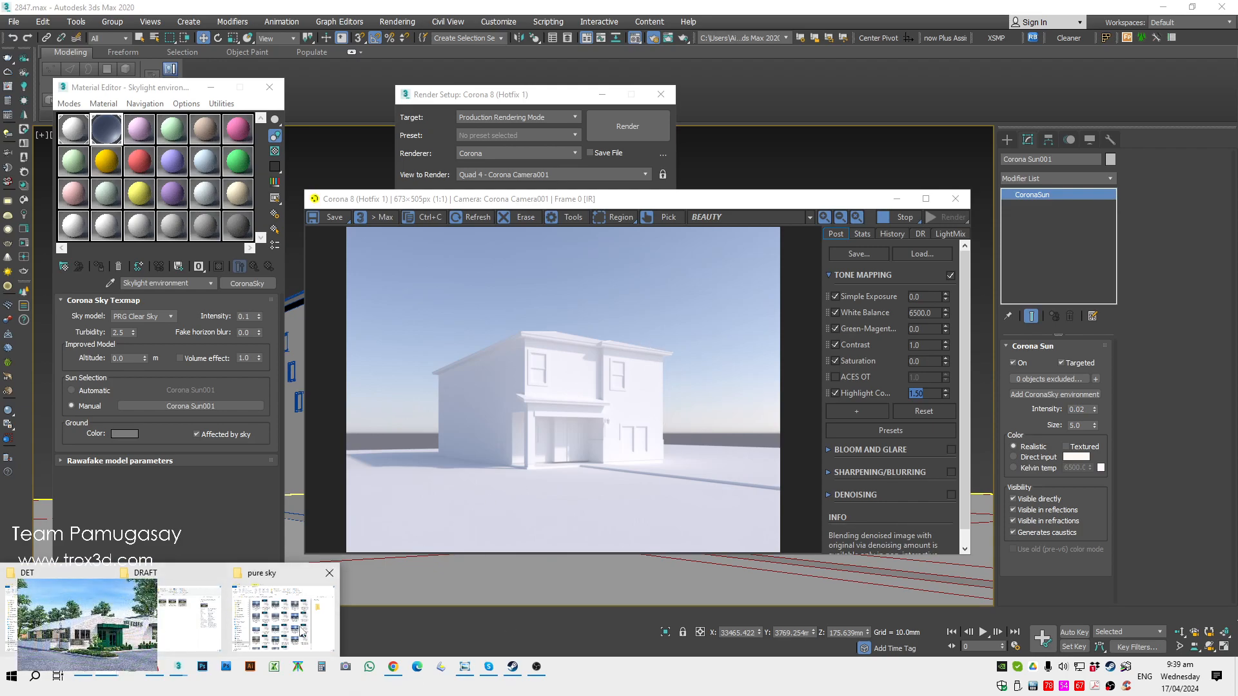
Step: Darken the base color of the first material, CRN.Material #1, to a neutral grey with value 121
{"action": "left_click_drag", "start_coordinate": [575, 195], "coordinate": [592, 192]}
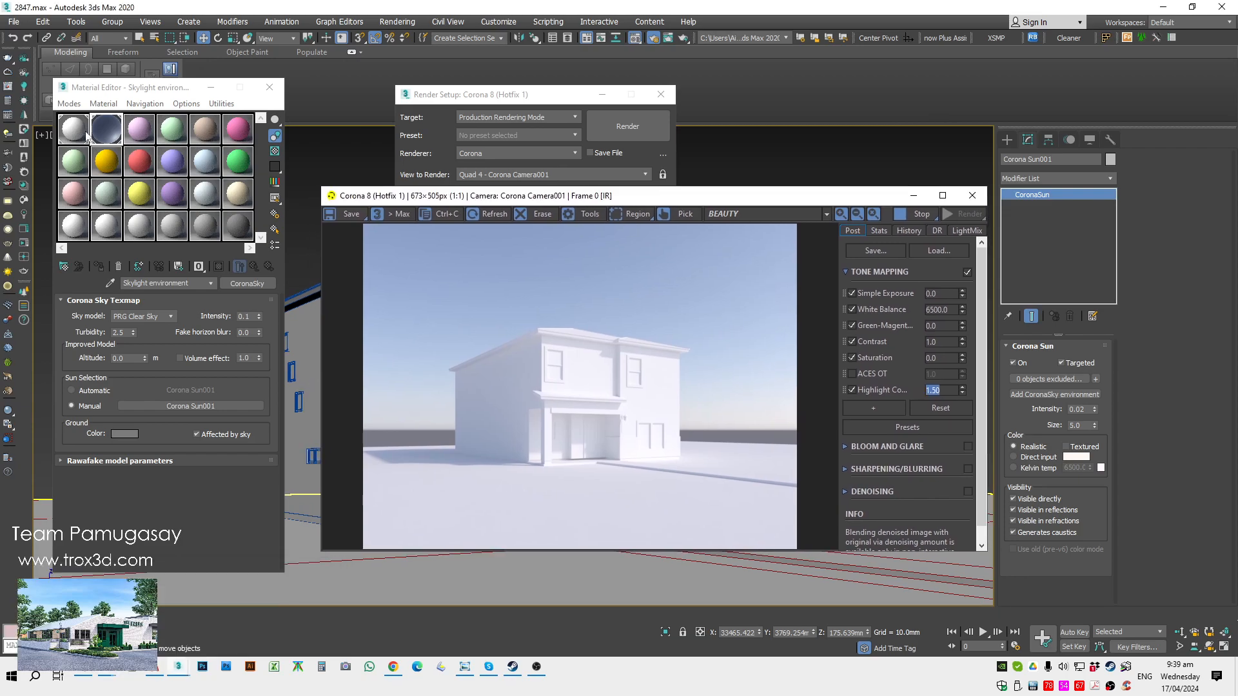
{"action": "left_click", "coordinate": [88, 134]}
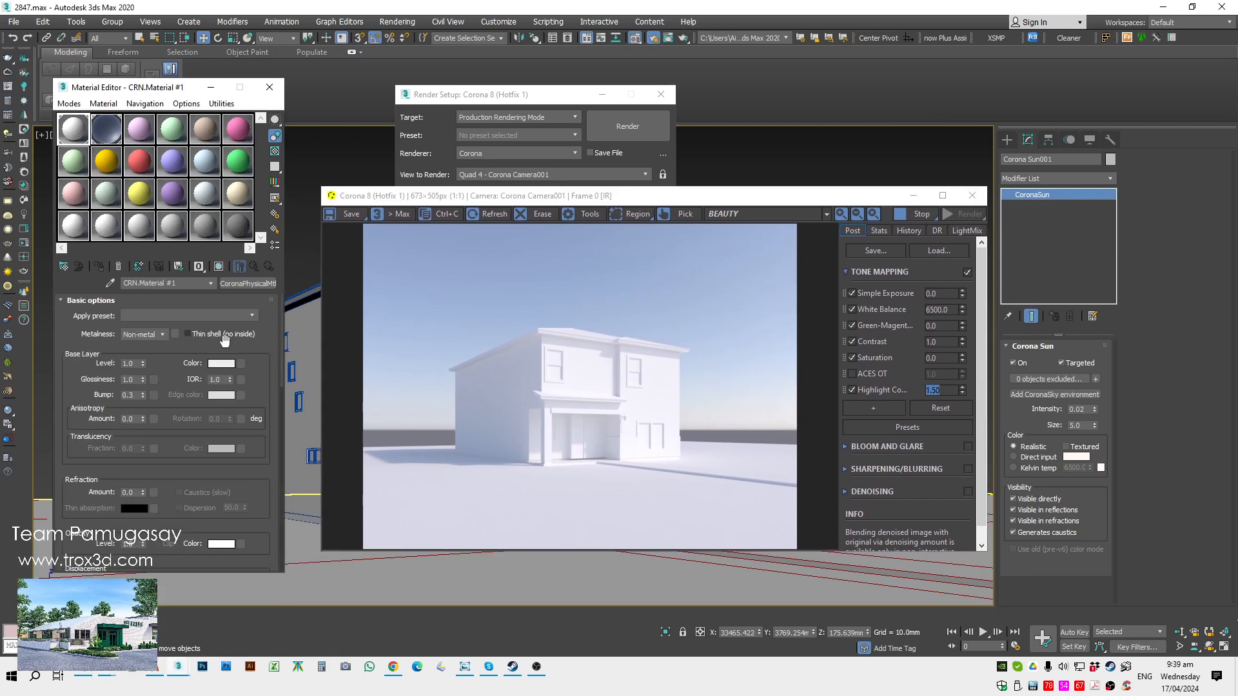
{"action": "left_click", "coordinate": [221, 363]}
{"action": "left_click_drag", "start_coordinate": [381, 87], "coordinate": [375, 136]}
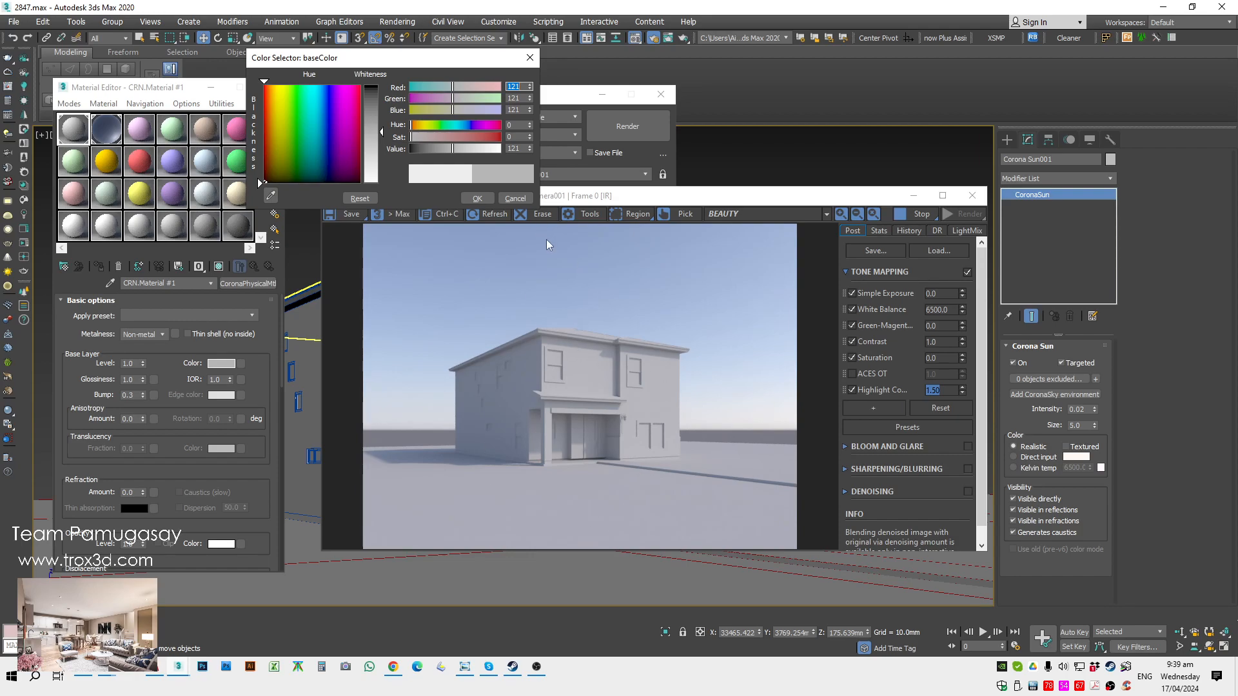
Step: Set the render's highlight compression to 1.2 and close the render window
{"action": "left_click", "coordinate": [745, 377]}
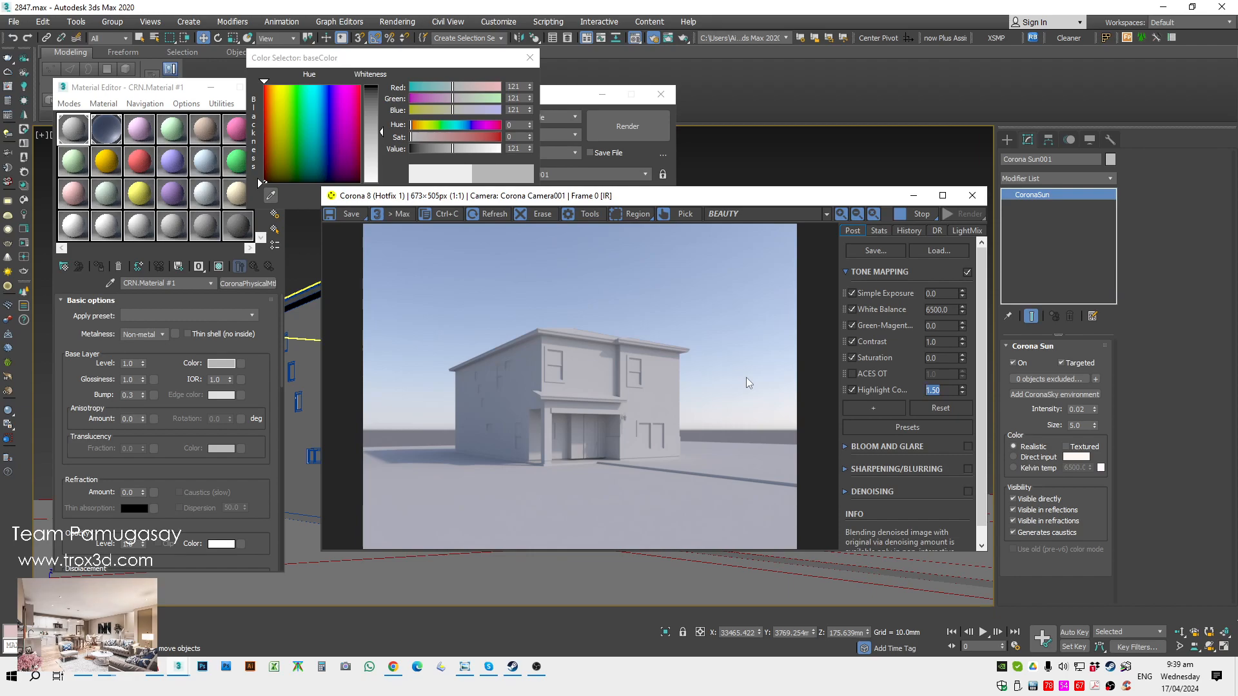
{"action": "type", "text": "1.2"}
{"action": "key", "text": "Return"}
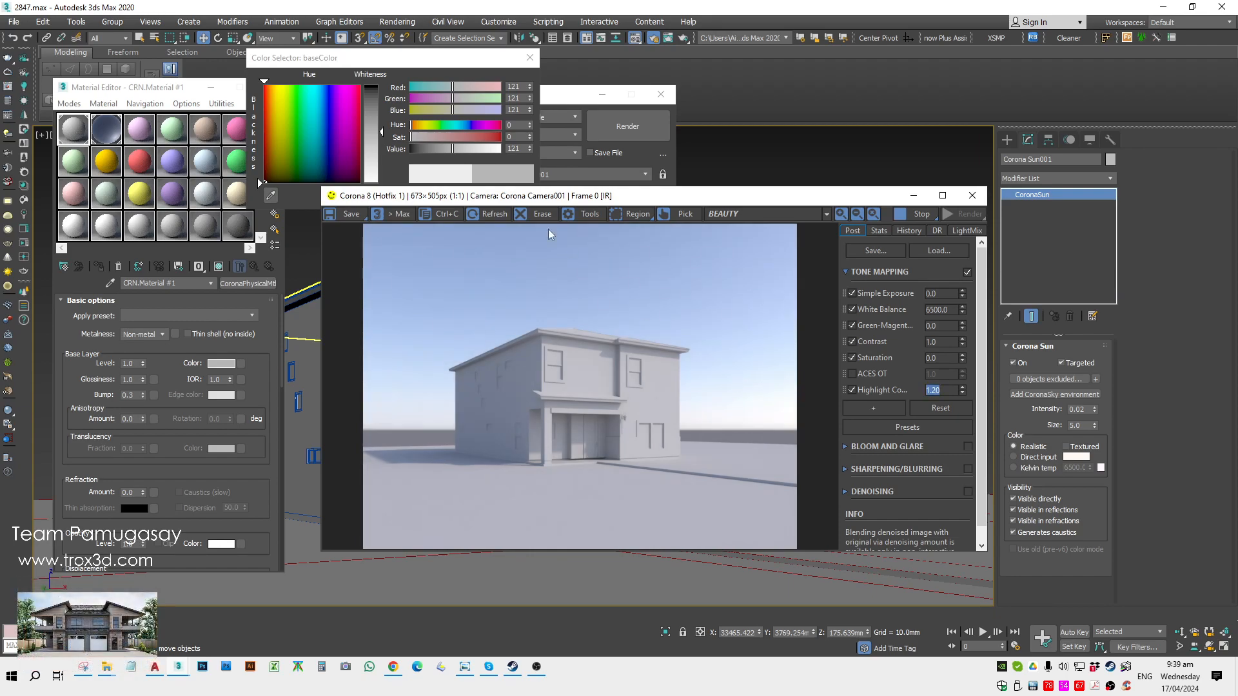
{"action": "left_click", "coordinate": [946, 392]}
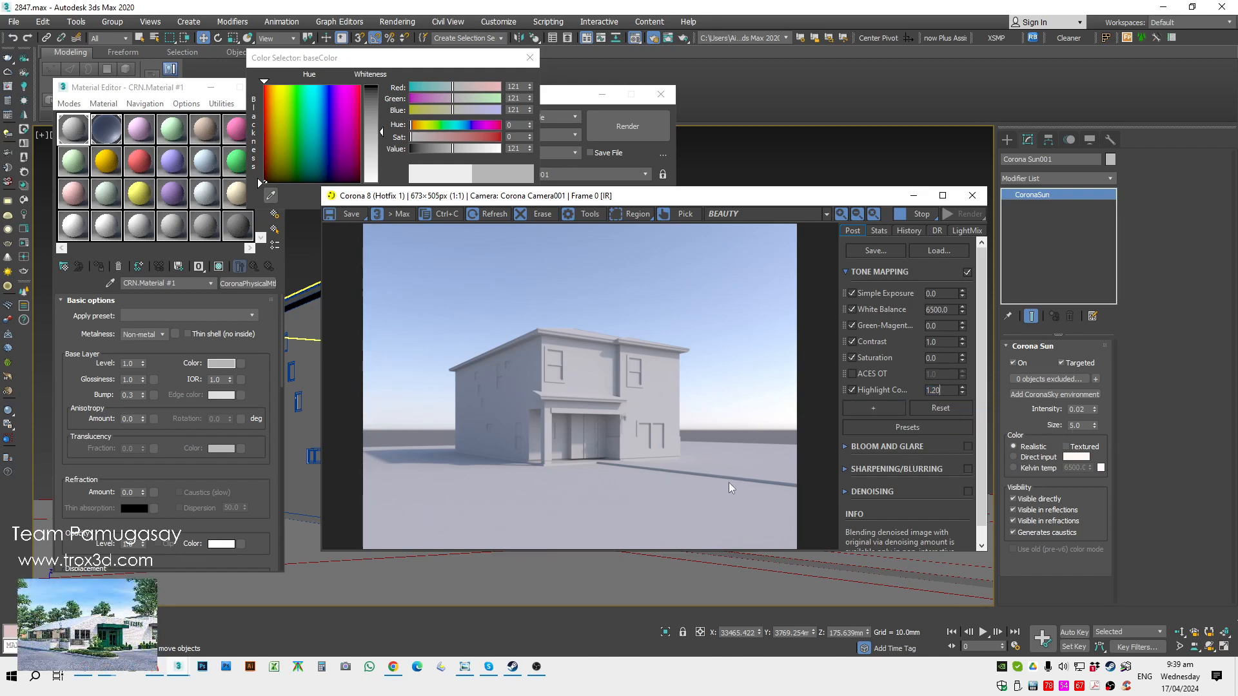
{"action": "left_click_drag", "start_coordinate": [737, 197], "coordinate": [684, 184]}
{"action": "left_click", "coordinate": [924, 183]}
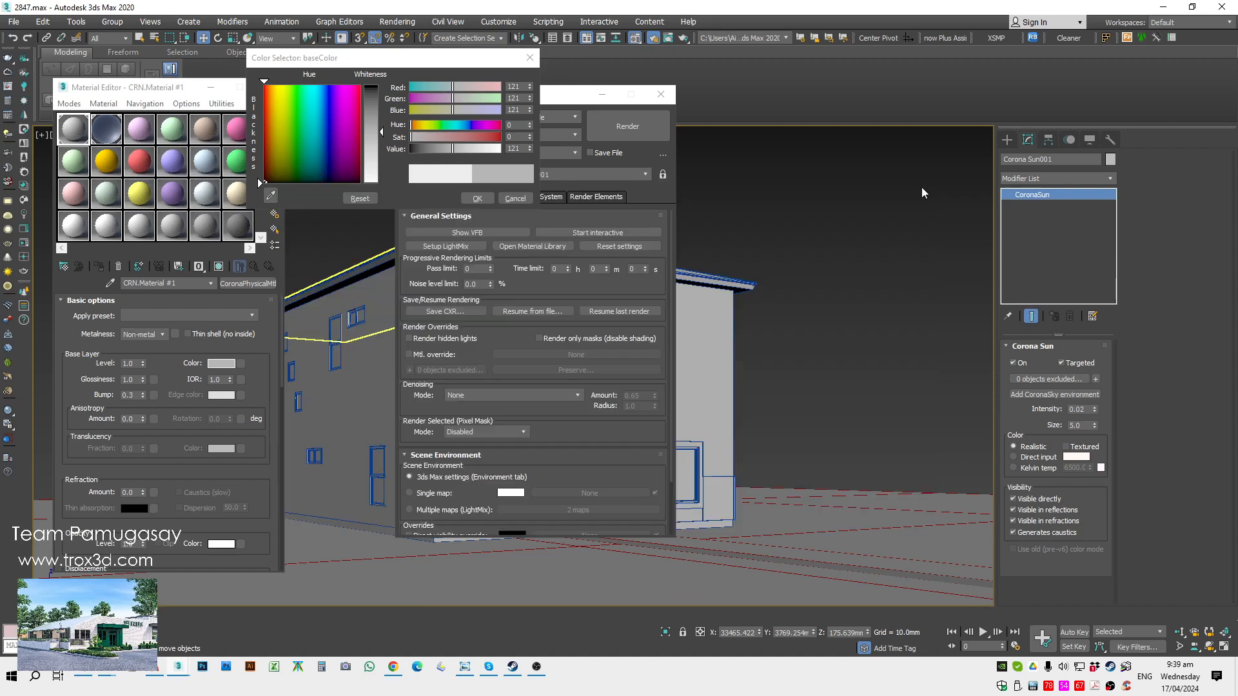
Step: Create a Forest Pro scatter object on the ground surface around the house and open its parameters for editing
{"action": "left_click", "coordinate": [1130, 37]}
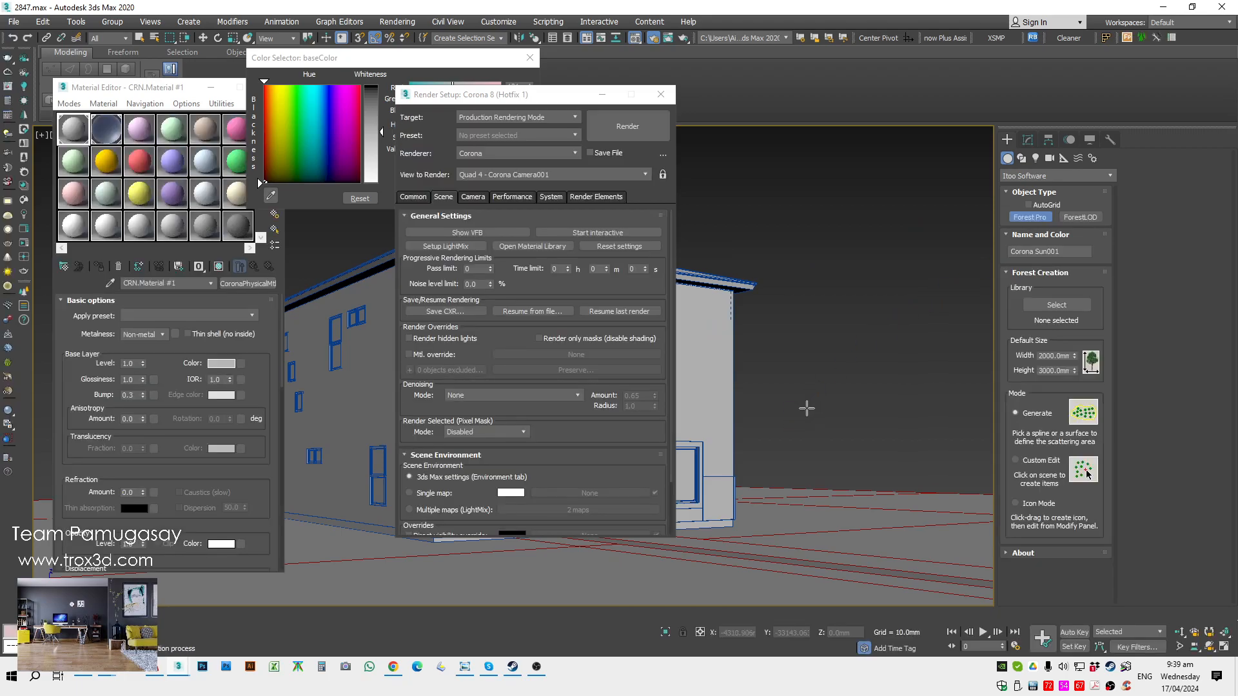
{"action": "left_click", "coordinate": [678, 373]}
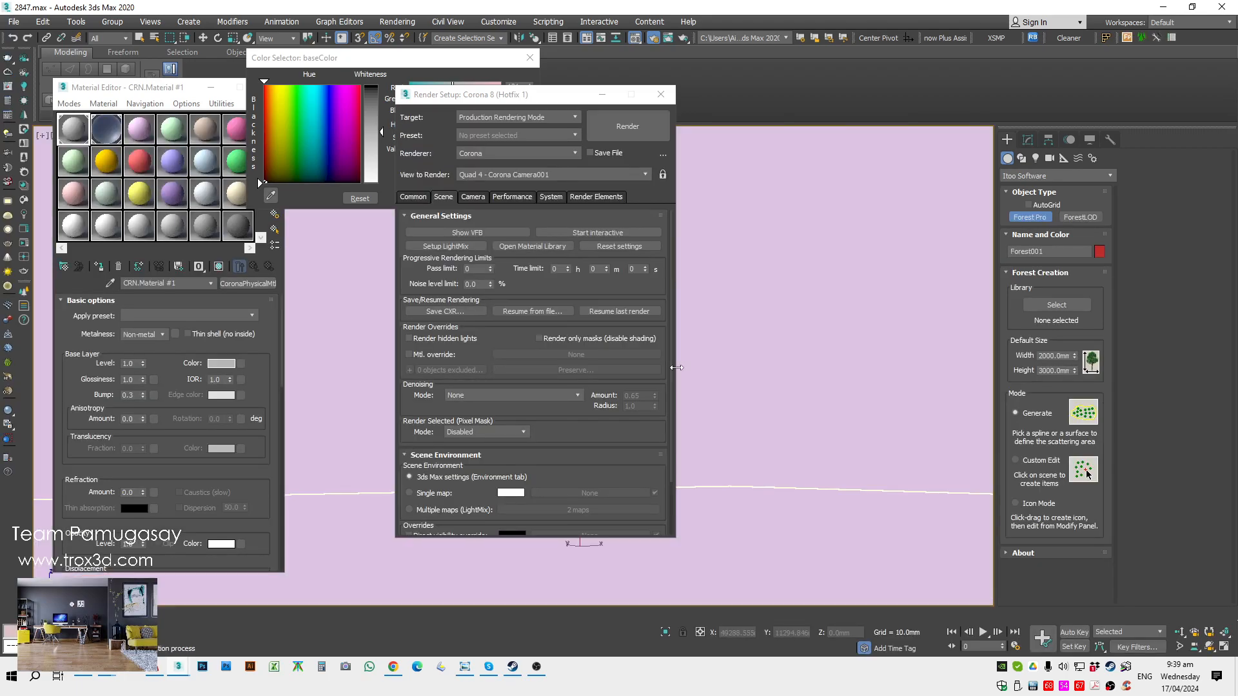
{"action": "left_click", "coordinate": [1023, 138]}
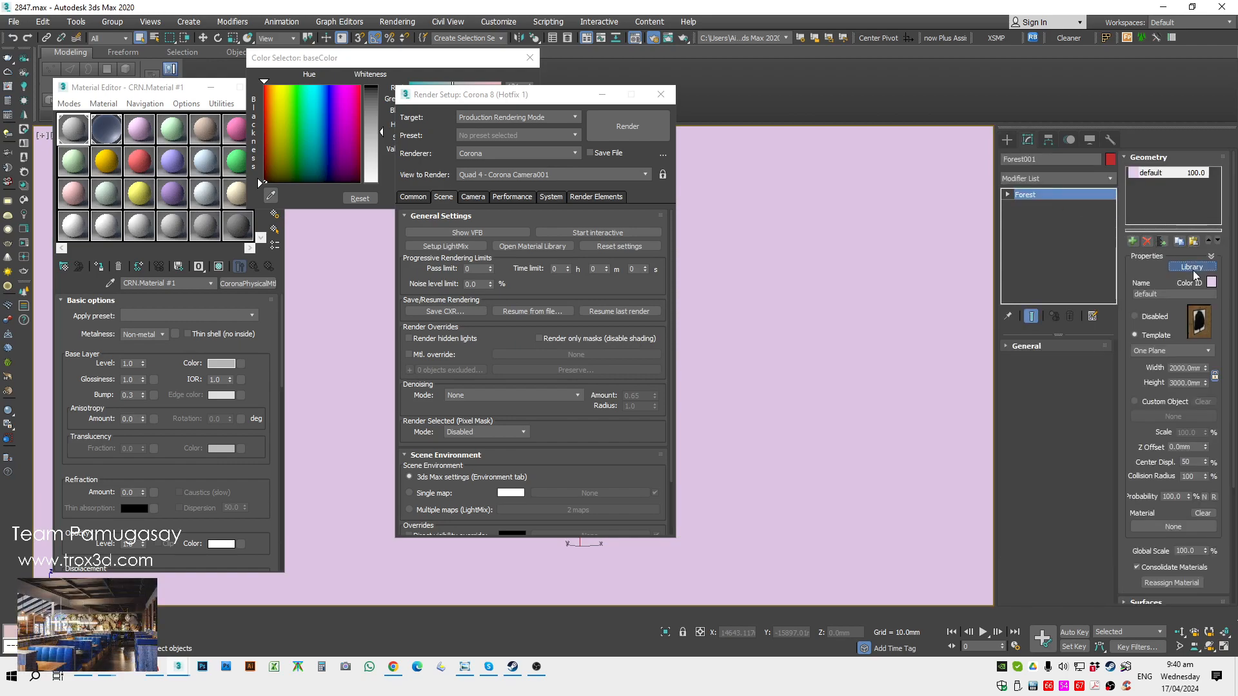
Step: Import the Grass Base Layer 1 - Large preset from the Layered_Lawns library into the forest object, adding the library's maps path automatically
{"action": "left_click", "coordinate": [1192, 268]}
{"action": "left_click", "coordinate": [158, 309]}
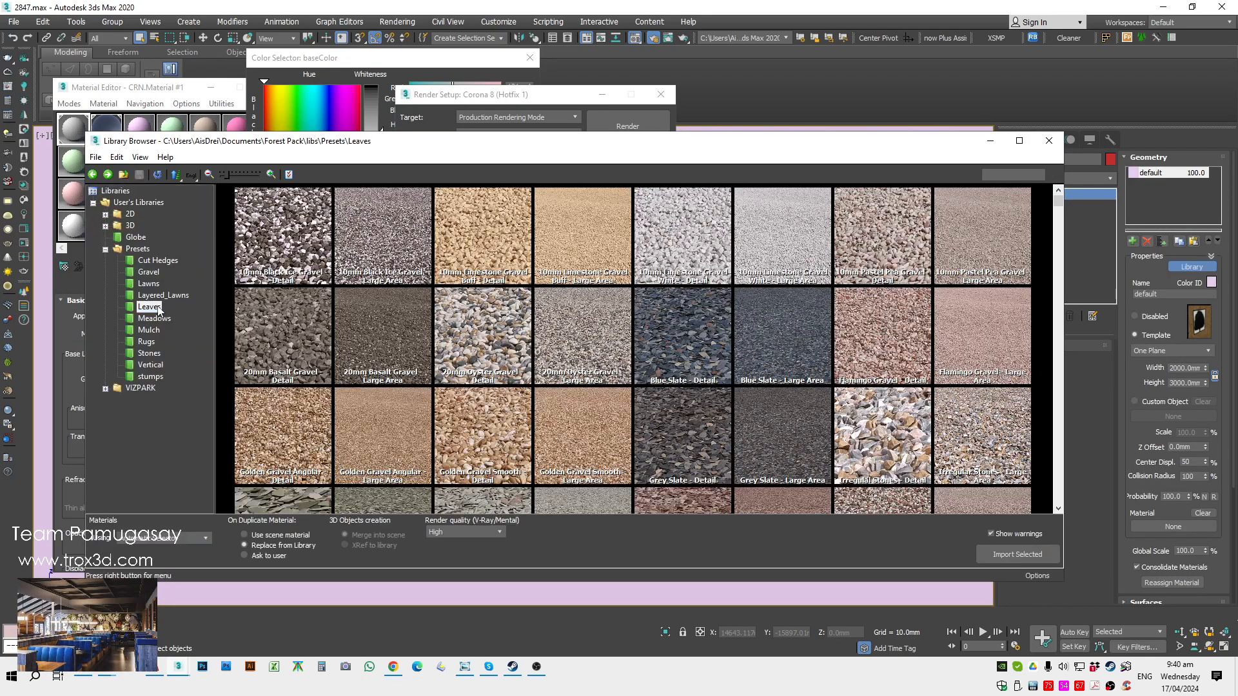
{"action": "left_click", "coordinate": [163, 295]}
{"action": "left_click", "coordinate": [383, 236]}
{"action": "left_click", "coordinate": [1017, 555]}
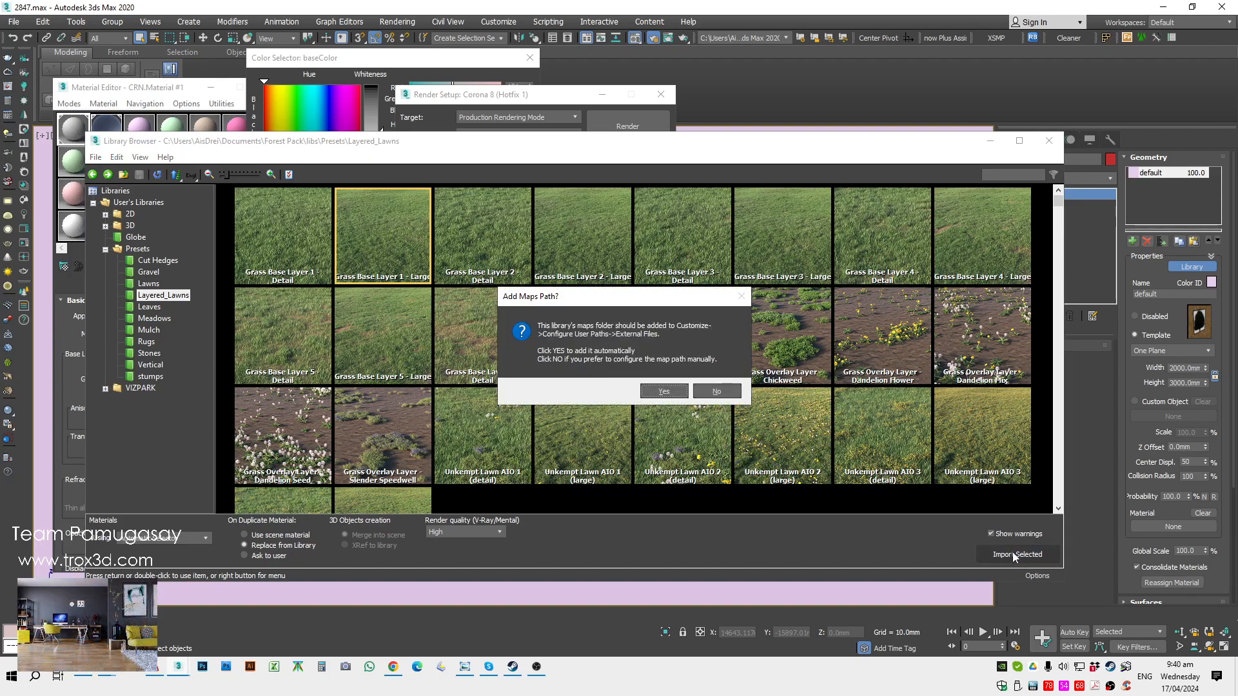
{"action": "left_click", "coordinate": [675, 400]}
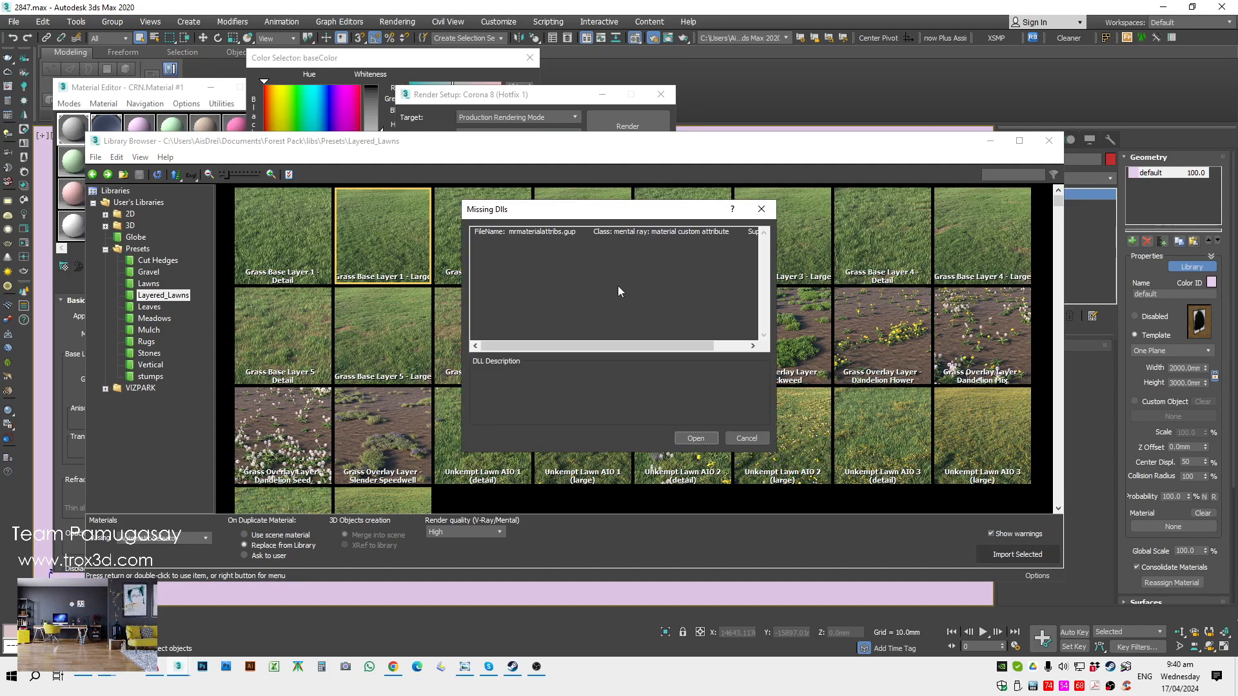
{"action": "left_click", "coordinate": [694, 439]}
{"action": "left_click", "coordinate": [694, 438]}
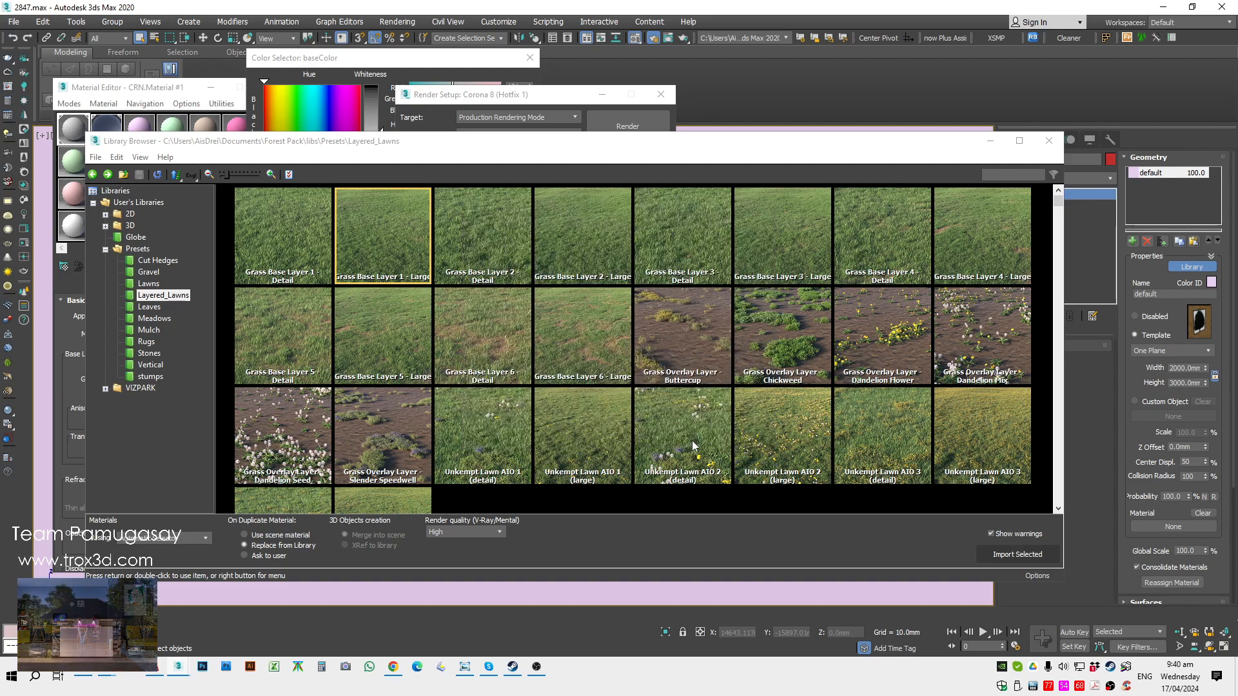
{"action": "left_click", "coordinate": [688, 384]}
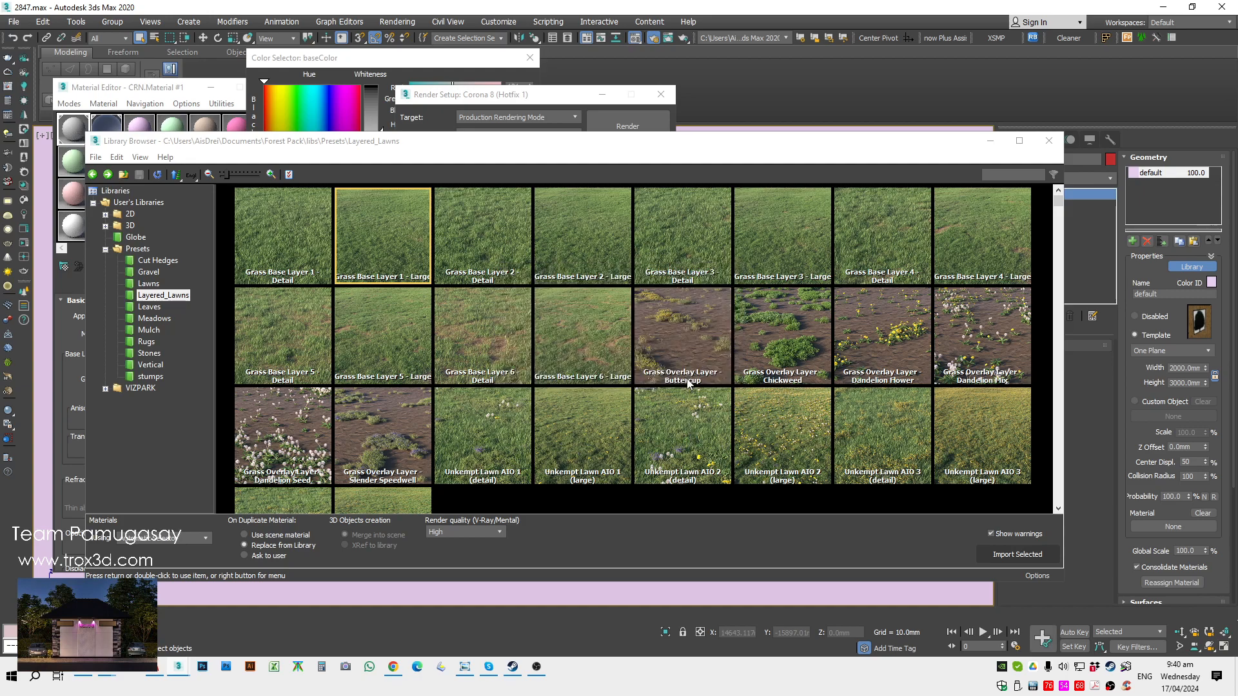
{"action": "double_click", "coordinate": [838, 320]}
{"action": "left_click", "coordinate": [689, 441]}
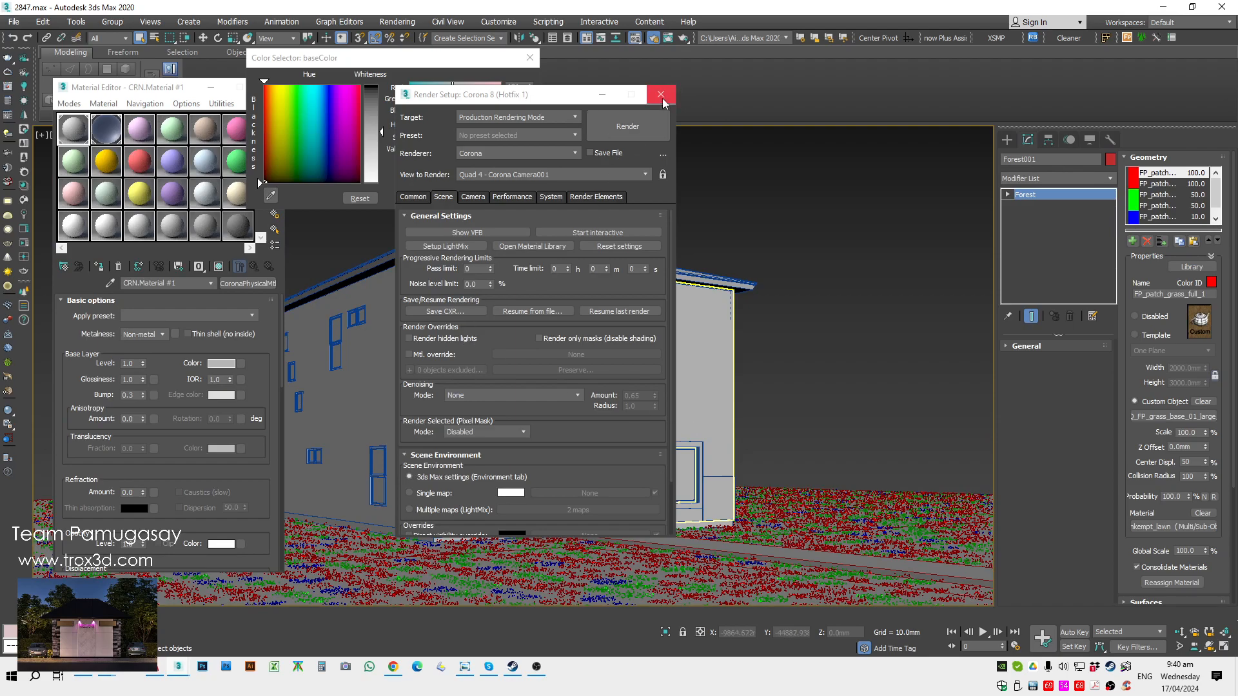
Step: Close the render setup, accept the material's grey base color, and restart the interactive render to preview the grass
{"action": "left_click", "coordinate": [662, 98]}
{"action": "left_click", "coordinate": [476, 199]}
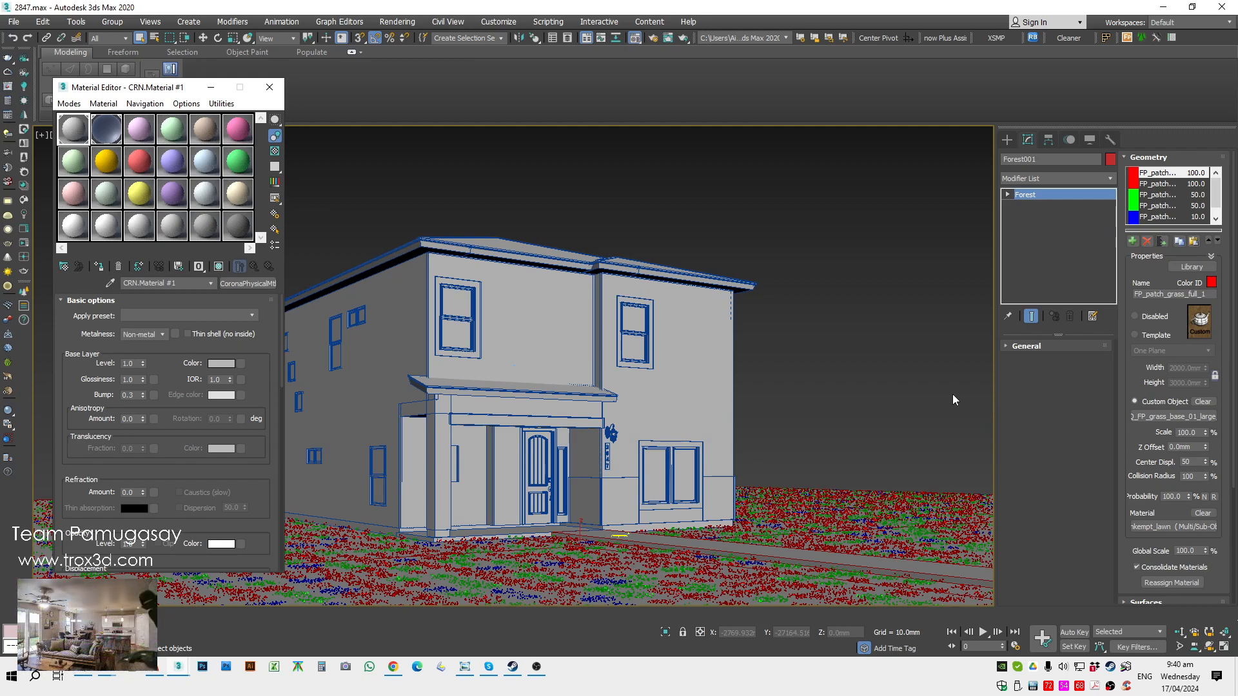
{"action": "mouse_move", "coordinate": [142, 87]}
{"action": "left_mouse_down"}
{"action": "mouse_move", "coordinate": [348, 88]}
{"action": "mouse_move", "coordinate": [128, 92]}
{"action": "left_mouse_up"}
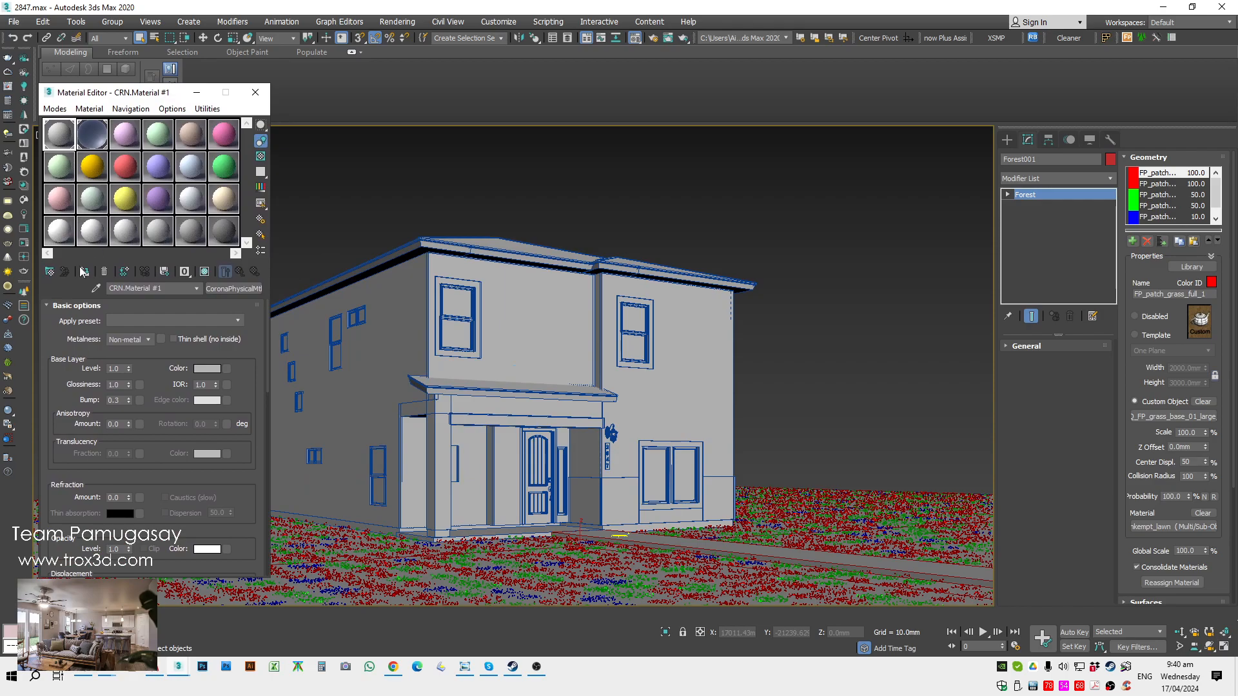
{"action": "left_click", "coordinate": [23, 229]}
{"action": "left_click_drag", "start_coordinate": [902, 199], "coordinate": [910, 215]}
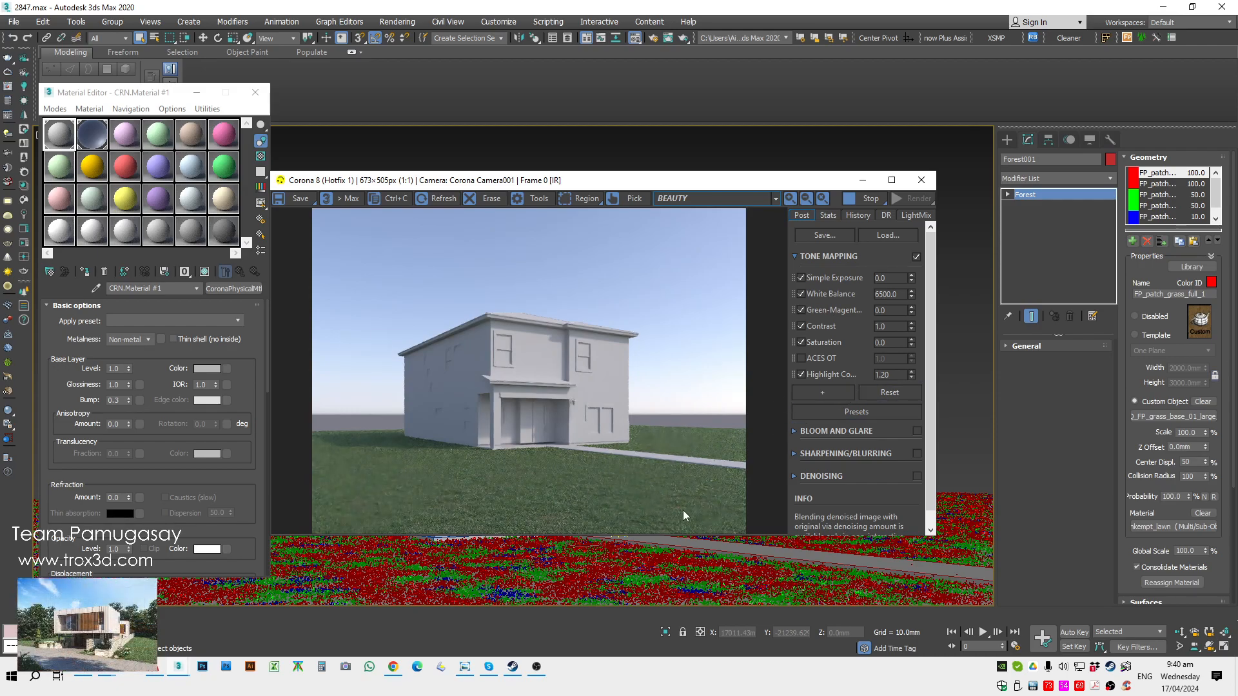
{"action": "left_click_drag", "start_coordinate": [672, 189], "coordinate": [661, 185]}
Step: Select Corona Sun001 from the scene object list, filtering out geometry and shapes
{"action": "left_click", "coordinate": [644, 166]}
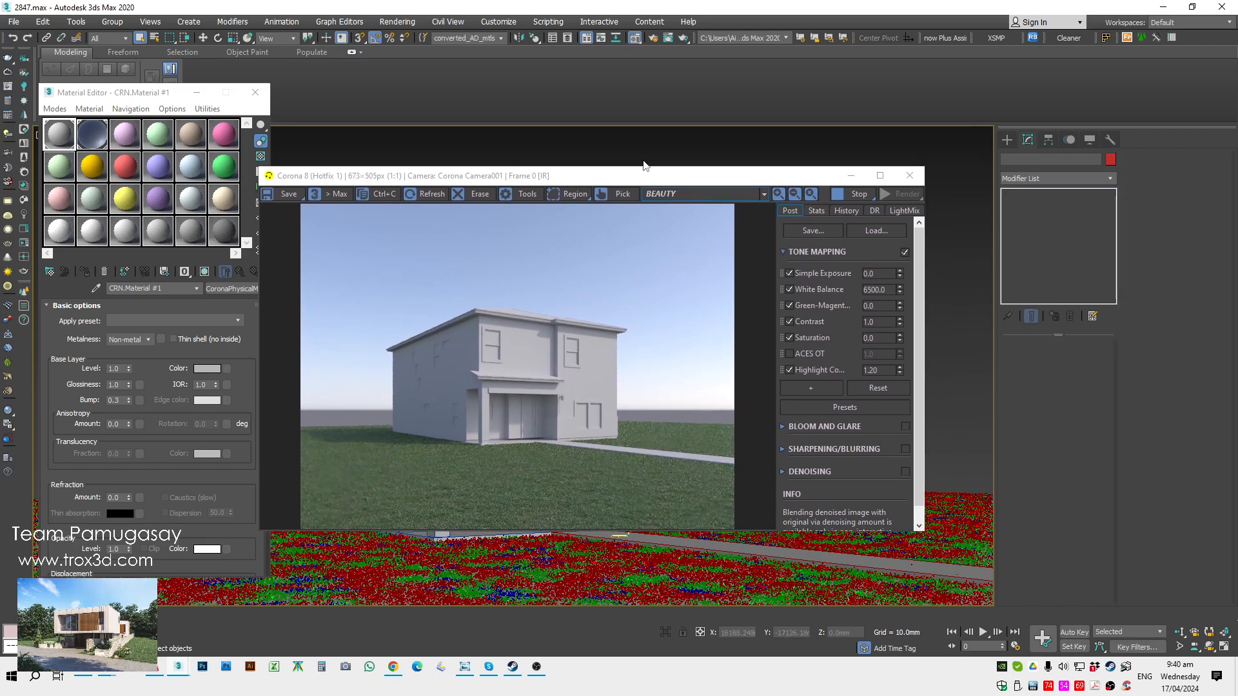
{"action": "key", "text": "h"}
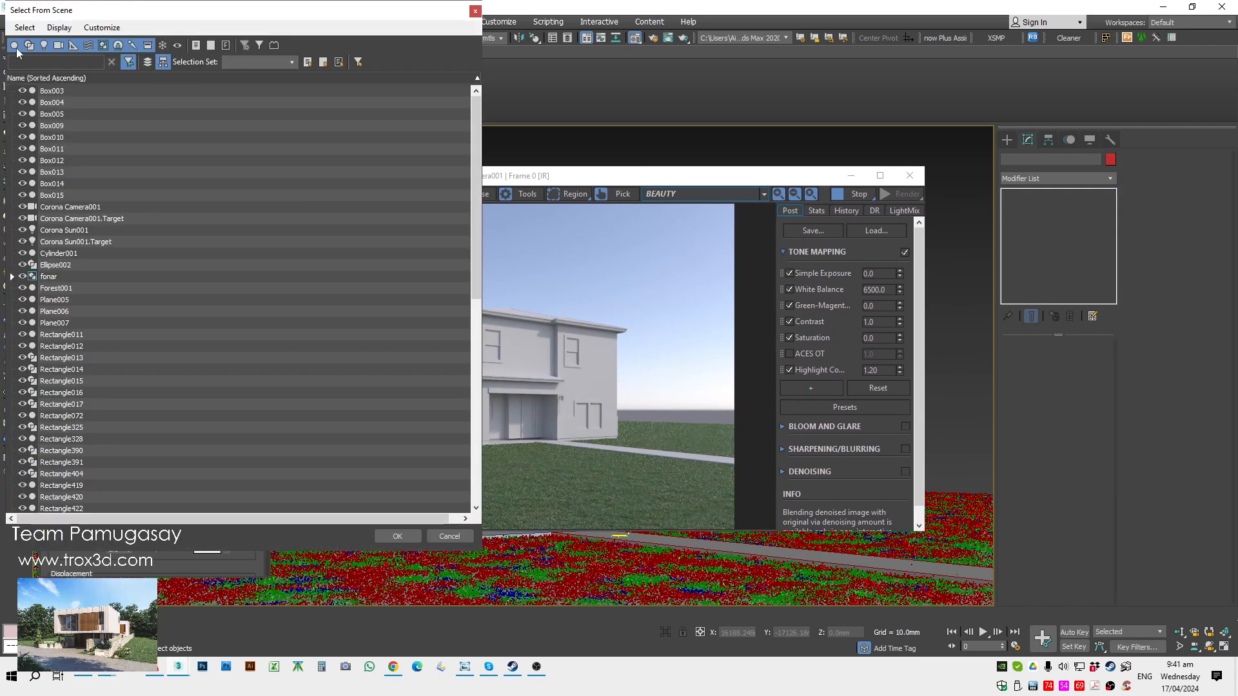
{"action": "left_click_drag", "start_coordinate": [72, 16], "coordinate": [207, 47]}
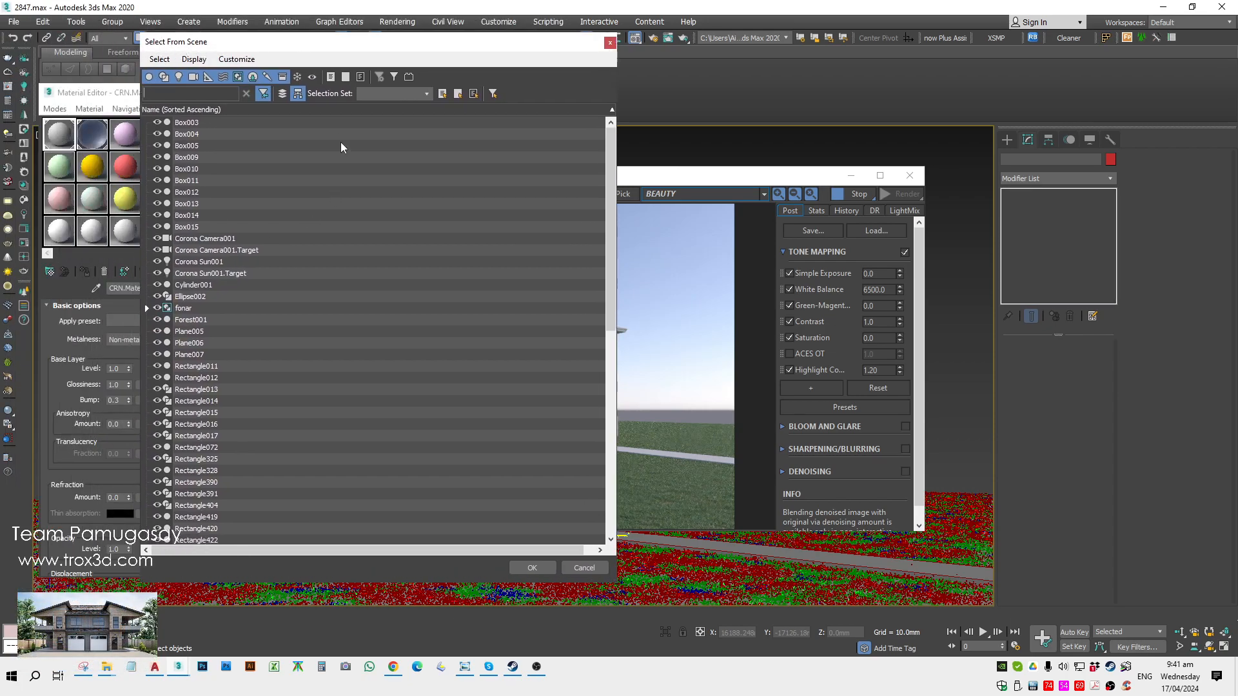
{"action": "left_click", "coordinate": [149, 76]}
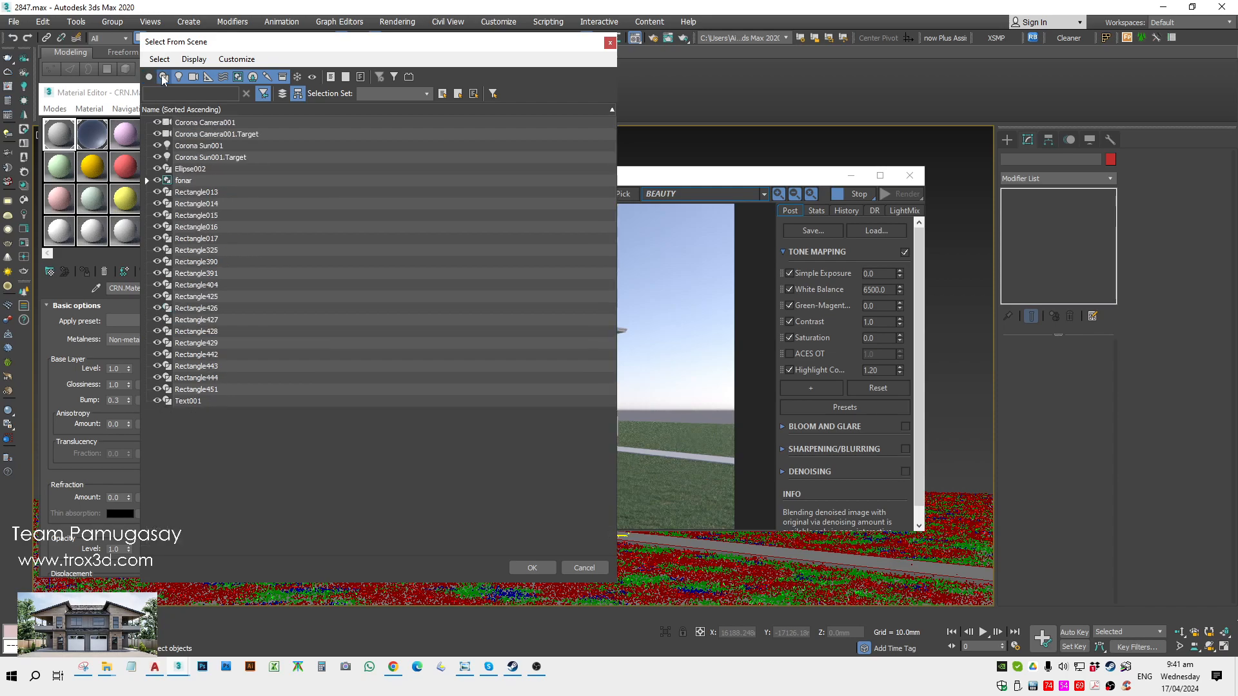
{"action": "left_click", "coordinate": [163, 77]}
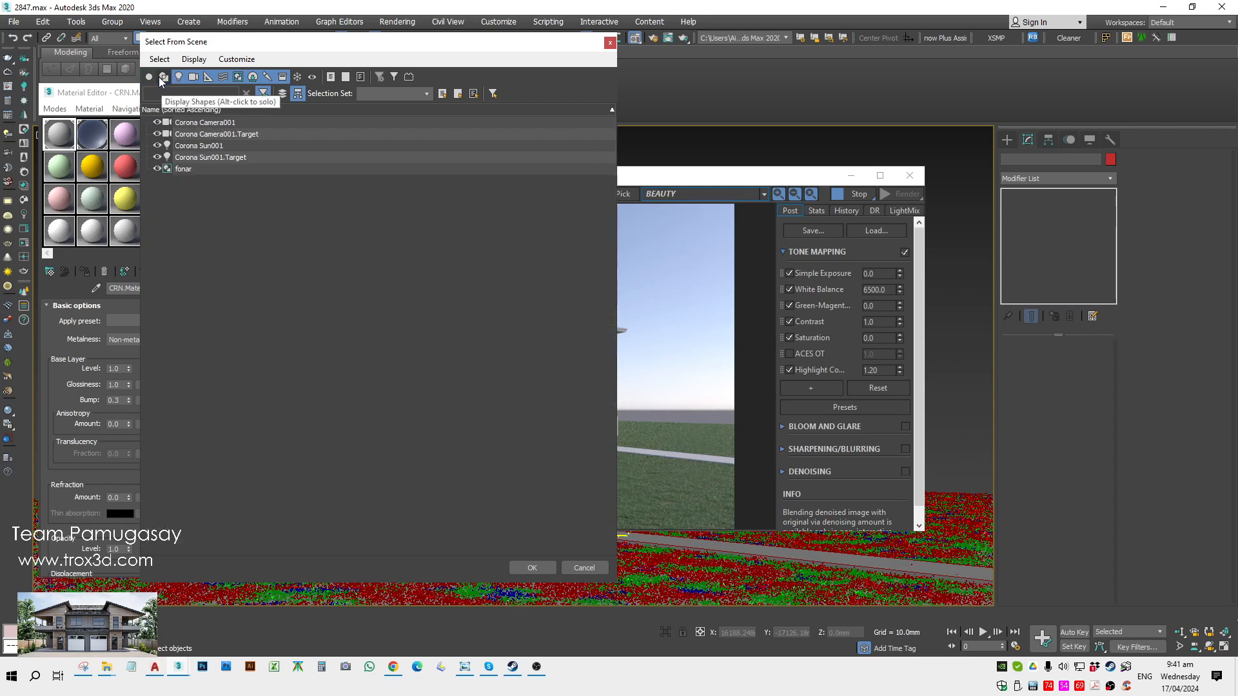
{"action": "left_click", "coordinate": [209, 146]}
{"action": "double_click", "coordinate": [213, 147]}
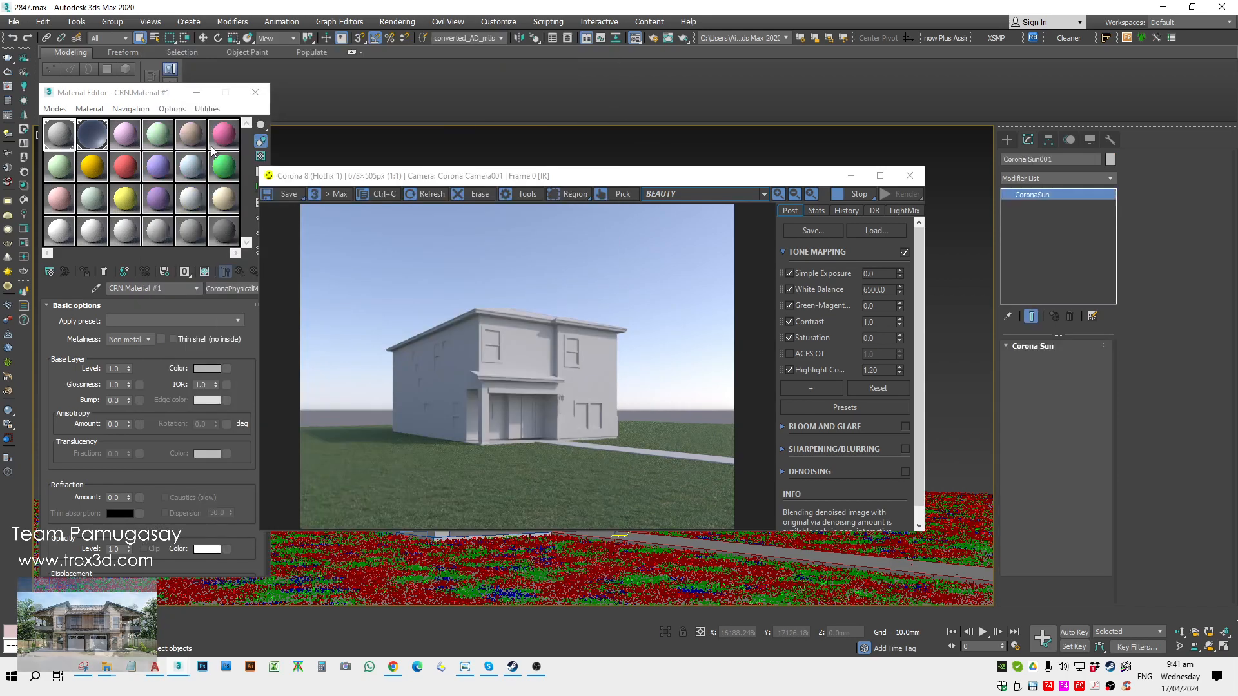
Step: Set the Corona Sun's intensity to 0.05
{"action": "double_click", "coordinate": [1080, 409]}
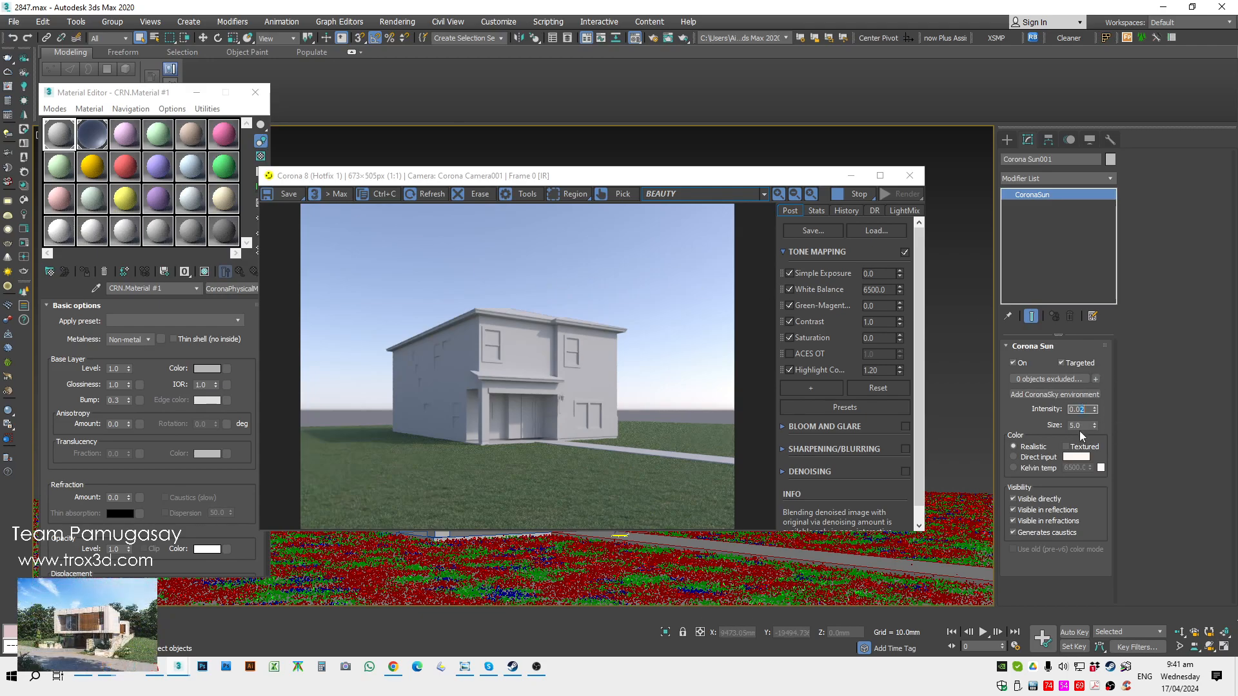
{"action": "type", "text": "0.05"}
{"action": "key", "text": "Return"}
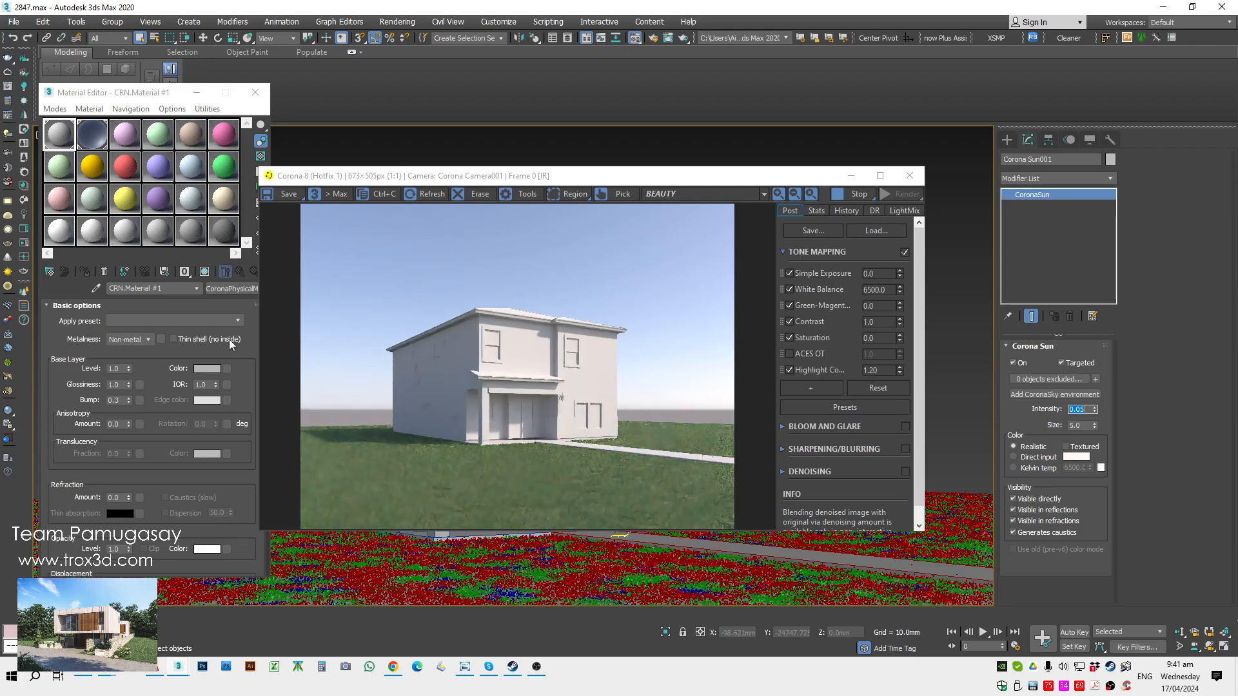
{"action": "left_click", "coordinate": [191, 253]}
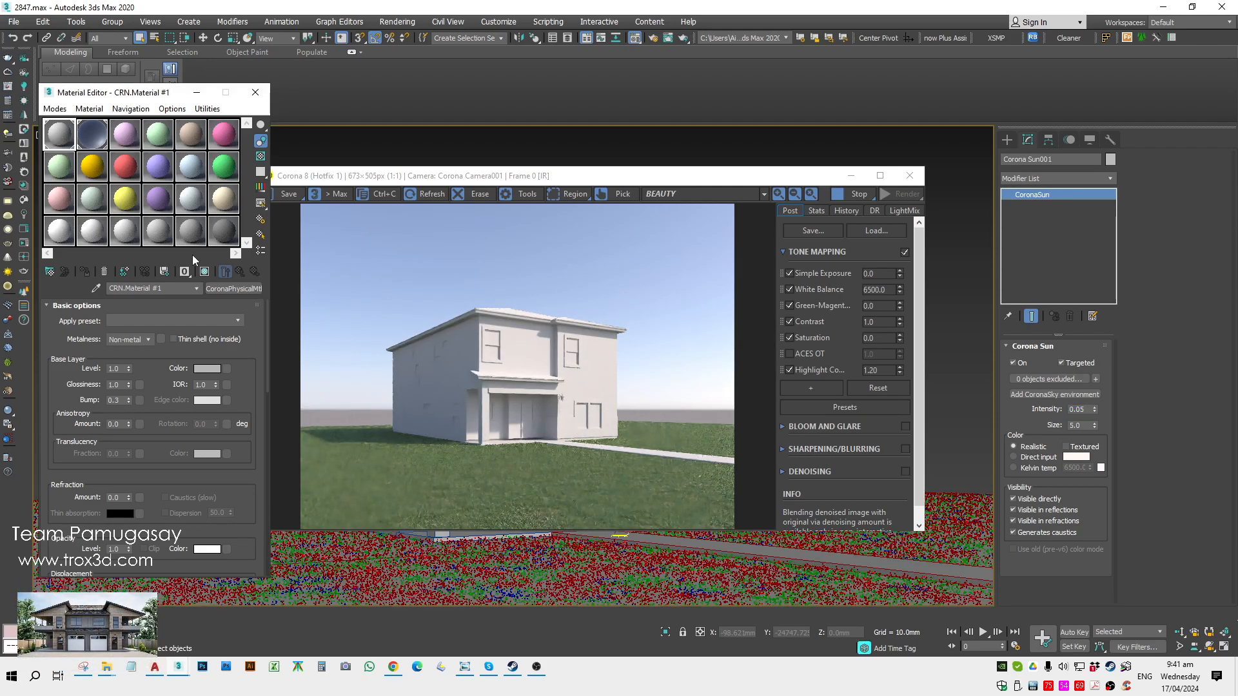
Step: Assign CRN.Material #7 to both main roof edges and the porch roof, leaving CRN.Material #1's base color as it is
{"action": "left_click", "coordinate": [207, 368]}
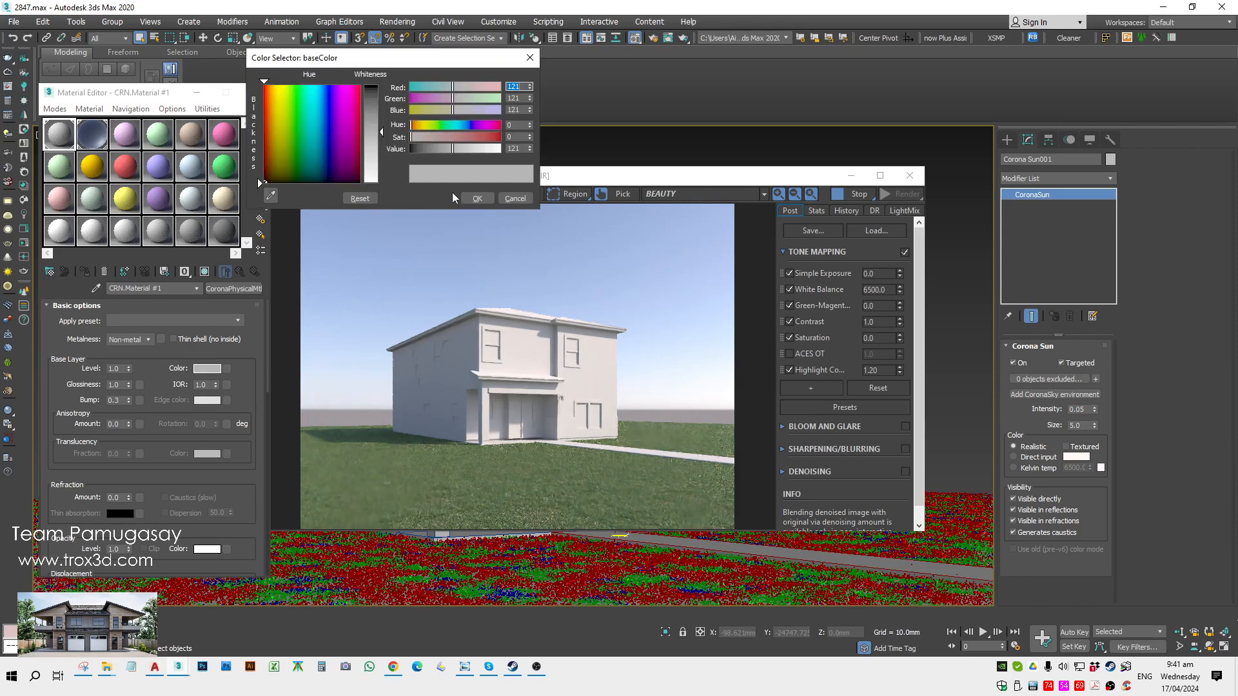
{"action": "left_click", "coordinate": [477, 197]}
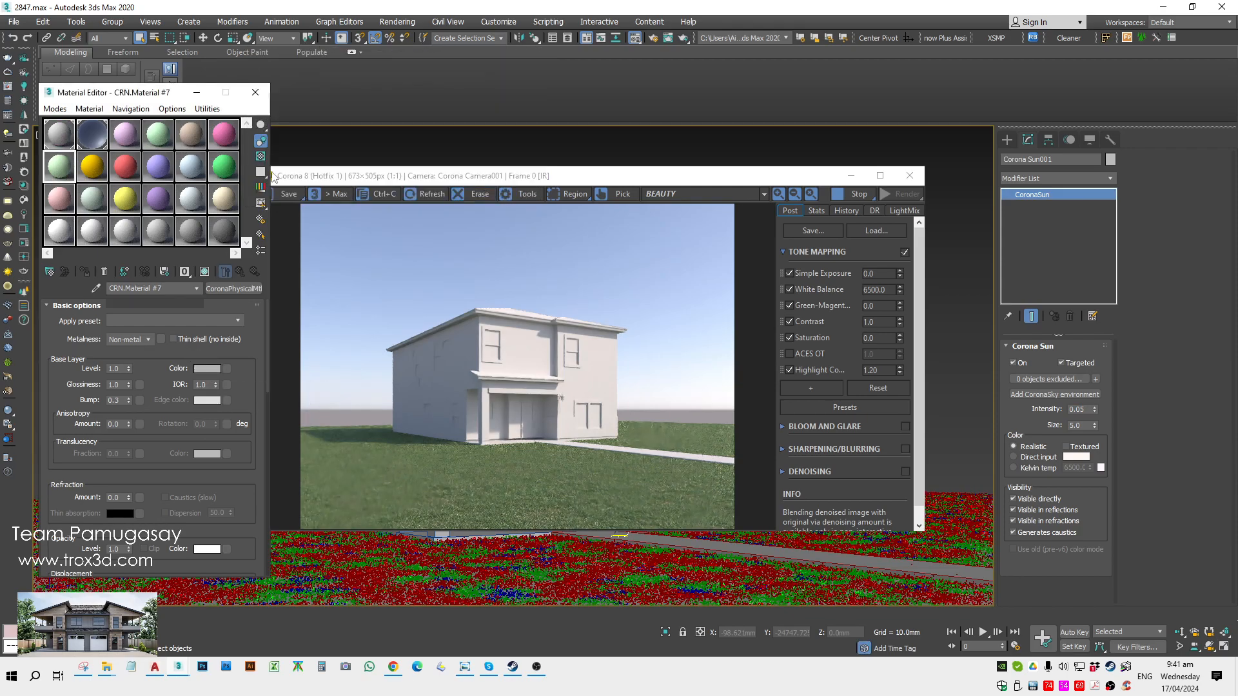
{"action": "left_click_drag", "start_coordinate": [474, 176], "coordinate": [958, 239]}
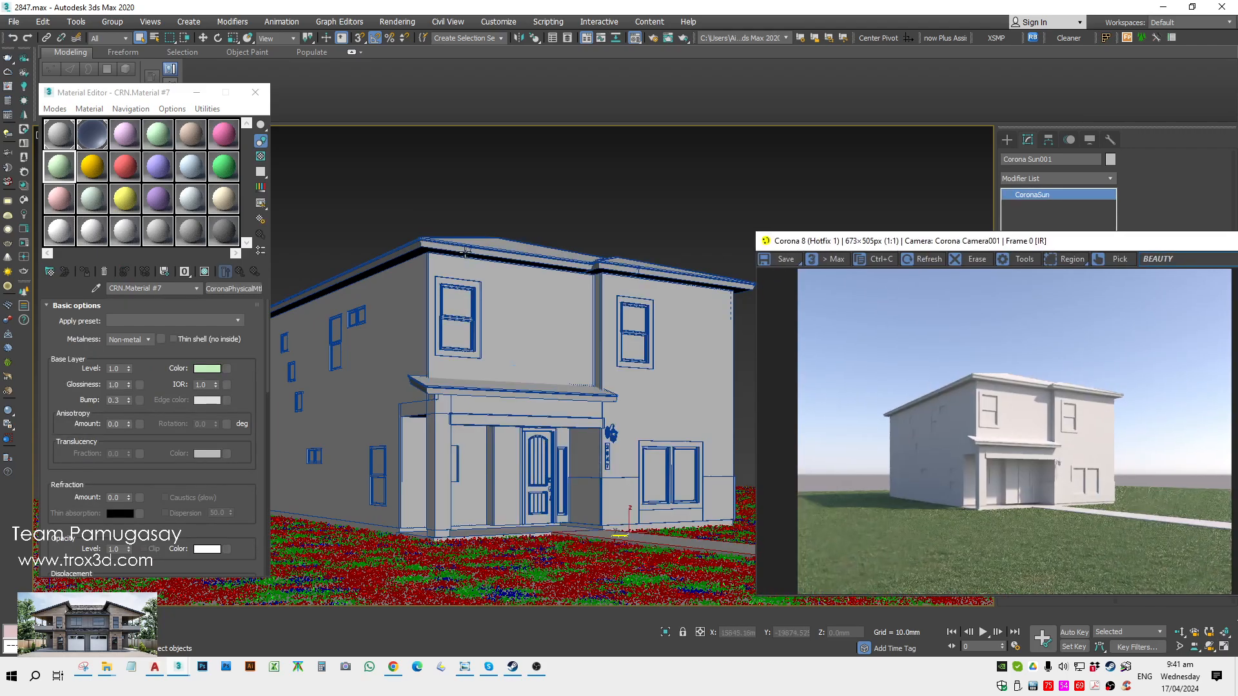
{"action": "left_click", "coordinate": [467, 249]}
{"action": "left_click", "coordinate": [646, 272], "text": "ctrl"}
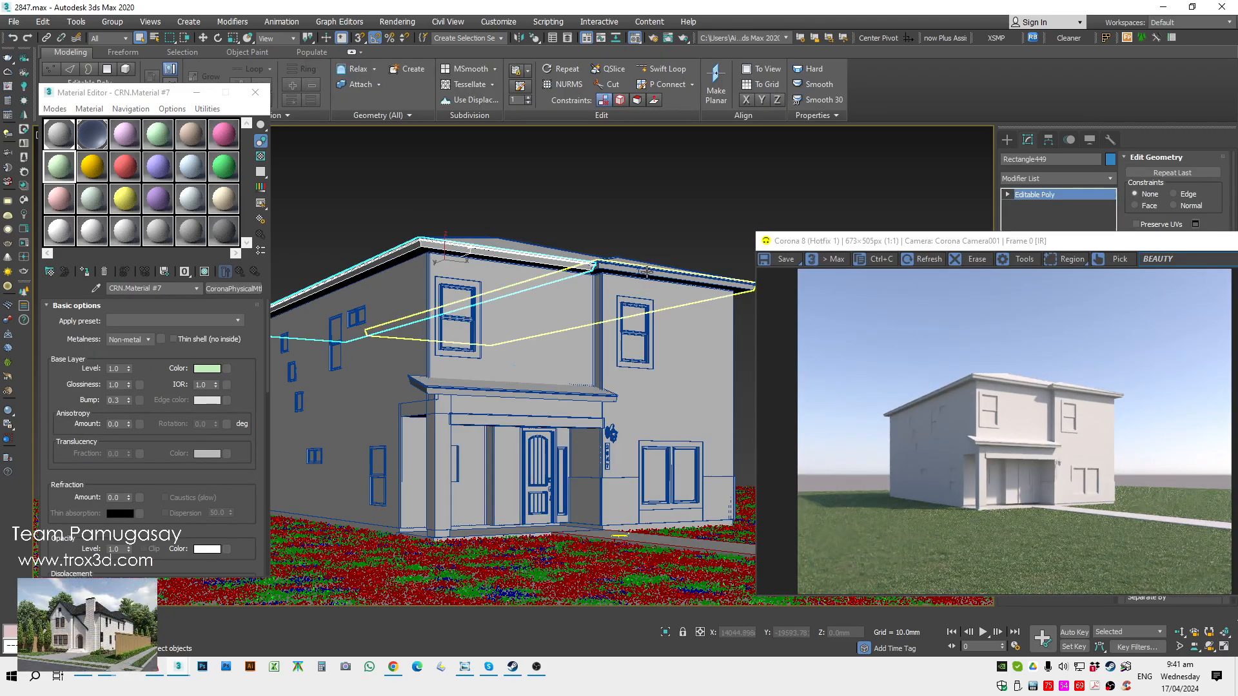
{"action": "left_click", "coordinate": [451, 392], "text": "ctrl"}
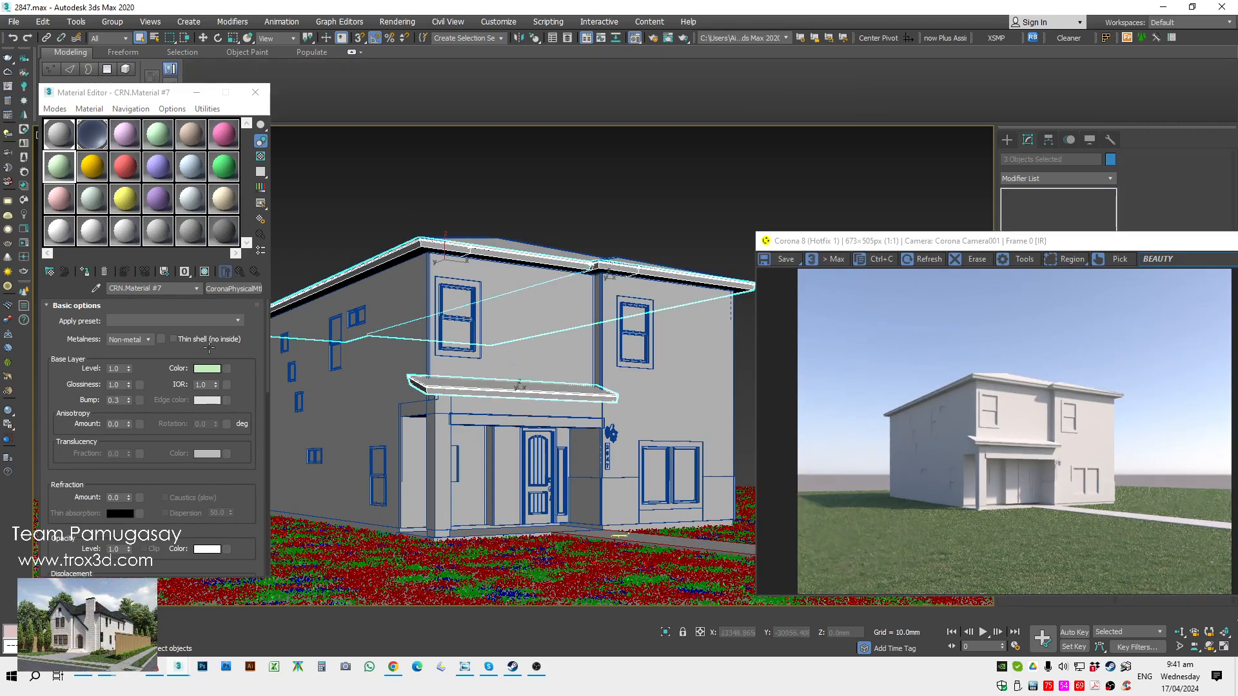
{"action": "left_click", "coordinate": [101, 271]}
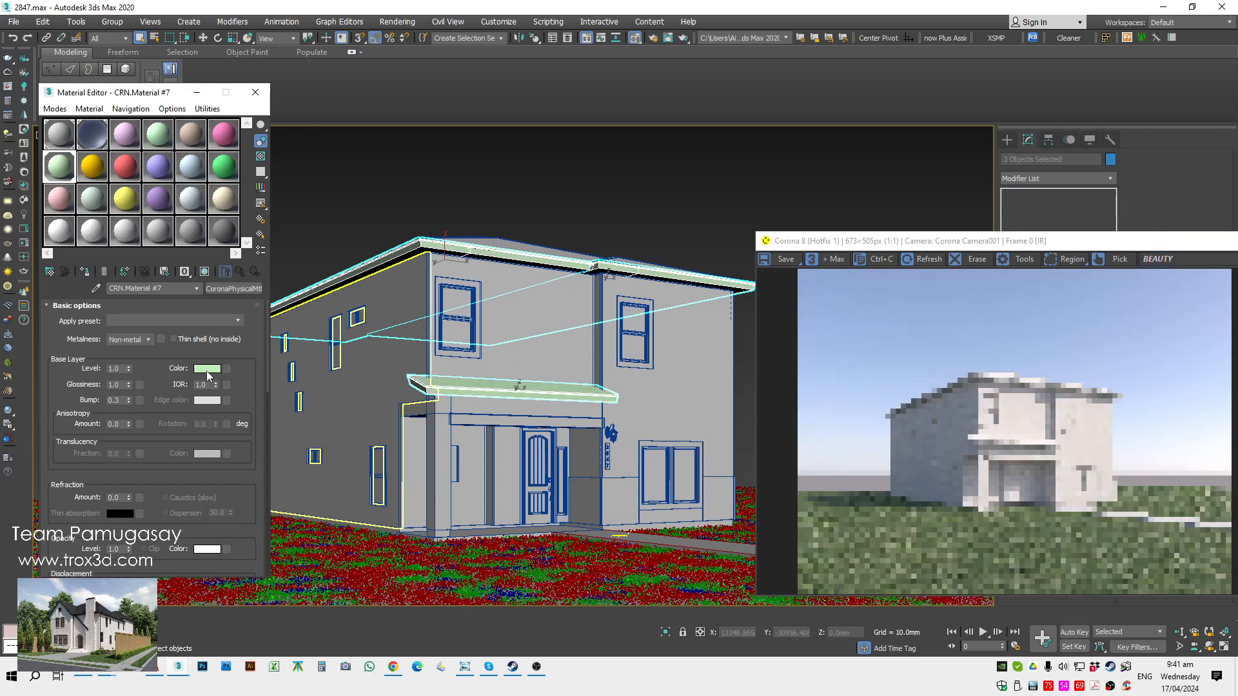
Step: Change CRN.Material #7's base color to near-white and check the roof edges in the interactive render
{"action": "left_click", "coordinate": [207, 368]}
{"action": "left_click_drag", "start_coordinate": [342, 170], "coordinate": [347, 187]}
{"action": "left_click_drag", "start_coordinate": [380, 135], "coordinate": [381, 174]}
{"action": "left_click", "coordinate": [479, 199]}
{"action": "left_click_drag", "start_coordinate": [803, 243], "coordinate": [305, 156]}
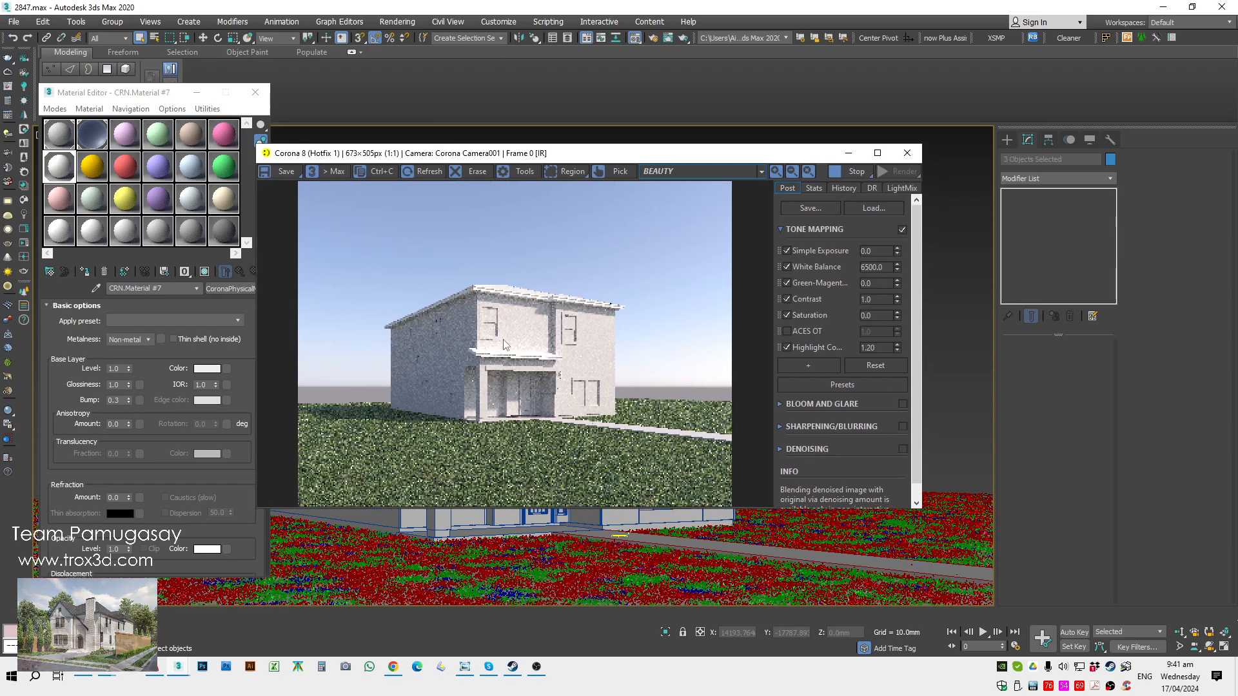
{"action": "scroll", "coordinate": [504, 341], "scroll_direction": "up", "scroll_amount": 1}
{"action": "scroll", "coordinate": [505, 336], "scroll_direction": "down", "scroll_amount": 1}
{"action": "scroll", "coordinate": [532, 360], "scroll_direction": "up", "scroll_amount": 1}
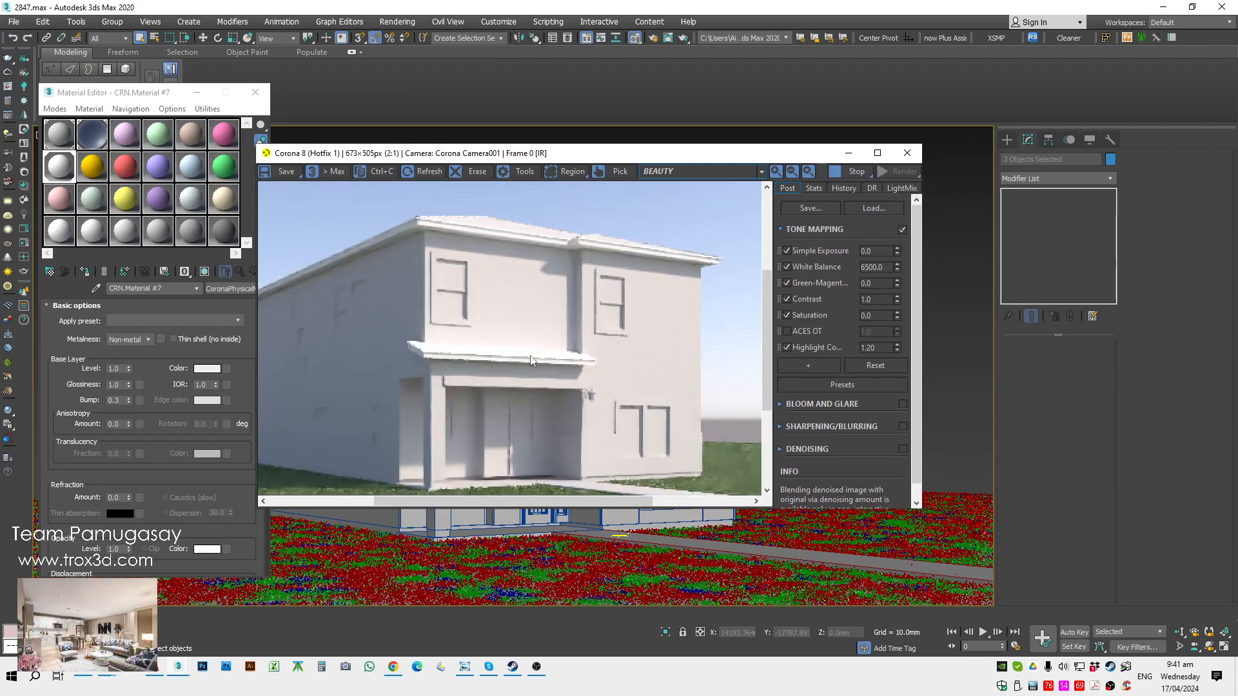
{"action": "scroll", "coordinate": [590, 356], "scroll_direction": "down", "scroll_amount": 1}
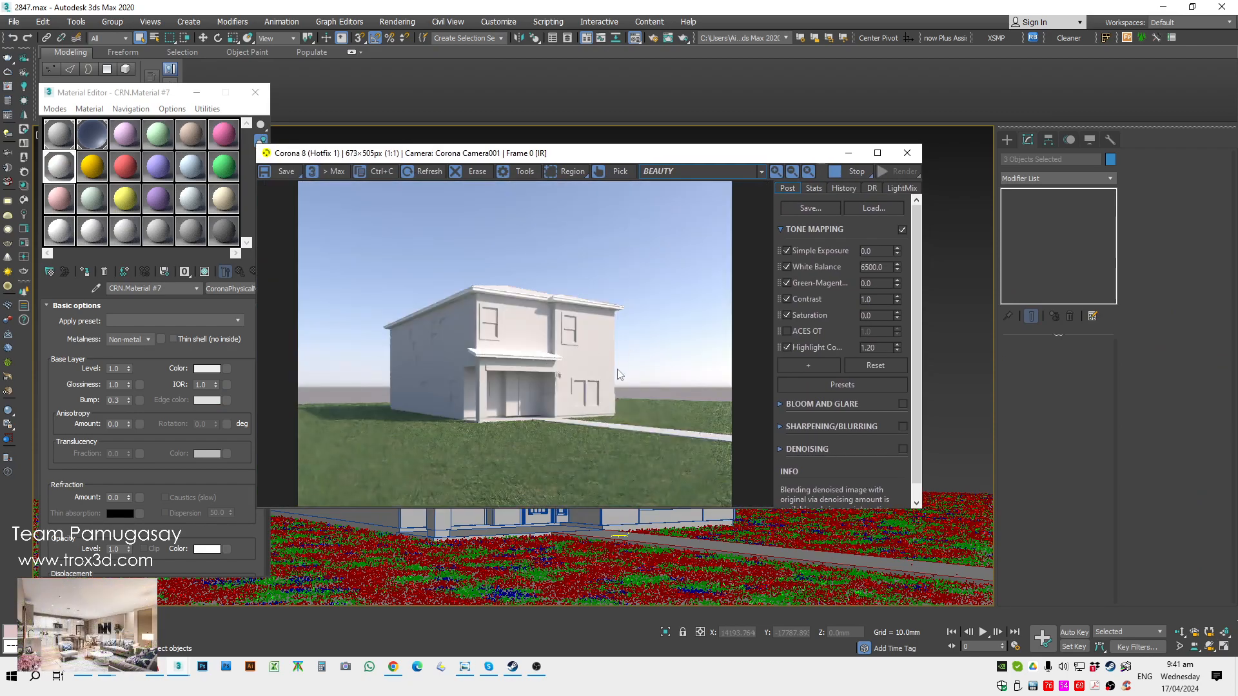
{"action": "left_click_drag", "start_coordinate": [708, 154], "coordinate": [764, 99]}
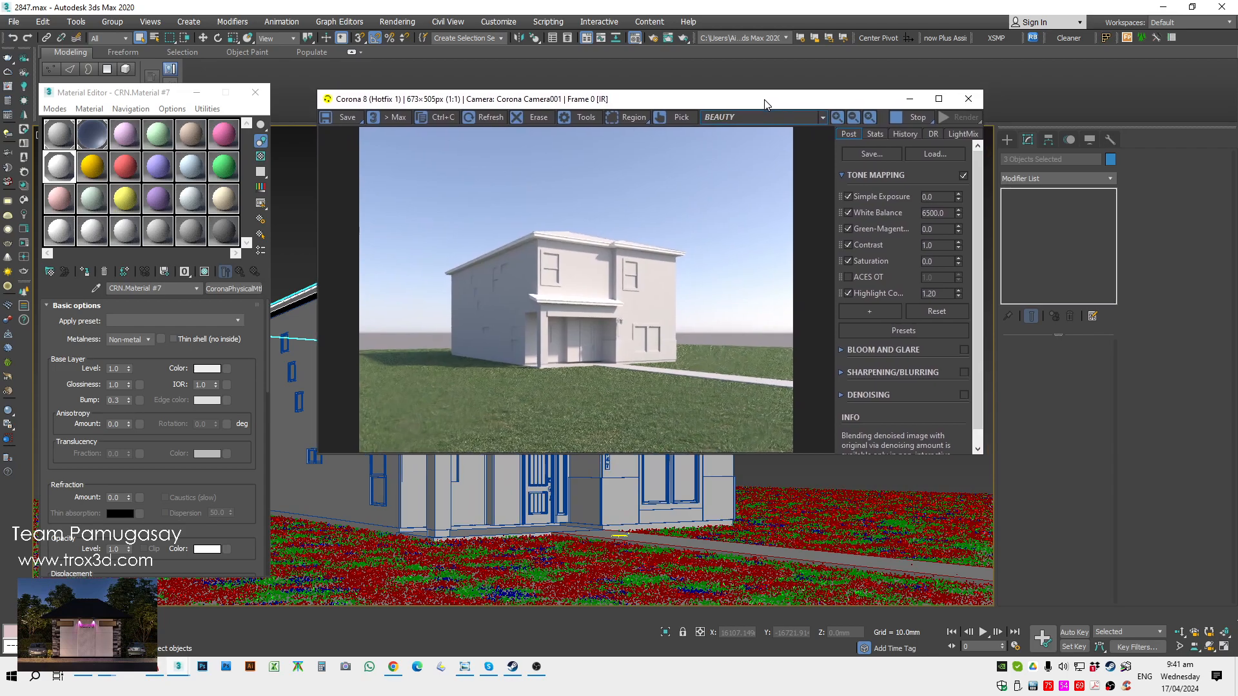
Step: Assign the near-white CRN.Material #7 to the front wall section beside the porch, accept its base color, and check the render
{"action": "left_click", "coordinate": [446, 513]}
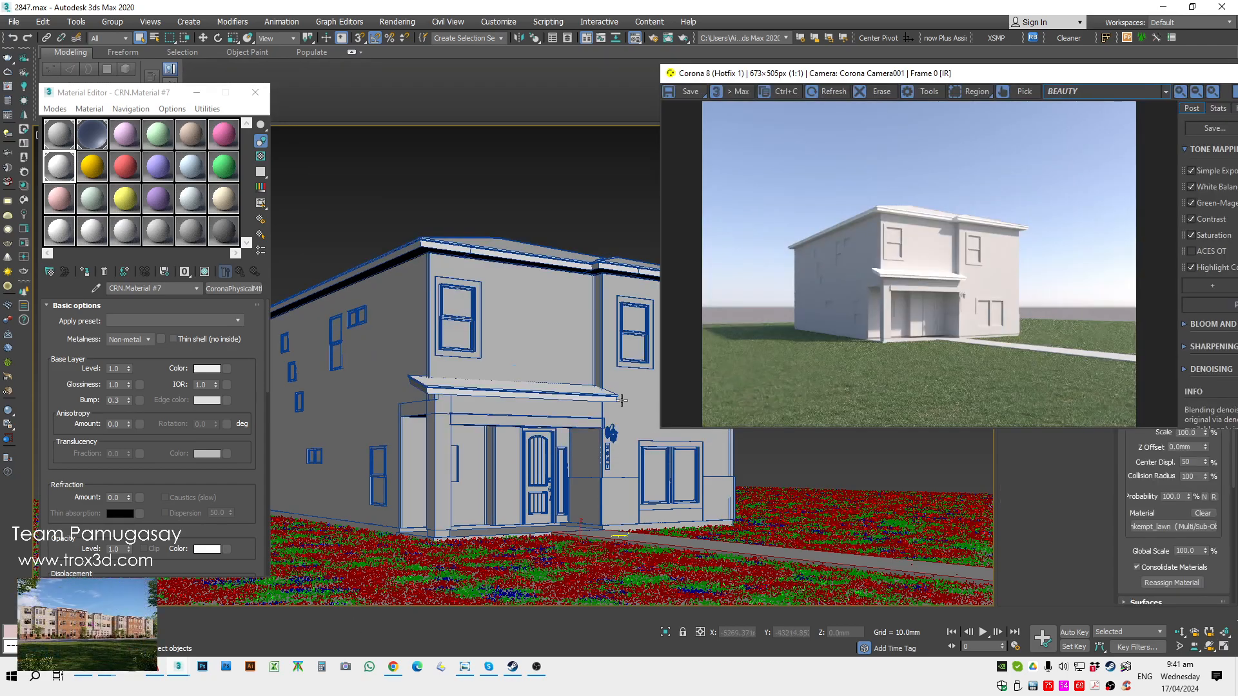
{"action": "left_click", "coordinate": [614, 410]}
{"action": "left_click", "coordinate": [588, 440], "text": "ctrl"}
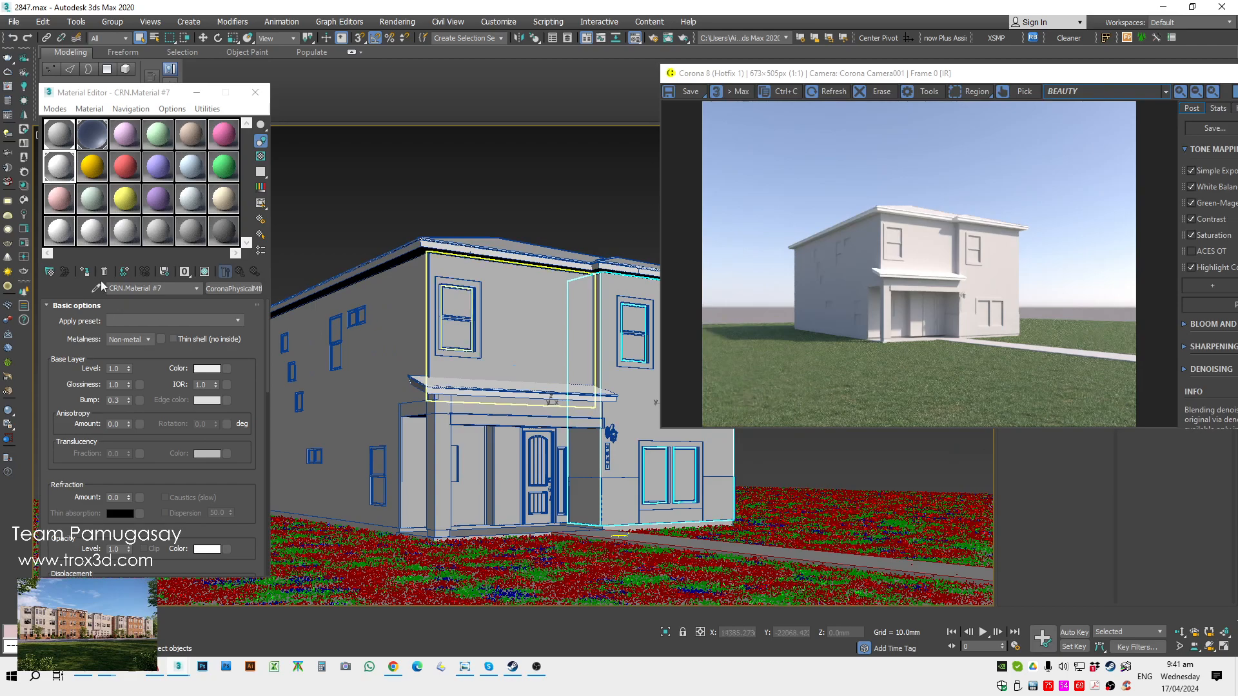
{"action": "left_click", "coordinate": [84, 271]}
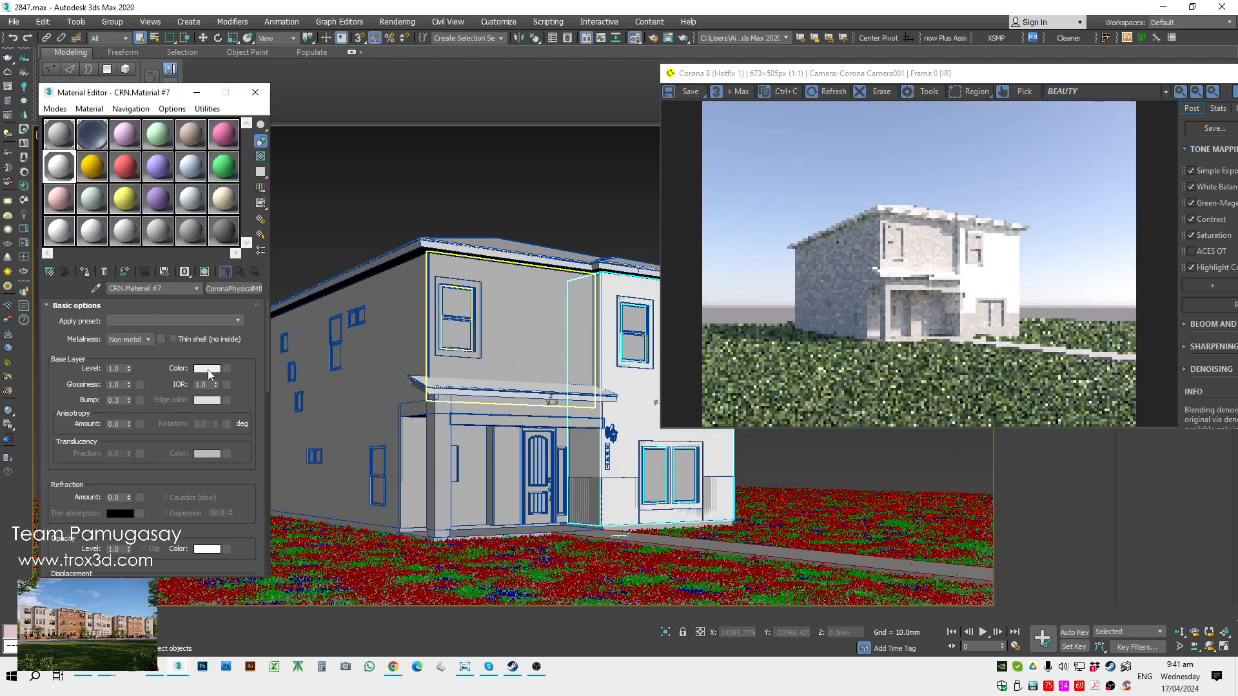
{"action": "left_click", "coordinate": [209, 369]}
{"action": "left_click", "coordinate": [478, 199]}
{"action": "left_click_drag", "start_coordinate": [720, 74], "coordinate": [223, 68]}
{"action": "scroll", "coordinate": [478, 288], "scroll_direction": "up", "scroll_amount": 1}
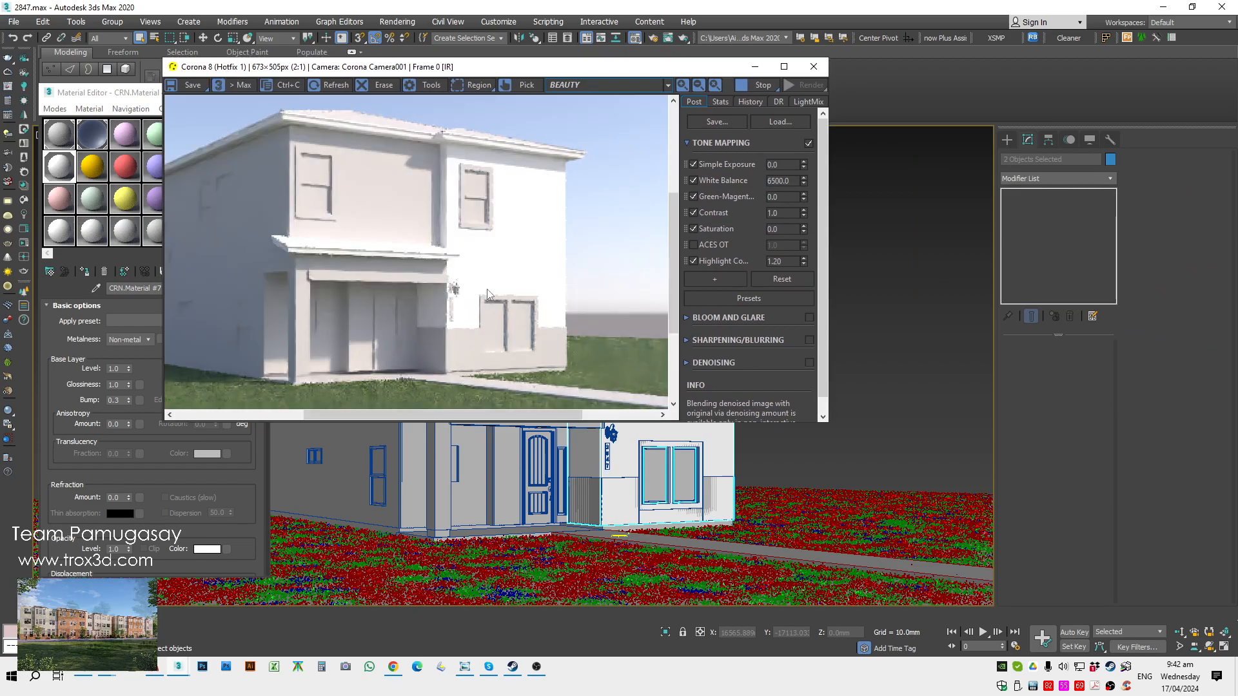
{"action": "scroll", "coordinate": [487, 294], "scroll_direction": "down", "scroll_amount": 1}
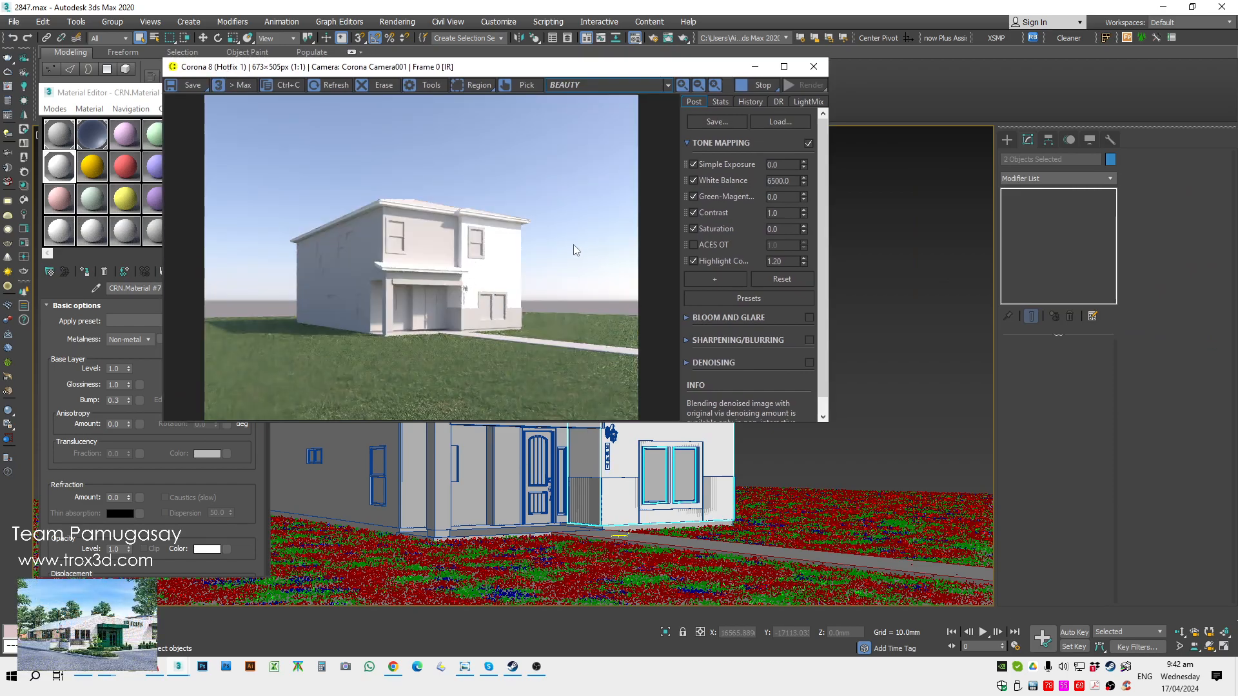
Step: Set the tone mapping's highlight compression to 1.5 and inspect the walls in the interactive render
{"action": "left_click_drag", "start_coordinate": [780, 262], "coordinate": [692, 266]}
{"action": "type", "text": "1.5"}
{"action": "key", "text": "Return"}
{"action": "scroll", "coordinate": [489, 283], "scroll_direction": "up", "scroll_amount": 1}
{"action": "scroll", "coordinate": [490, 282], "scroll_direction": "down", "scroll_amount": 1}
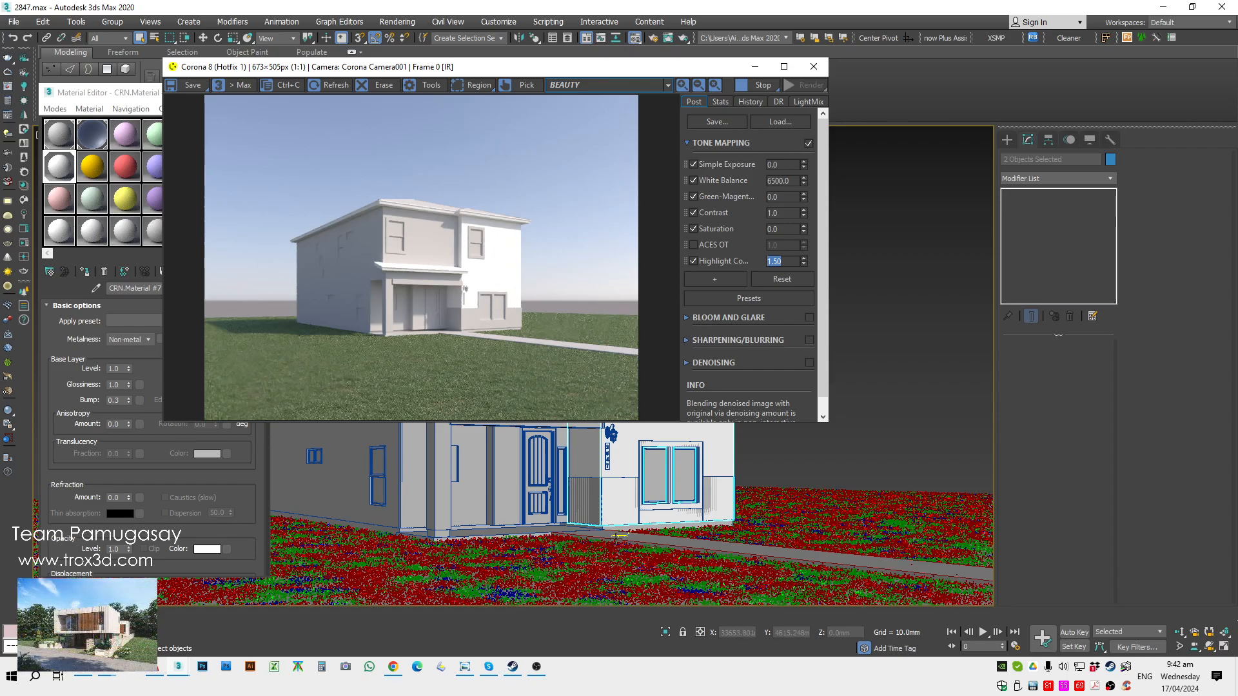
{"action": "left_click_drag", "start_coordinate": [671, 73], "coordinate": [756, 102]}
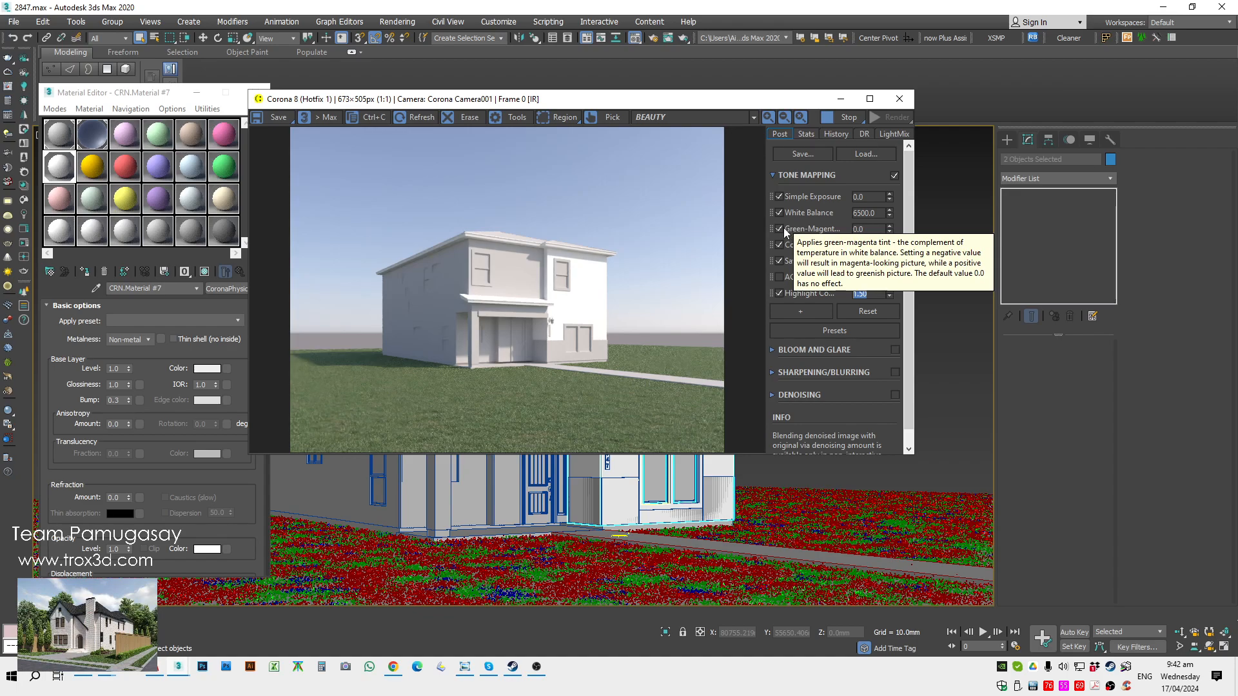
{"action": "scroll", "coordinate": [512, 287], "scroll_direction": "up", "scroll_amount": 3}
{"action": "scroll", "coordinate": [511, 287], "scroll_direction": "down", "scroll_amount": 3}
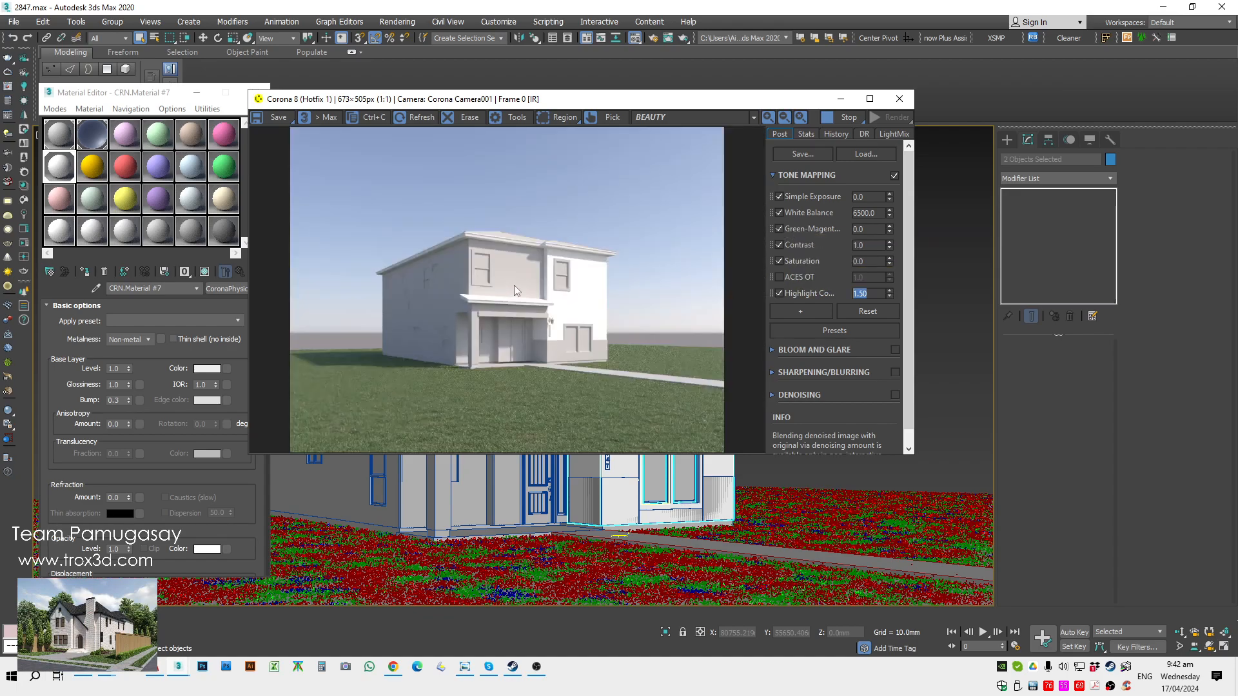
{"action": "left_click_drag", "start_coordinate": [715, 107], "coordinate": [905, 66]}
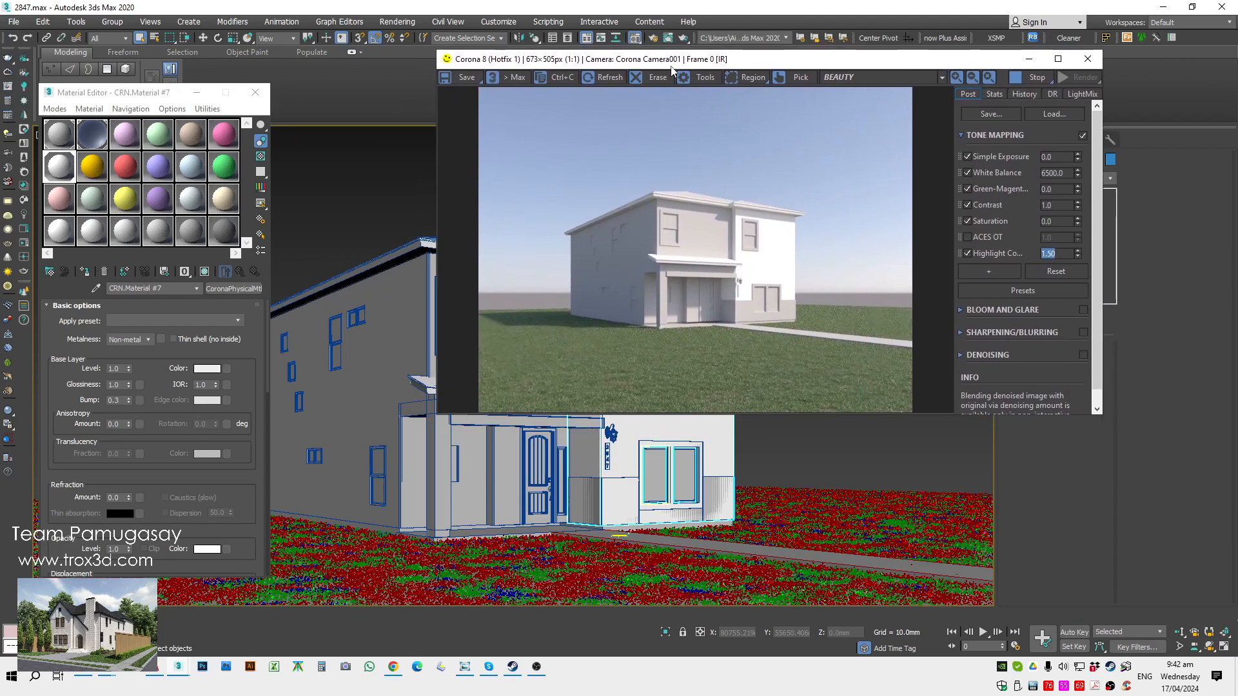
Step: Move the Corona Sun slightly sideways in the top view to change the light angle on the house
{"action": "left_click_drag", "start_coordinate": [671, 67], "coordinate": [740, 64]}
{"action": "key", "text": "t"}
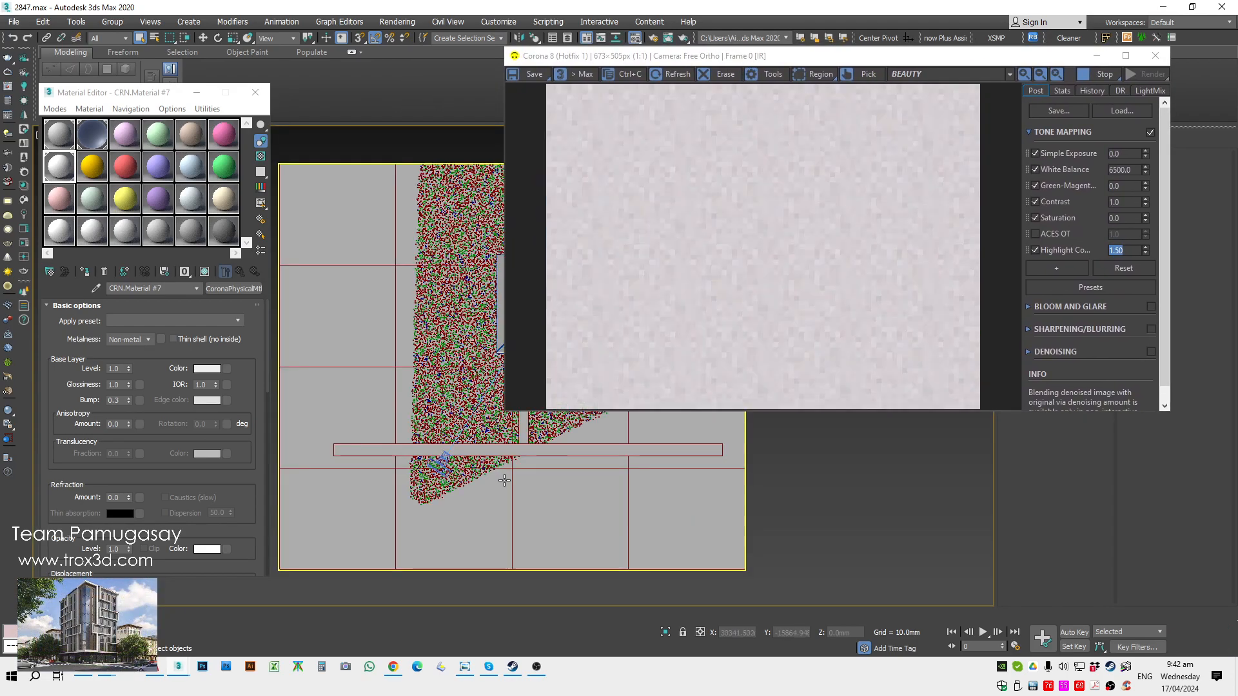
{"action": "scroll", "coordinate": [504, 481], "scroll_direction": "up", "scroll_amount": 6}
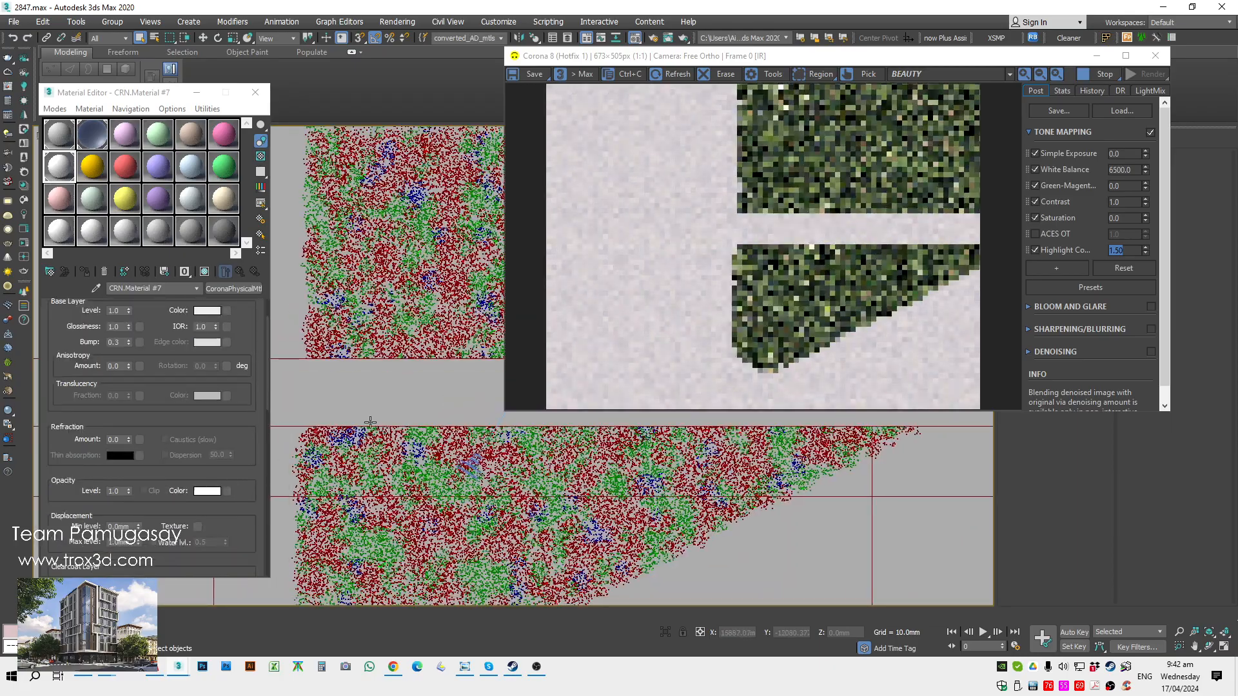
{"action": "scroll", "coordinate": [299, 517], "scroll_direction": "down", "scroll_amount": 6}
{"action": "scroll", "coordinate": [389, 561], "scroll_direction": "up", "scroll_amount": 5}
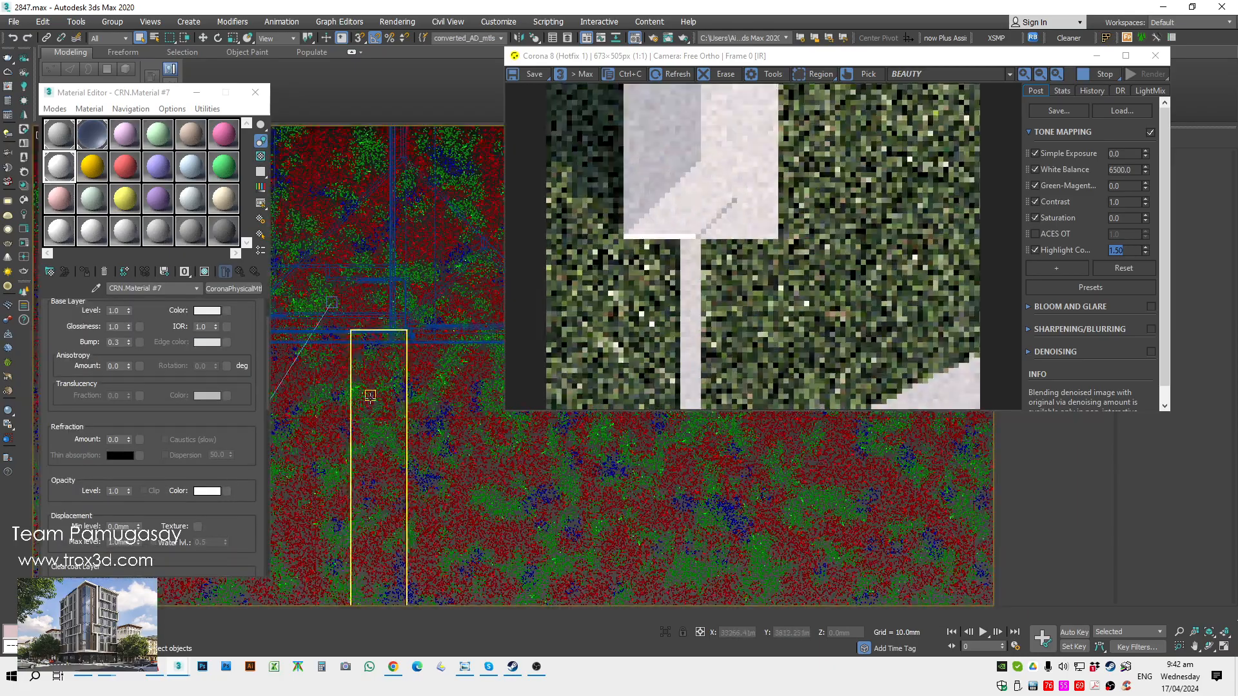
{"action": "left_click", "coordinate": [381, 403]}
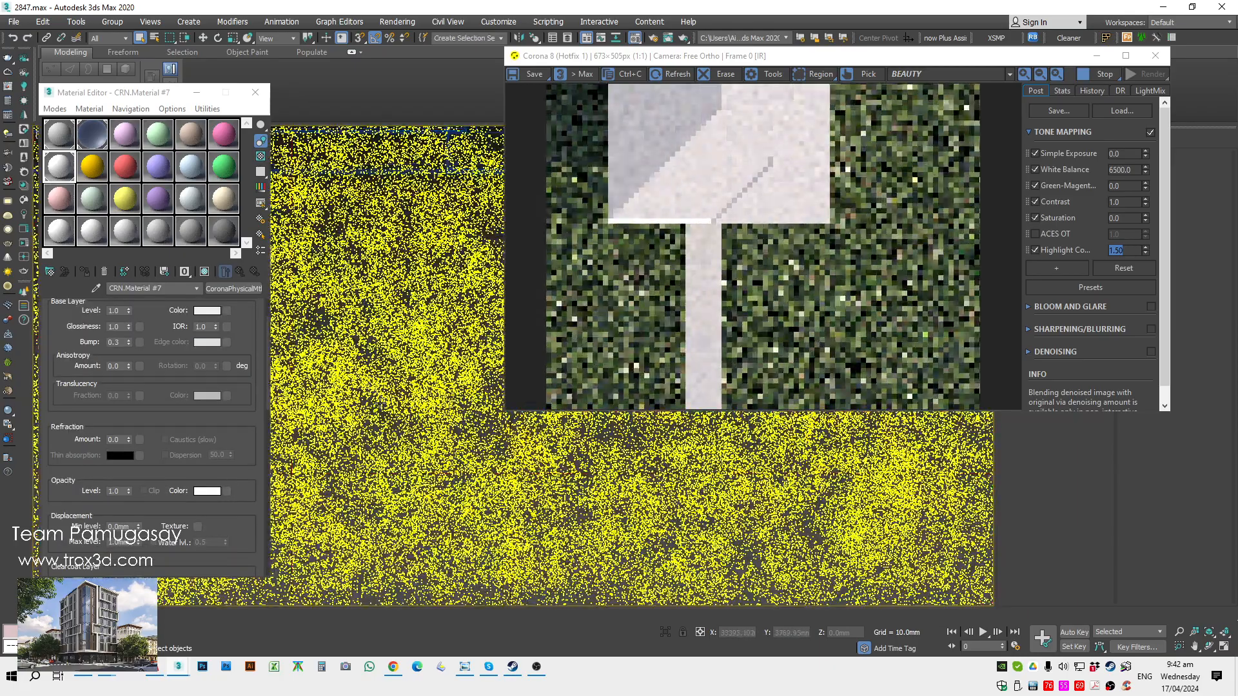
{"action": "scroll", "coordinate": [383, 402], "scroll_direction": "up", "scroll_amount": 1}
{"action": "scroll", "coordinate": [386, 403], "scroll_direction": "up", "scroll_amount": 5}
{"action": "left_click", "coordinate": [360, 408]}
{"action": "key", "text": "w"}
{"action": "left_click_drag", "start_coordinate": [360, 406], "coordinate": [349, 406]}
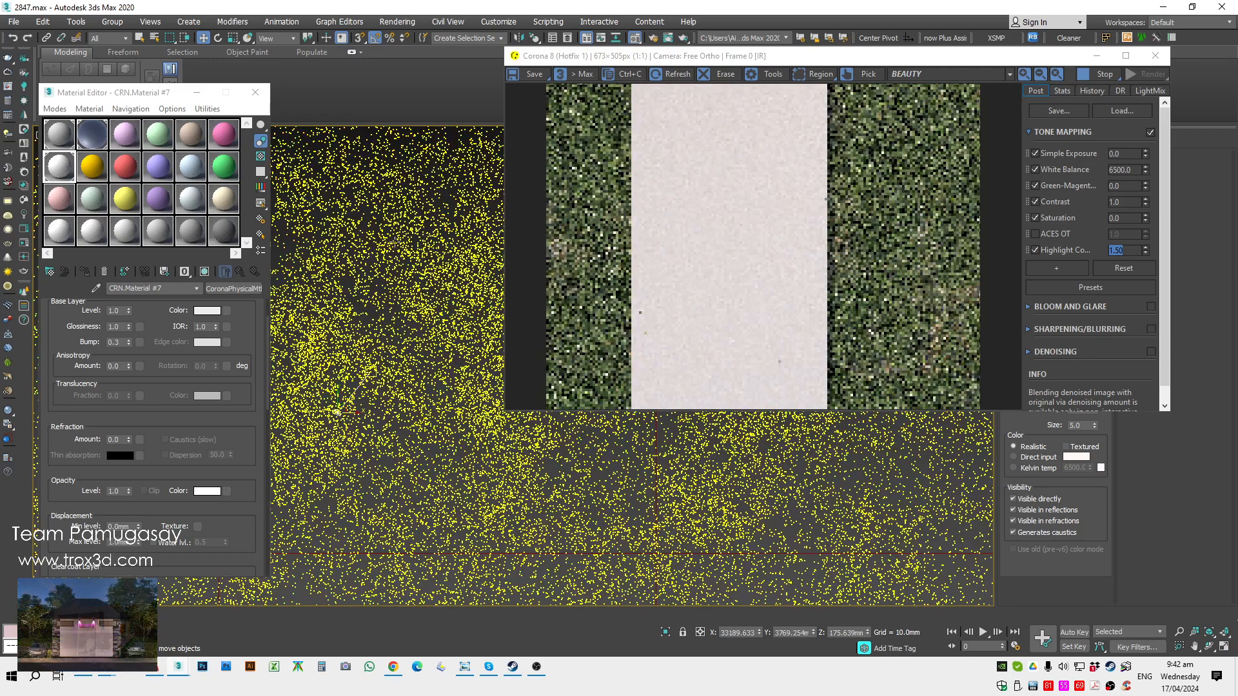
Step: Return to the Corona camera view and examine the house walls in the interactive render under the new sun angle
{"action": "left_click", "coordinate": [374, 370]}
{"action": "scroll", "coordinate": [400, 392], "scroll_direction": "down", "scroll_amount": 3}
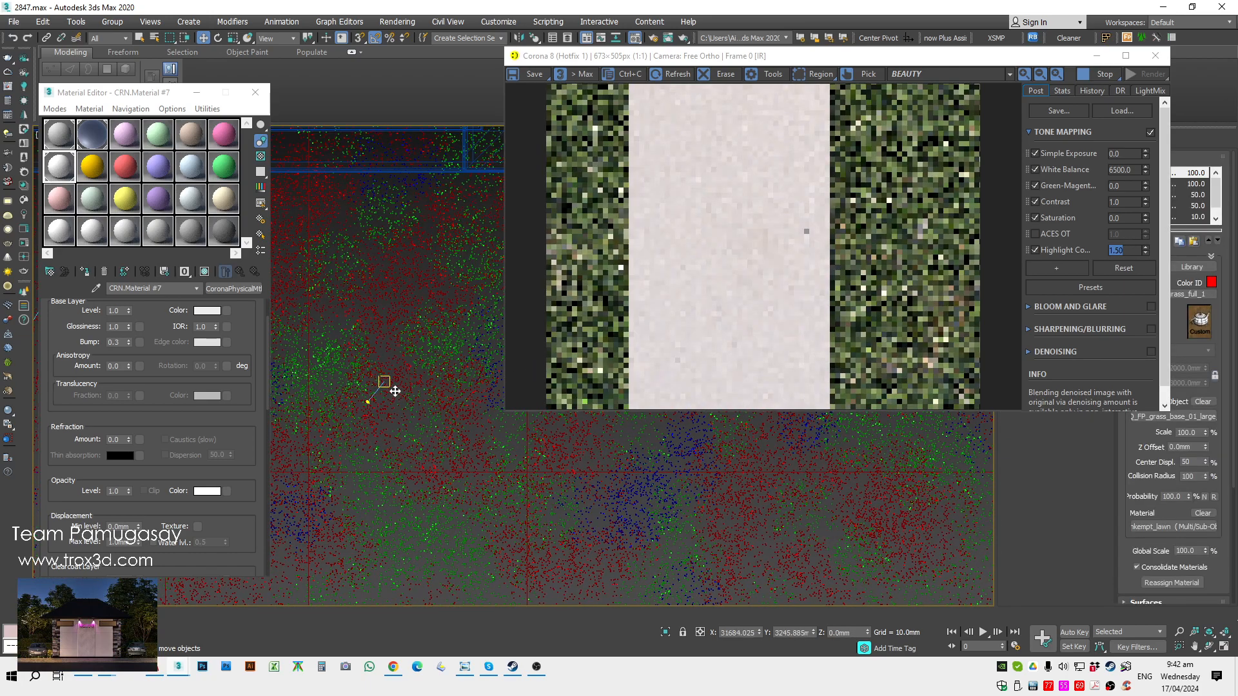
{"action": "scroll", "coordinate": [380, 385], "scroll_direction": "down", "scroll_amount": 3}
{"action": "key", "text": "c"}
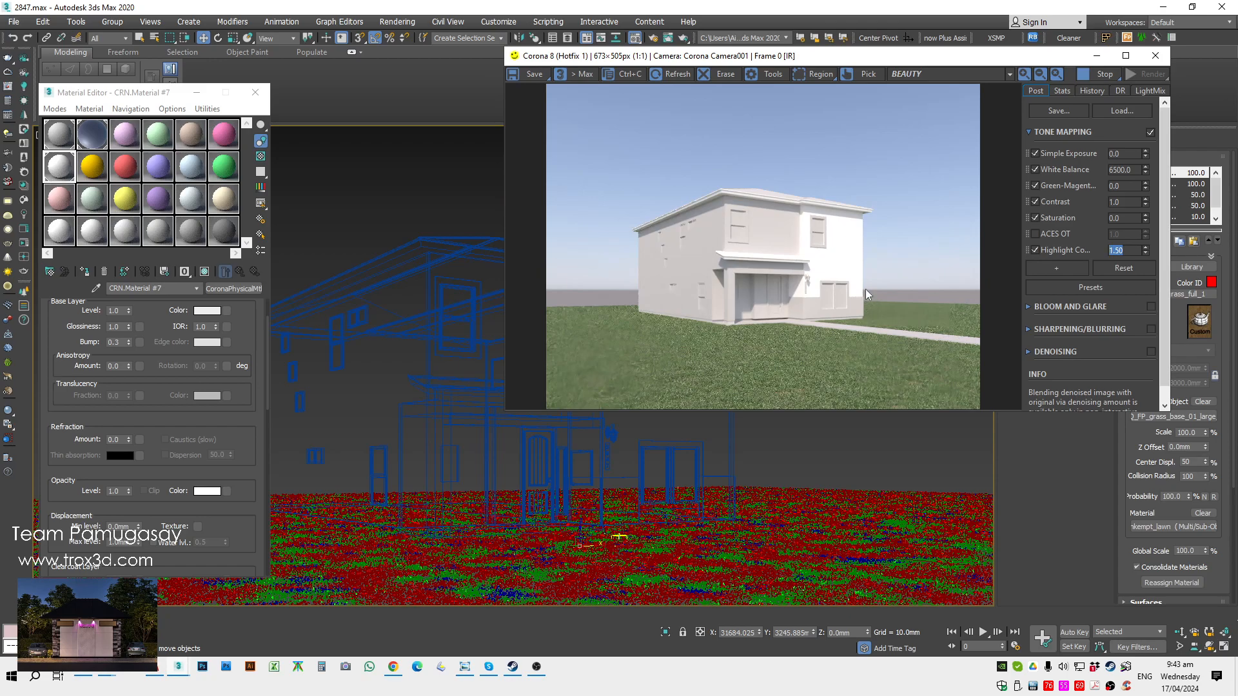
{"action": "scroll", "coordinate": [787, 308], "scroll_direction": "up", "scroll_amount": 1}
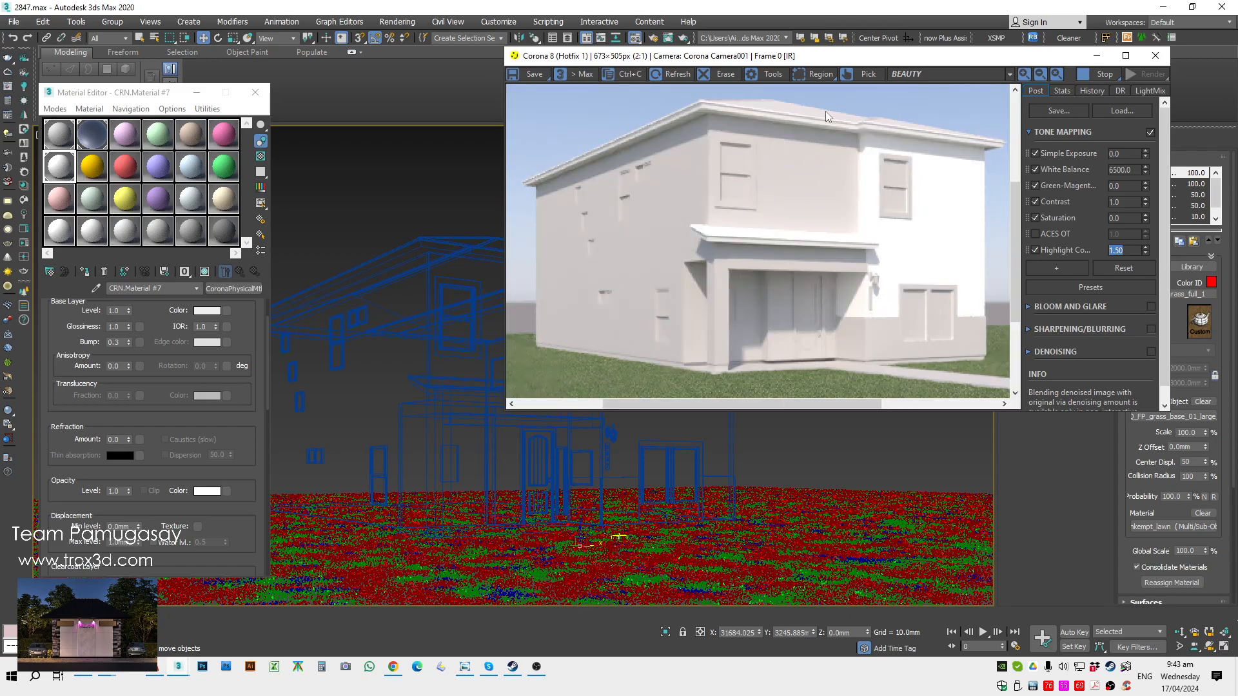
{"action": "left_click_drag", "start_coordinate": [766, 65], "coordinate": [546, 92]}
{"action": "scroll", "coordinate": [500, 288], "scroll_direction": "down", "scroll_amount": 1}
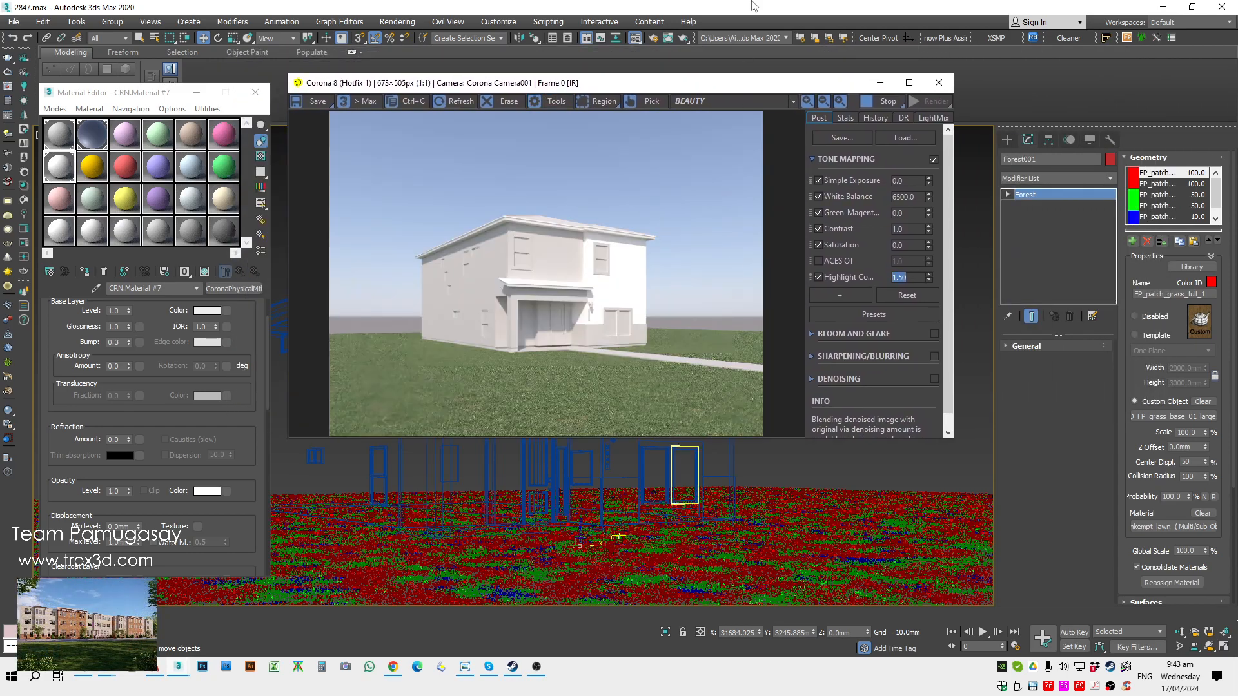
{"action": "key", "text": "h"}
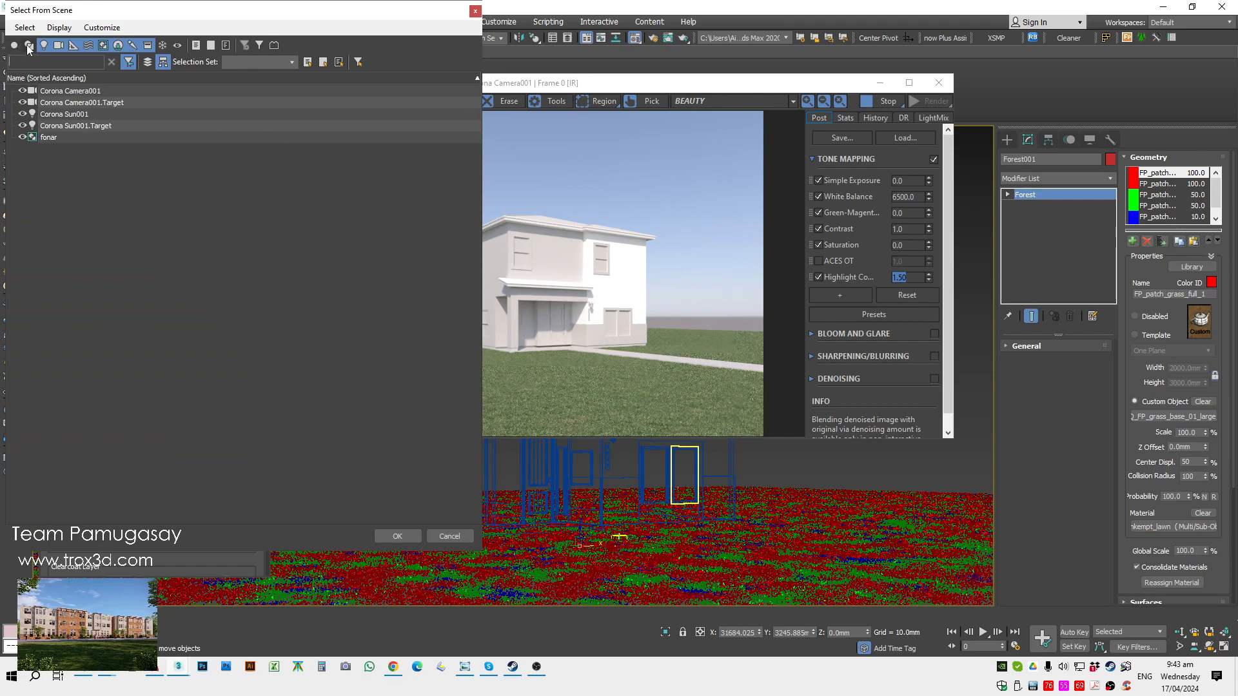
{"action": "left_click_drag", "start_coordinate": [47, 13], "coordinate": [209, 56]}
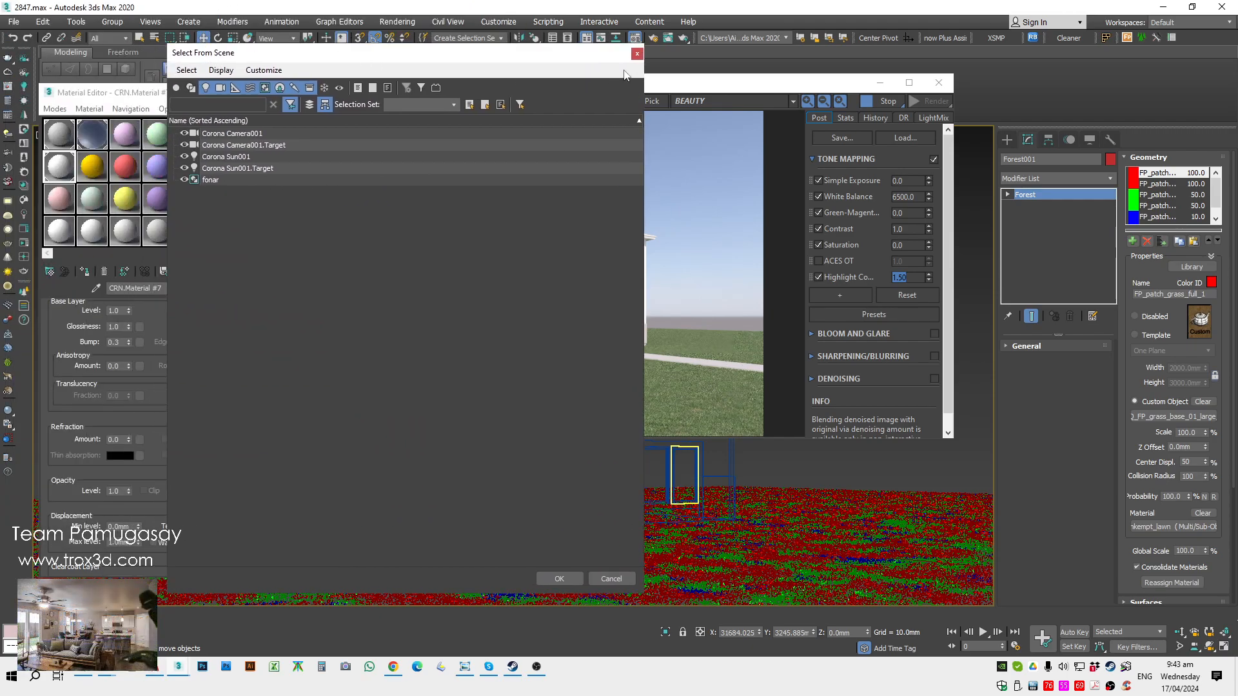
{"action": "left_click", "coordinate": [637, 53]}
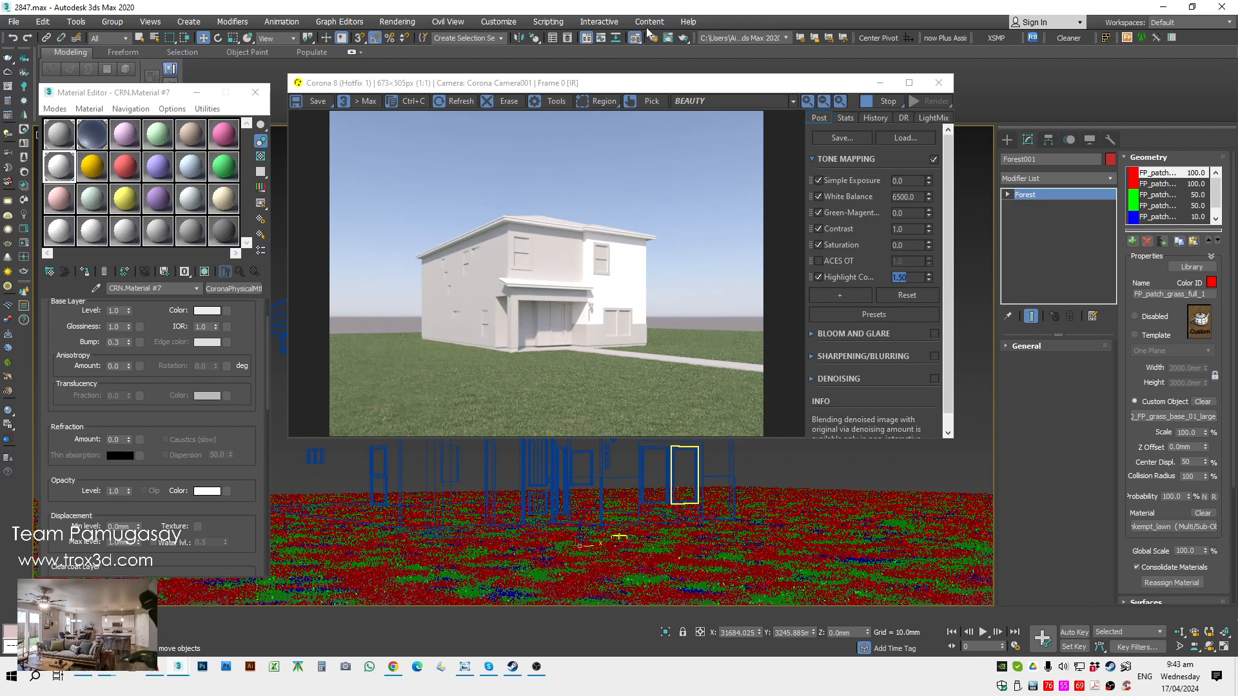
Step: Show the docked scene object list without geometry and shapes, and select Corona Sun001 to display its intensity setting
{"action": "left_click", "coordinate": [554, 39]}
{"action": "left_click_drag", "start_coordinate": [158, 98], "coordinate": [819, 128]}
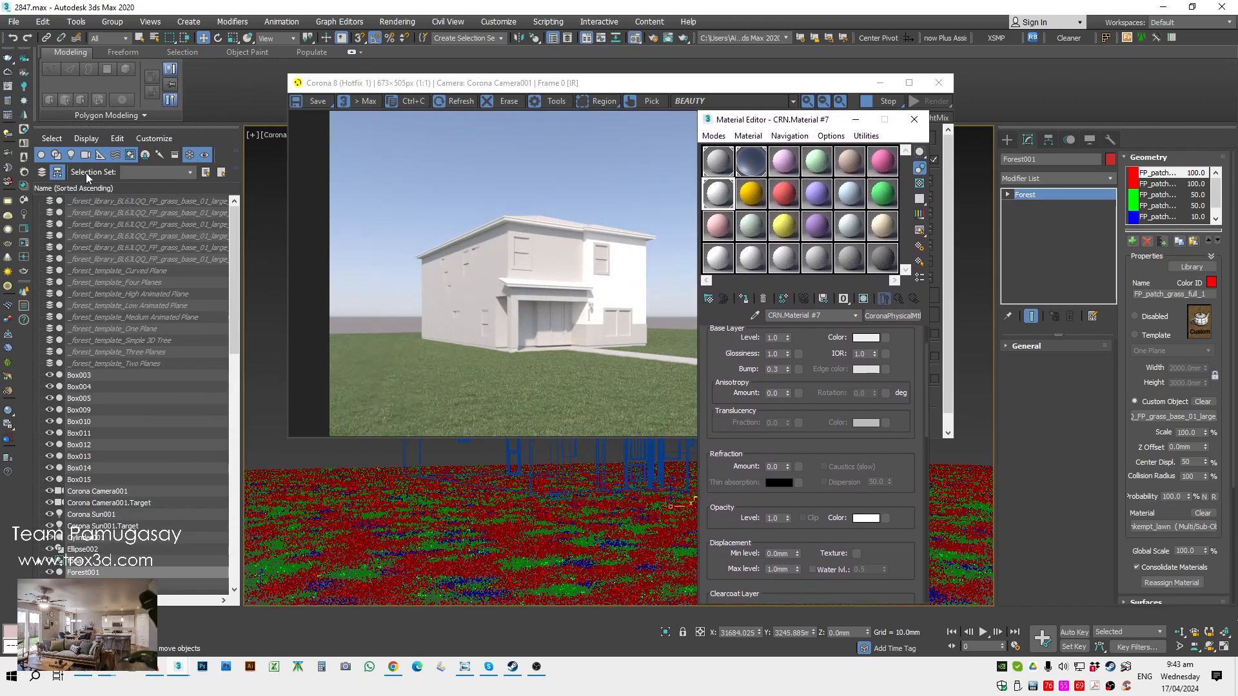
{"action": "left_click", "coordinate": [54, 156]}
{"action": "left_click", "coordinate": [85, 226]}
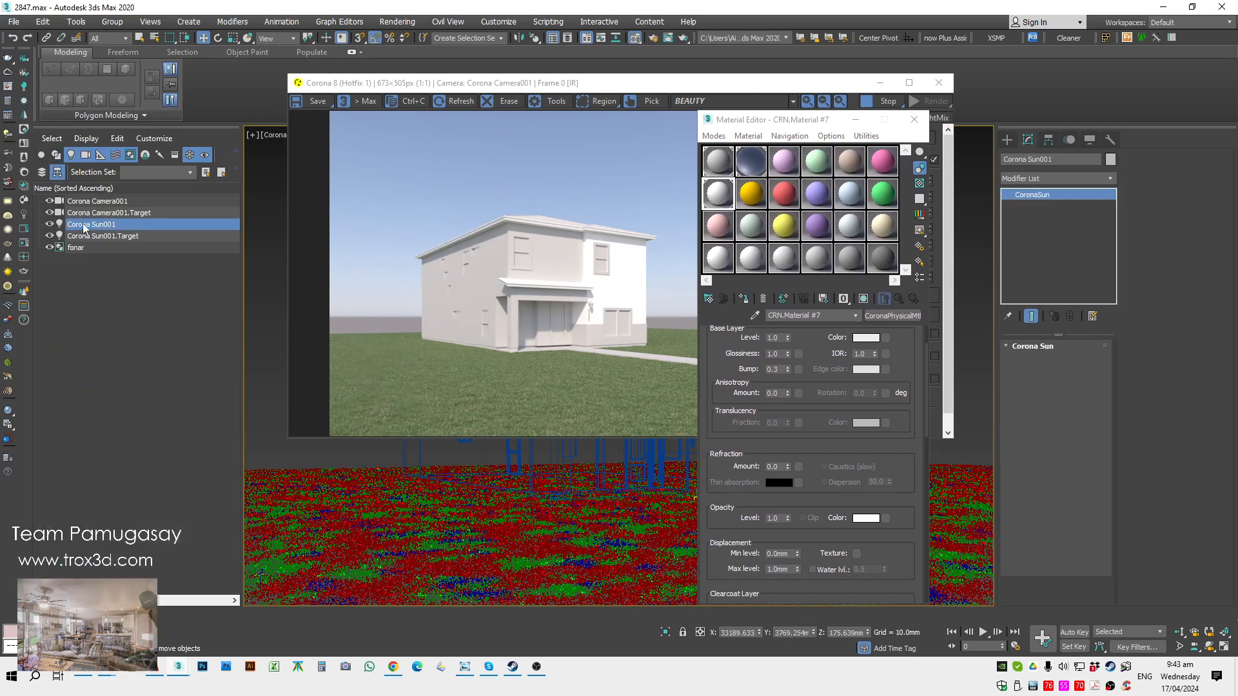
{"action": "left_click_drag", "start_coordinate": [832, 124], "coordinate": [364, 99]}
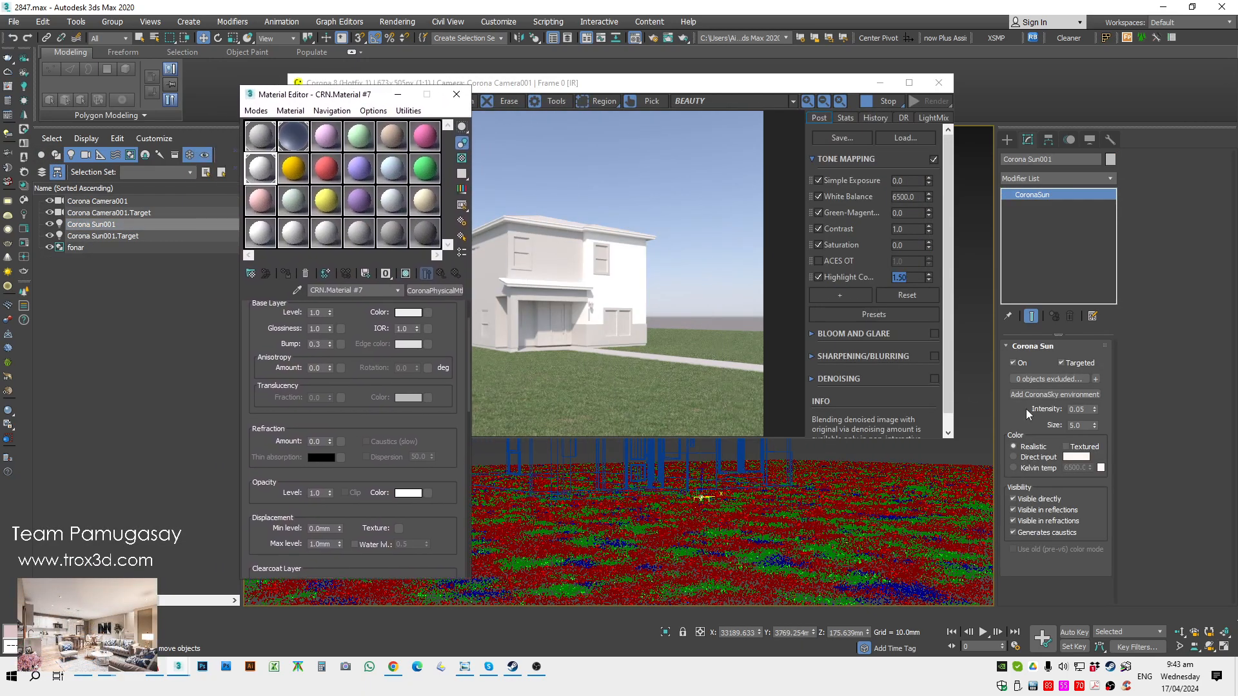
{"action": "left_click", "coordinate": [1082, 409]}
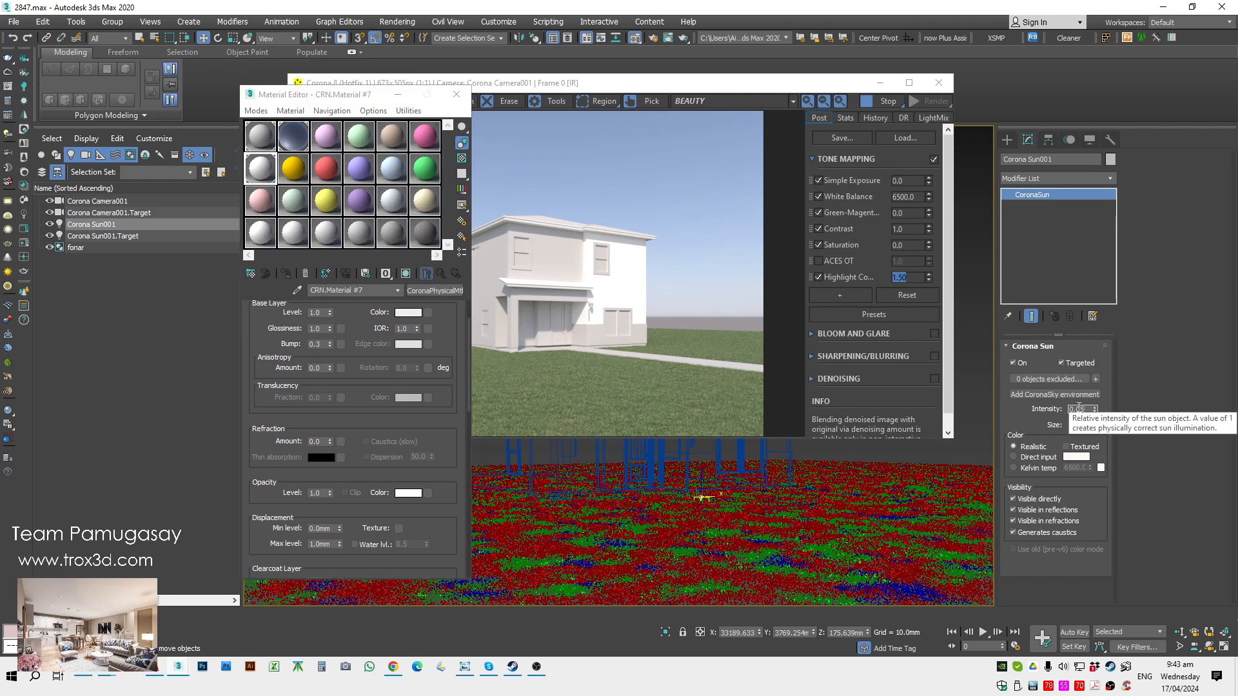
Step: Set the tone mapping's highlight compression to 1.2
{"action": "left_click_drag", "start_coordinate": [897, 277], "coordinate": [948, 280]}
{"action": "type", "text": "20"}
{"action": "key", "text": "Return"}
Step: Try a Corona Sun intensity of 0.03, reduce it to 0.02, and inspect the house in the interactive render
{"action": "left_click_drag", "start_coordinate": [1080, 410], "coordinate": [1113, 413]}
{"action": "type", "text": "3"}
{"action": "key", "text": "Return"}
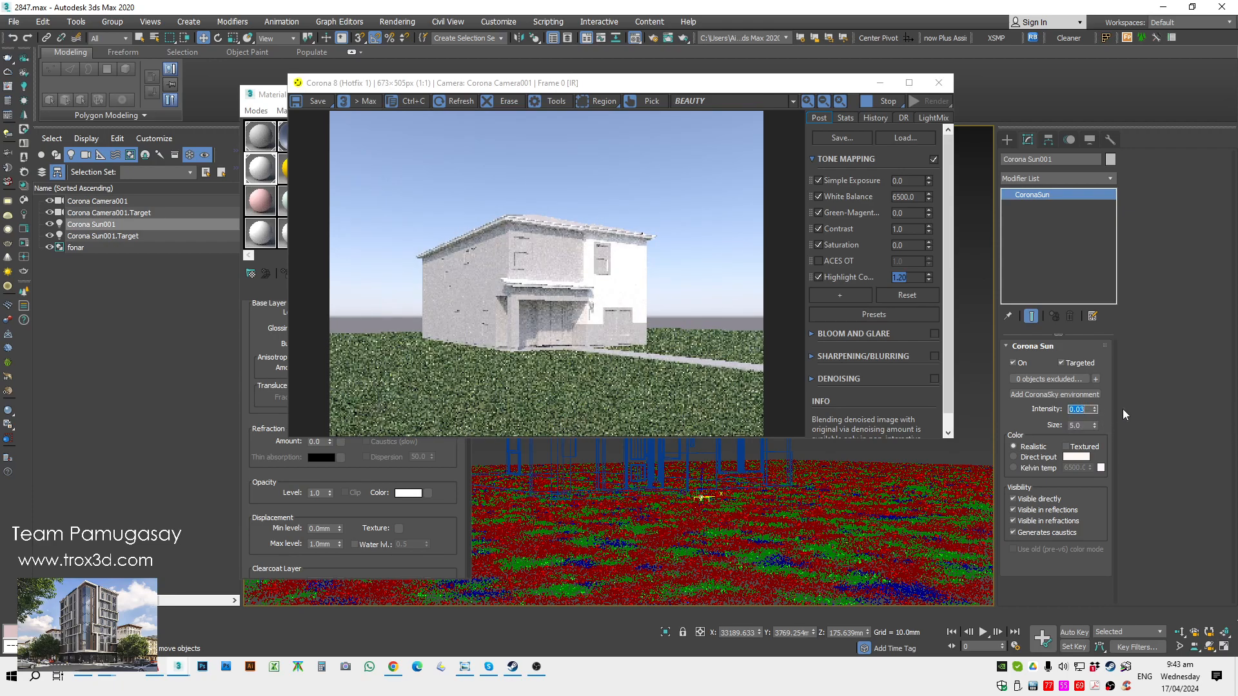
{"action": "left_click_drag", "start_coordinate": [1080, 410], "coordinate": [1174, 417]}
{"action": "type", "text": "2"}
{"action": "key", "text": "Return"}
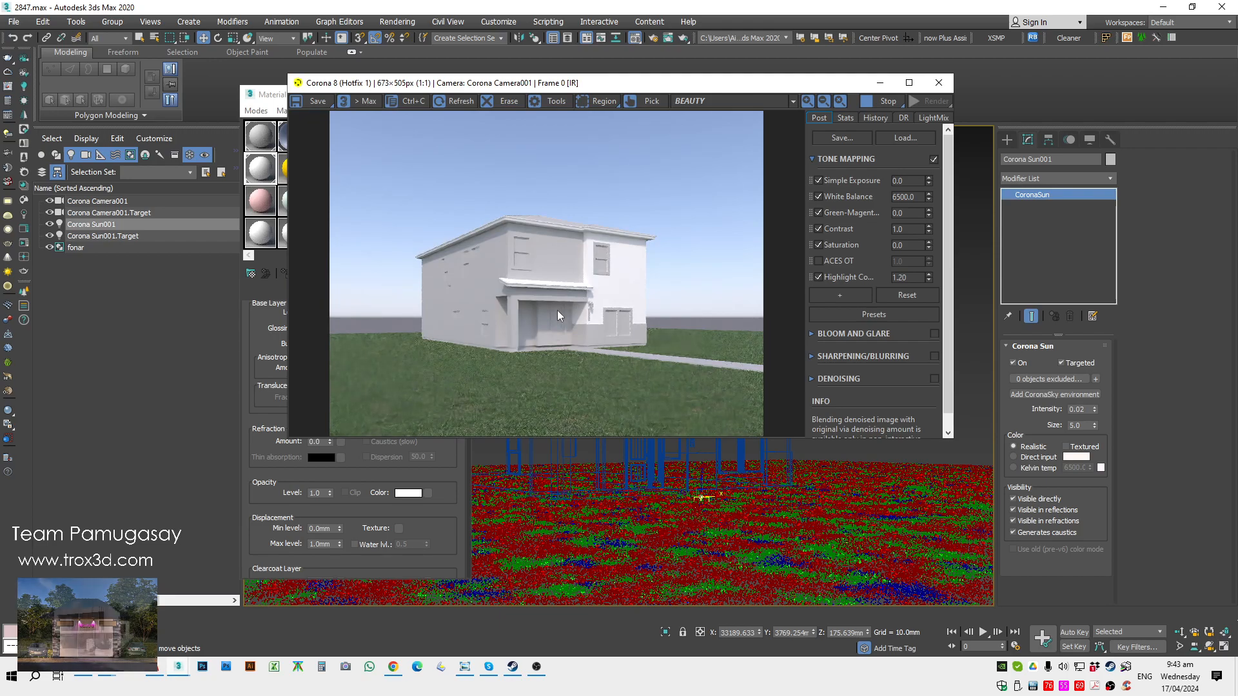
{"action": "scroll", "coordinate": [557, 311], "scroll_direction": "up", "scroll_amount": 1}
{"action": "scroll", "coordinate": [558, 308], "scroll_direction": "down", "scroll_amount": 1}
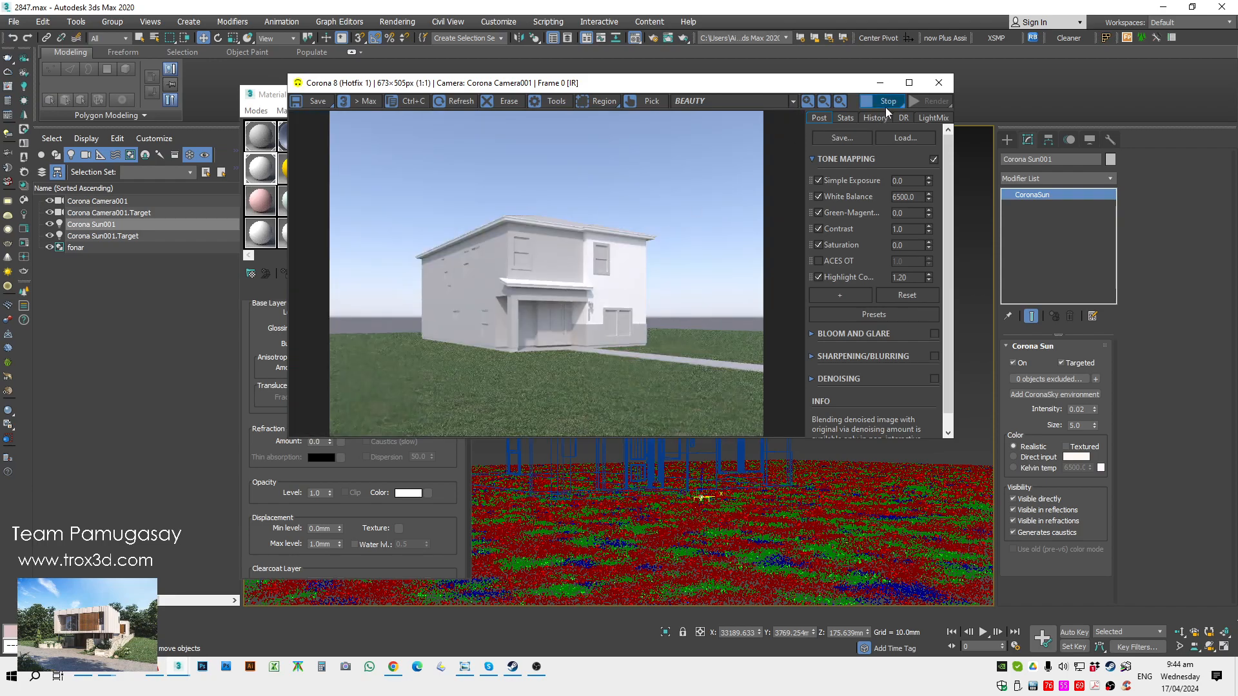
Step: Close the interactive render and the Material Editor, and show the sun area in the wireframe top view
{"action": "left_click", "coordinate": [938, 83]}
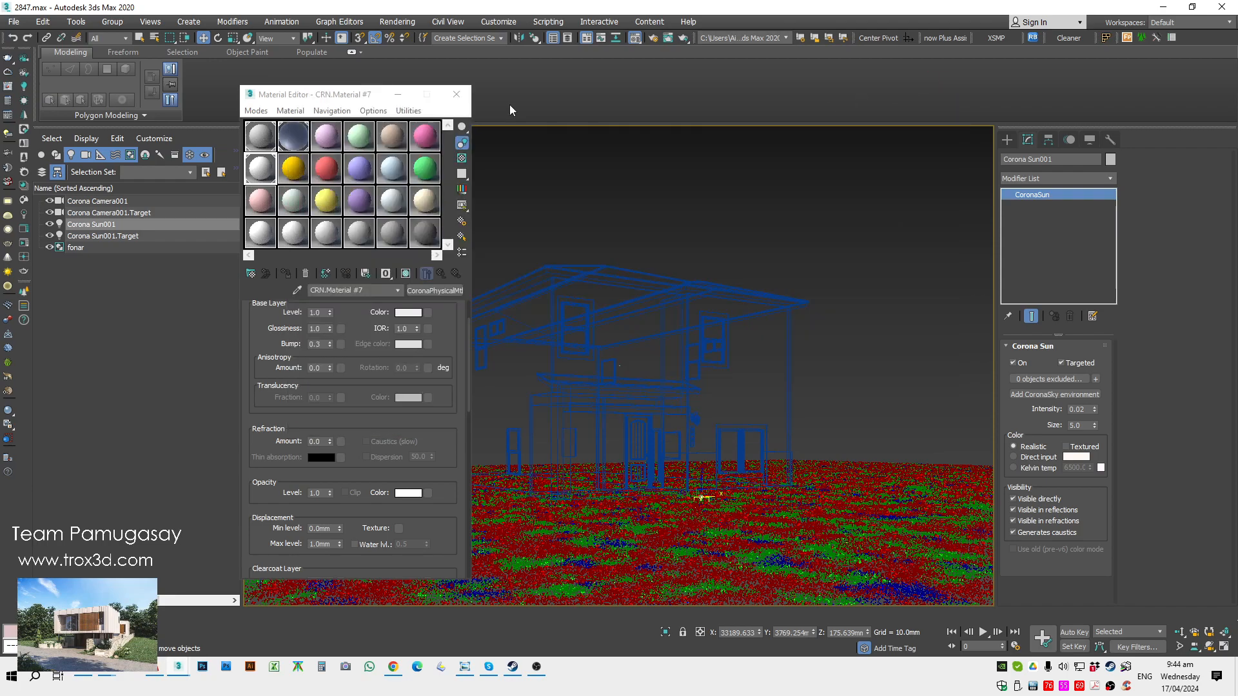
{"action": "left_click", "coordinate": [457, 94]}
{"action": "left_click", "coordinate": [712, 177]}
{"action": "key", "text": "t"}
{"action": "key", "text": "F3"}
{"action": "key", "text": "F3"}
{"action": "scroll", "coordinate": [645, 371], "scroll_direction": "up", "scroll_amount": 6}
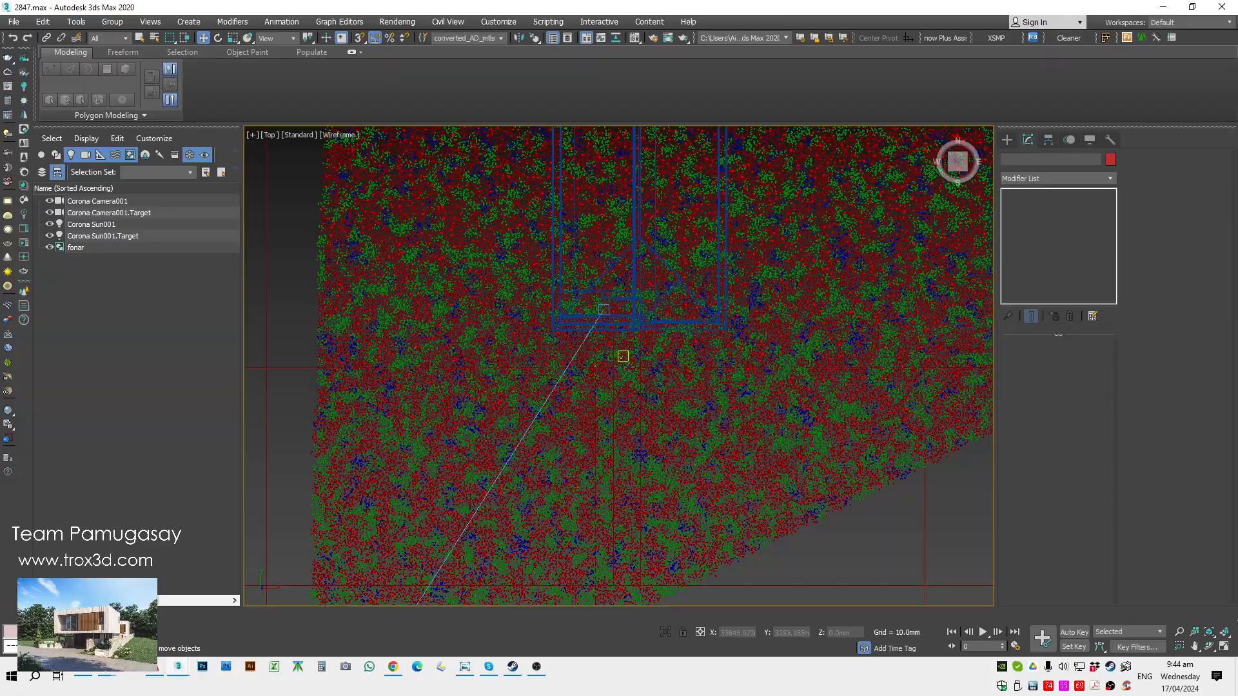
Step: Delete the Corona Sun in the top view and check the list of remaining scene objects for leftover lights
{"action": "left_click", "coordinate": [615, 347]}
{"action": "scroll", "coordinate": [613, 348], "scroll_direction": "up", "scroll_amount": 8}
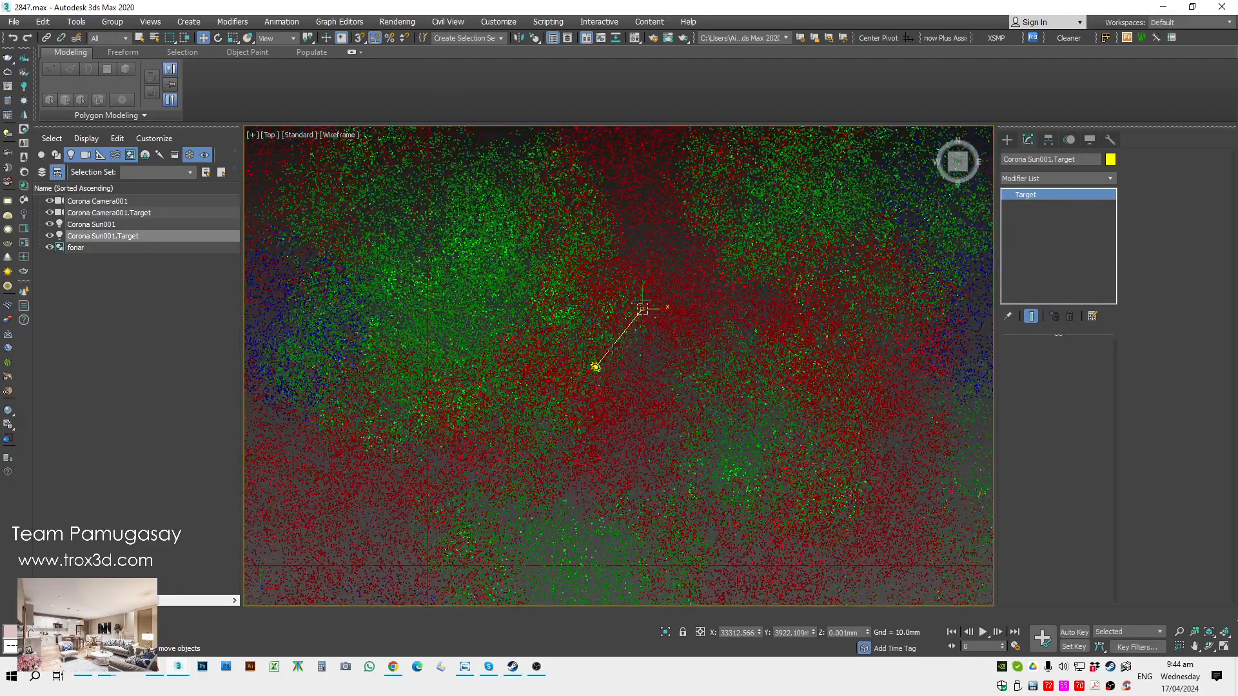
{"action": "left_click", "coordinate": [596, 365]}
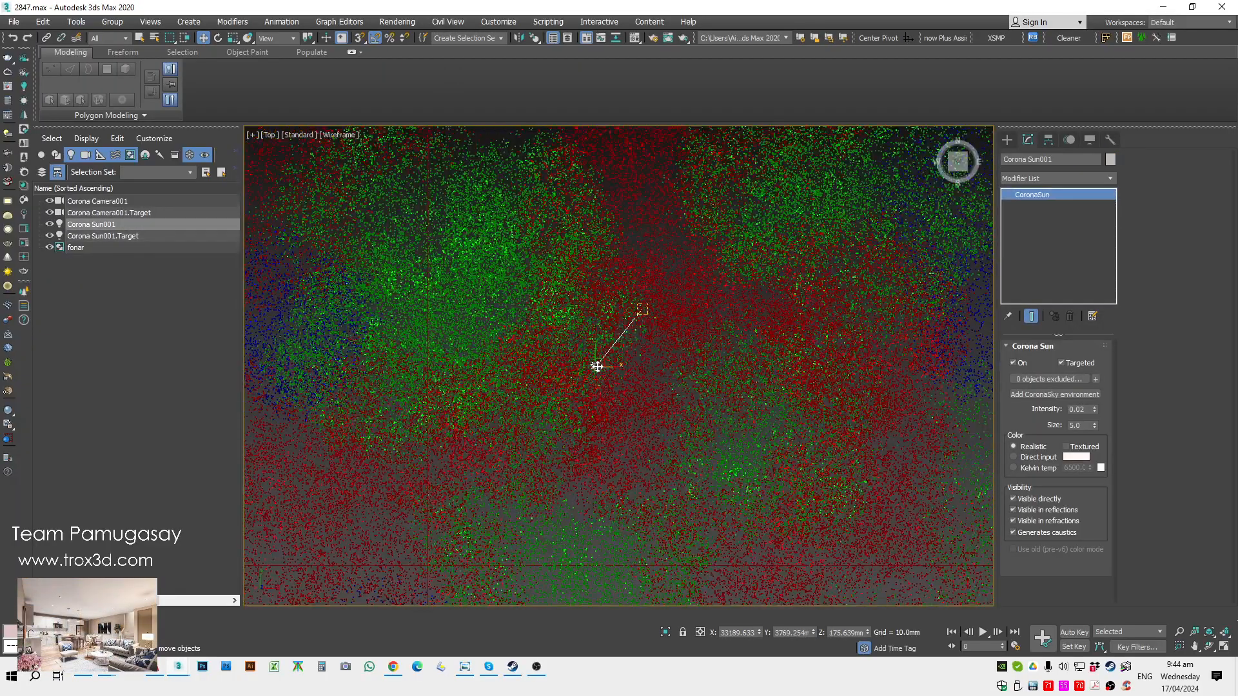
{"action": "key", "text": "Delete"}
{"action": "scroll", "coordinate": [605, 353], "scroll_direction": "down", "scroll_amount": 4}
{"action": "key", "text": "h"}
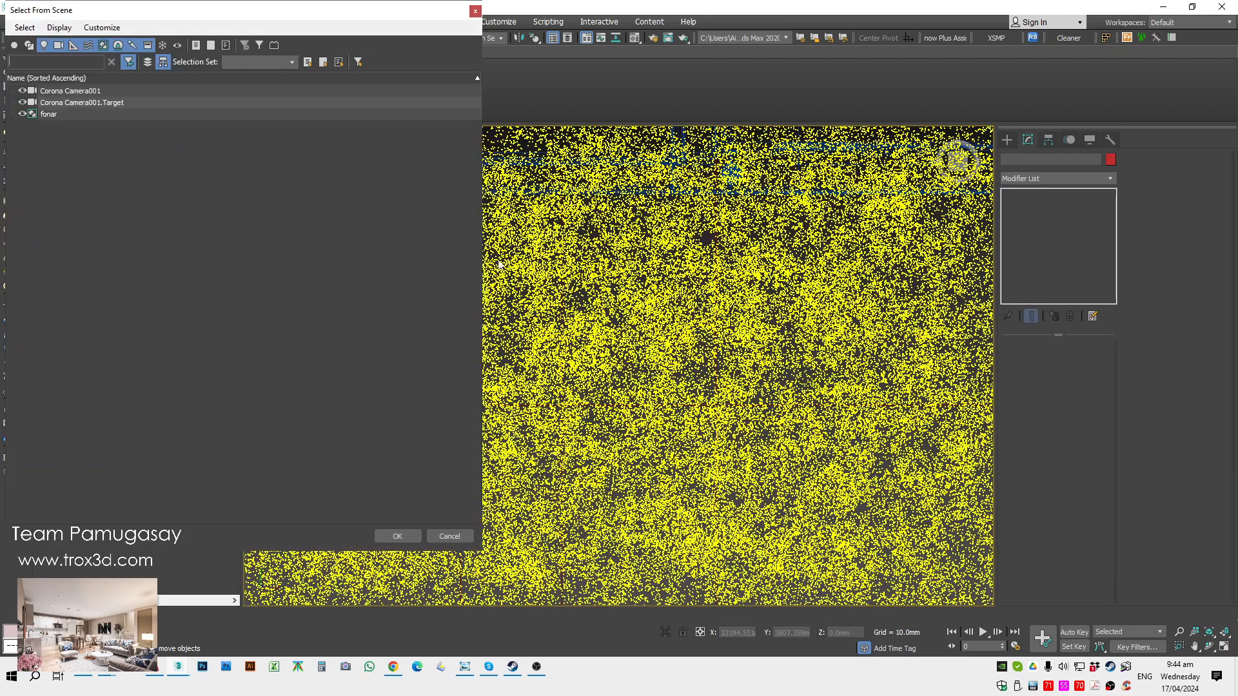
{"action": "left_click", "coordinate": [475, 11]}
Step: Clear the Skylight environment map from the environment settings and return to the Corona camera view
{"action": "key", "text": "8"}
{"action": "right_click", "coordinate": [571, 191]}
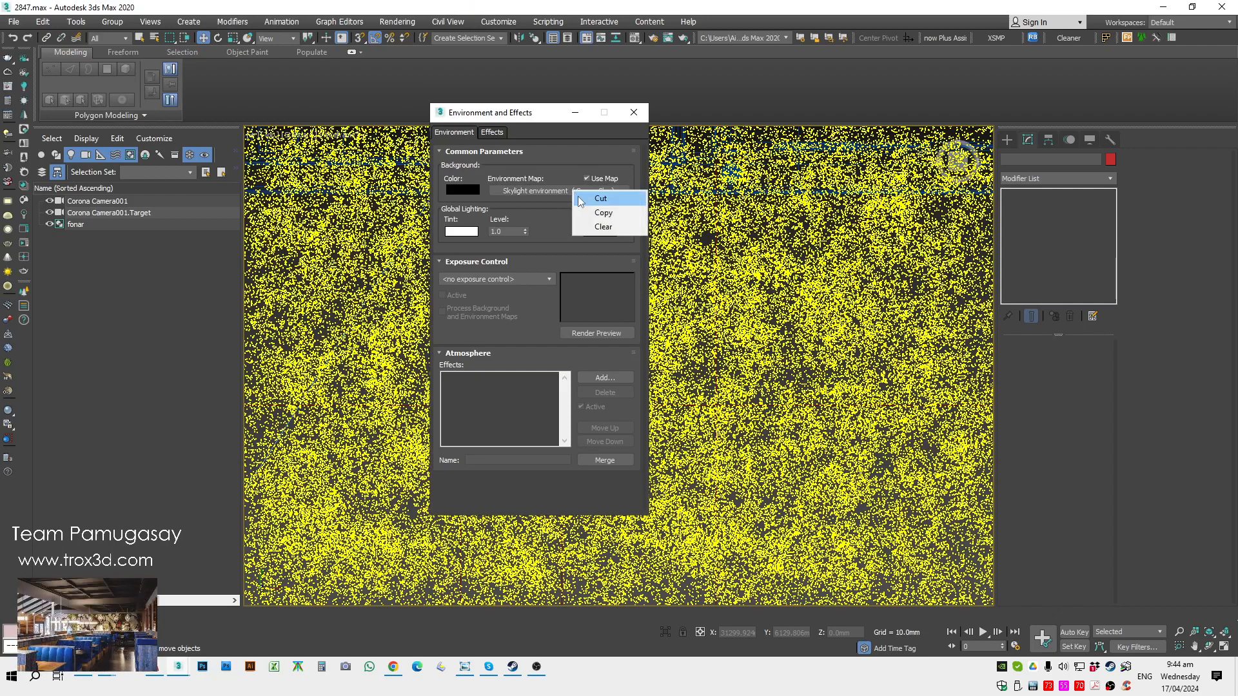
{"action": "left_click", "coordinate": [593, 226]}
{"action": "left_click", "coordinate": [611, 6]}
{"action": "key", "text": "c"}
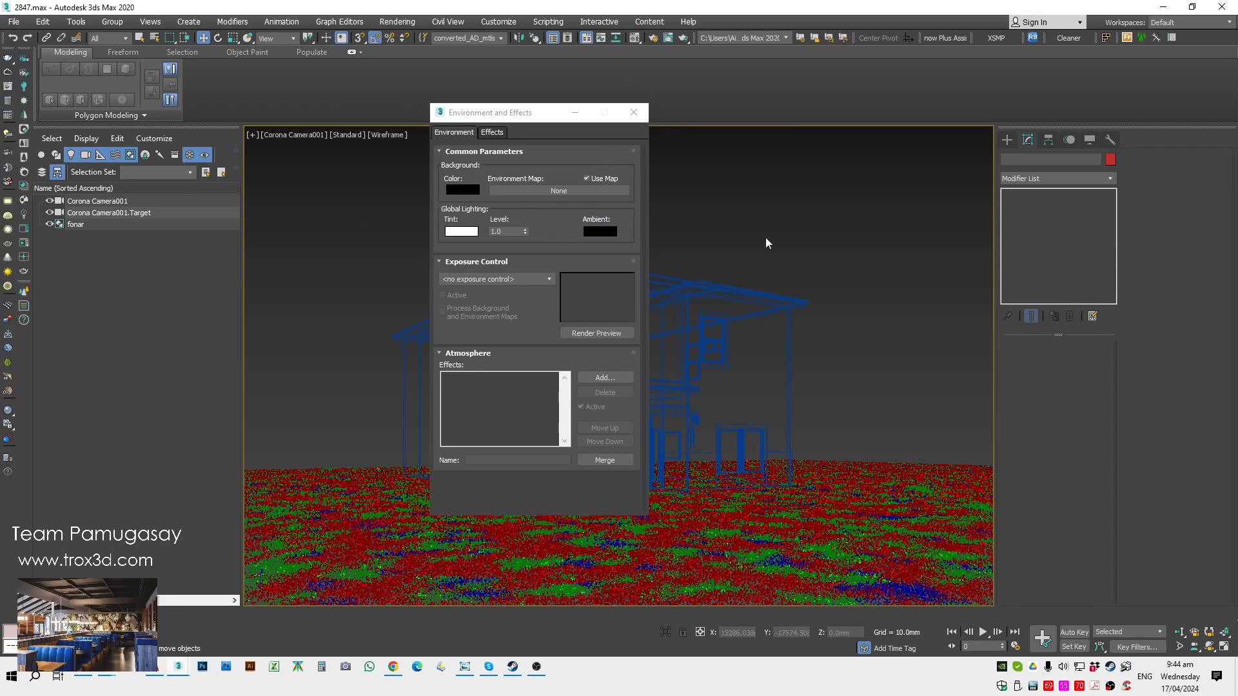
{"action": "left_click", "coordinate": [633, 113]}
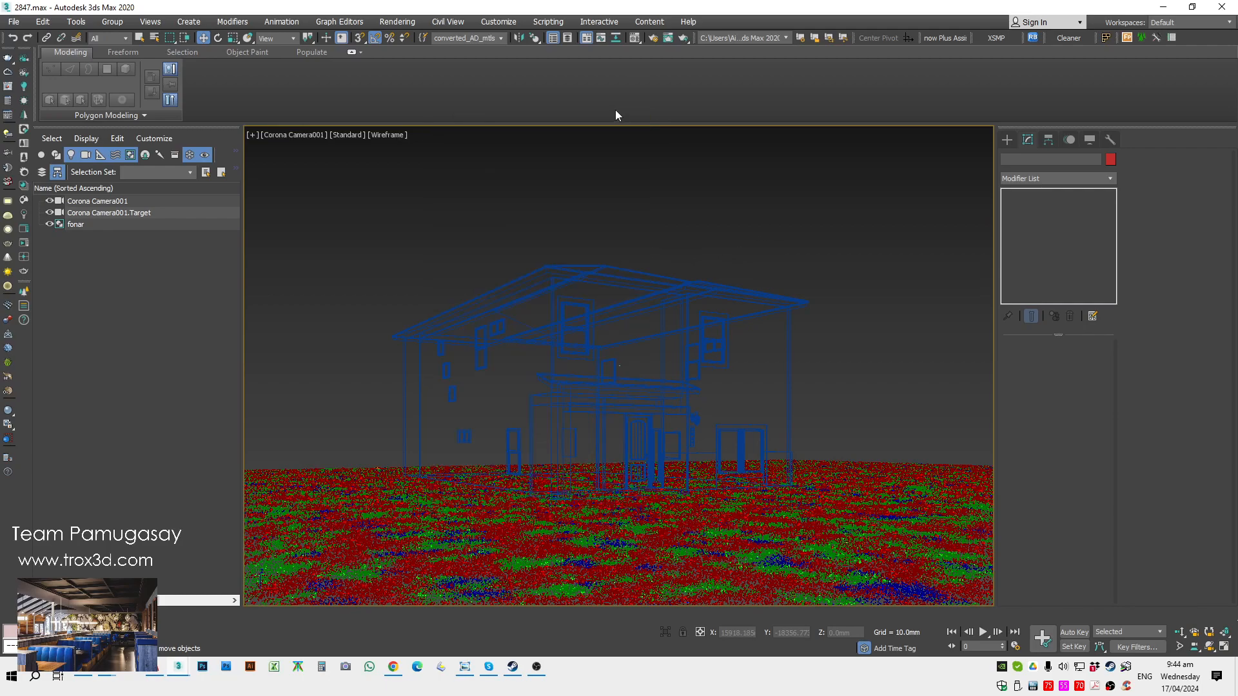
Step: Assign a CoronaColorCorrect map as the scene's environment map
{"action": "left_click", "coordinate": [397, 22]}
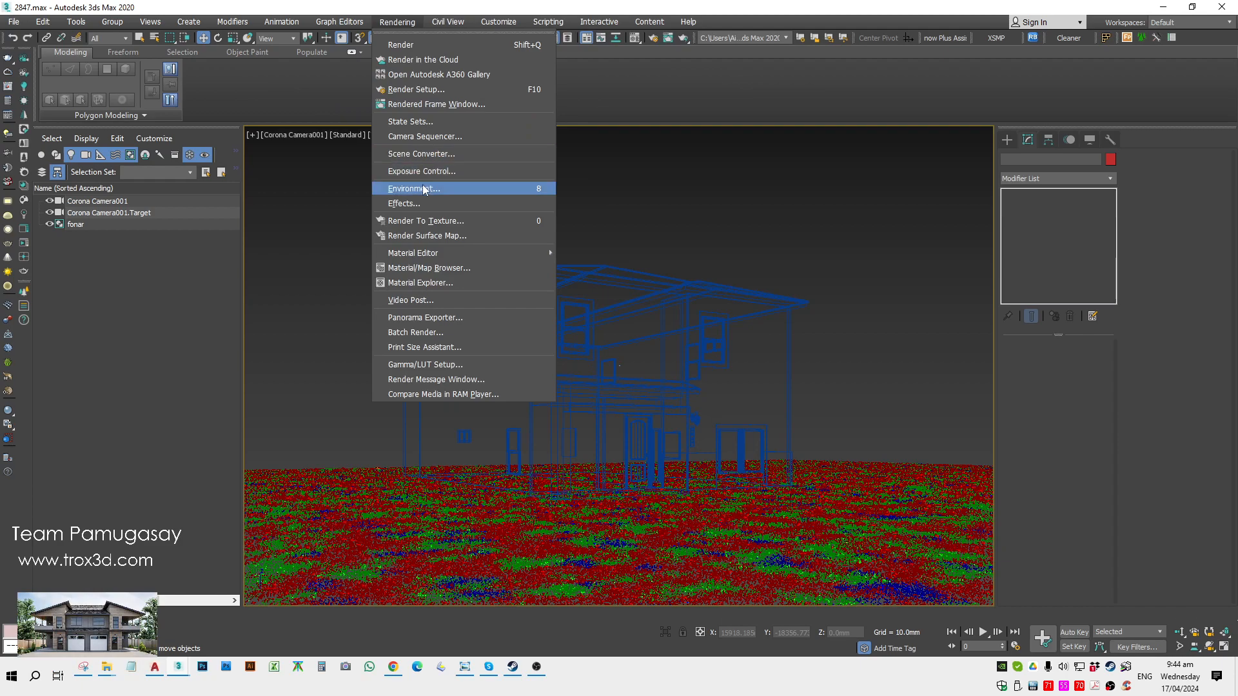
{"action": "left_click", "coordinate": [529, 190]}
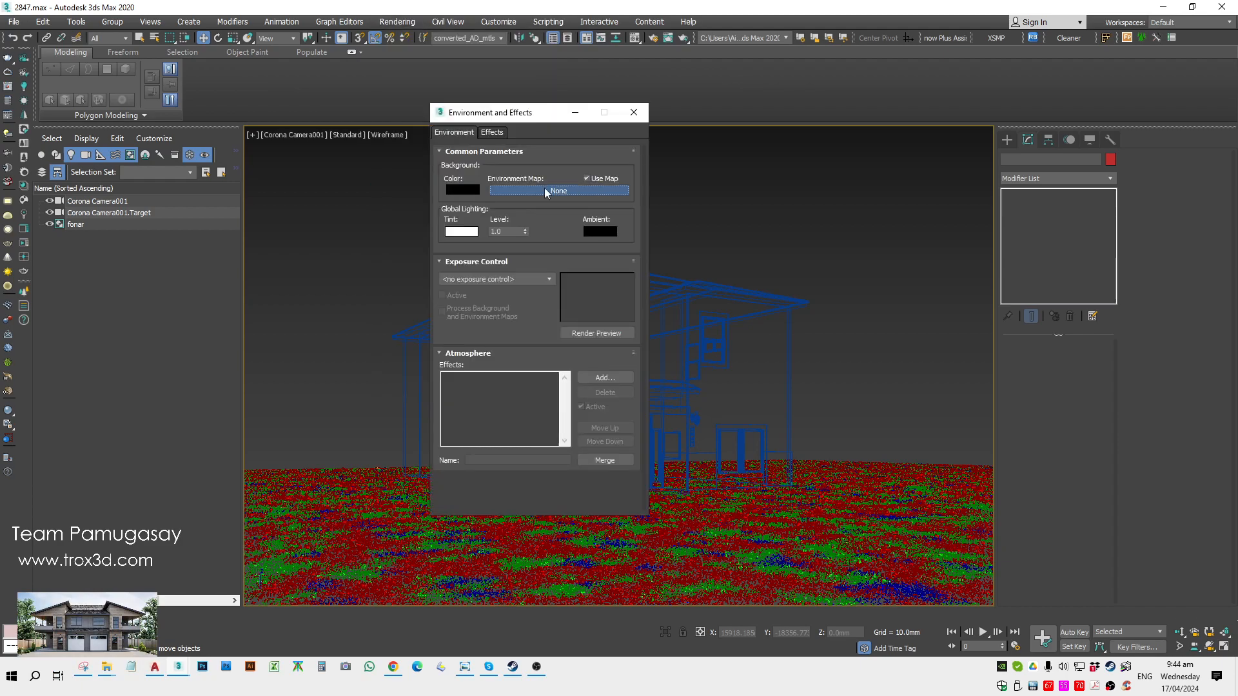
{"action": "left_click", "coordinate": [558, 194]}
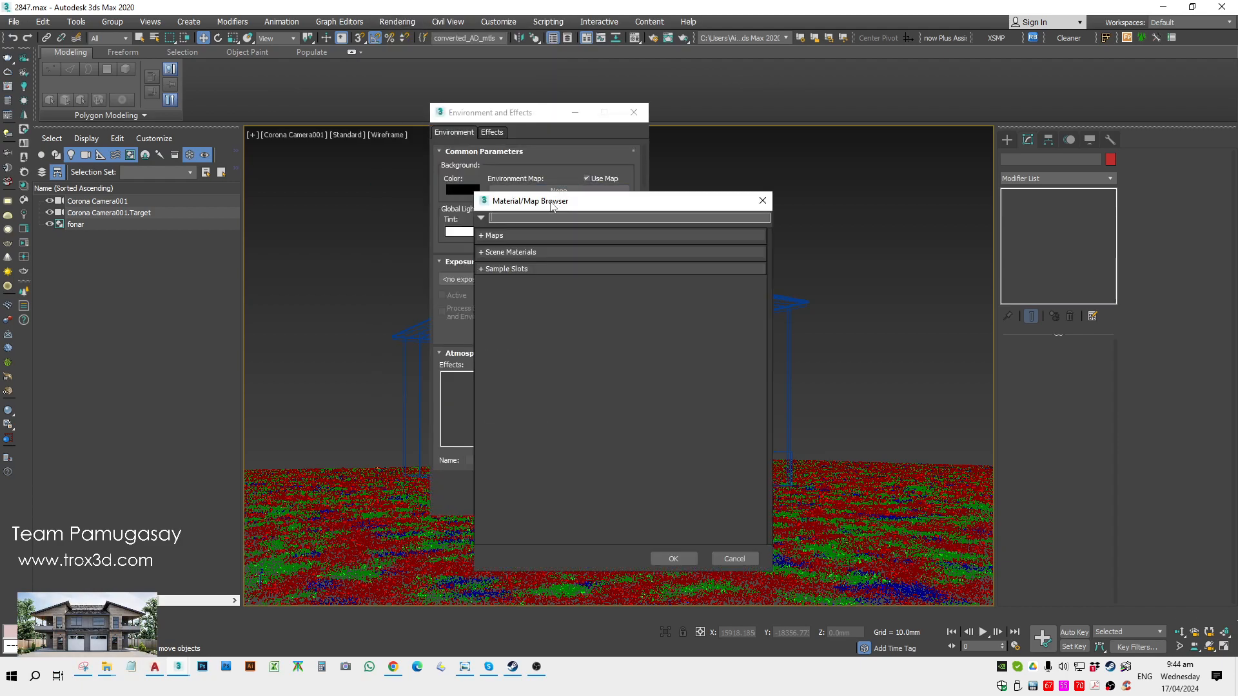
{"action": "left_click", "coordinate": [543, 233]}
{"action": "left_click", "coordinate": [529, 249]}
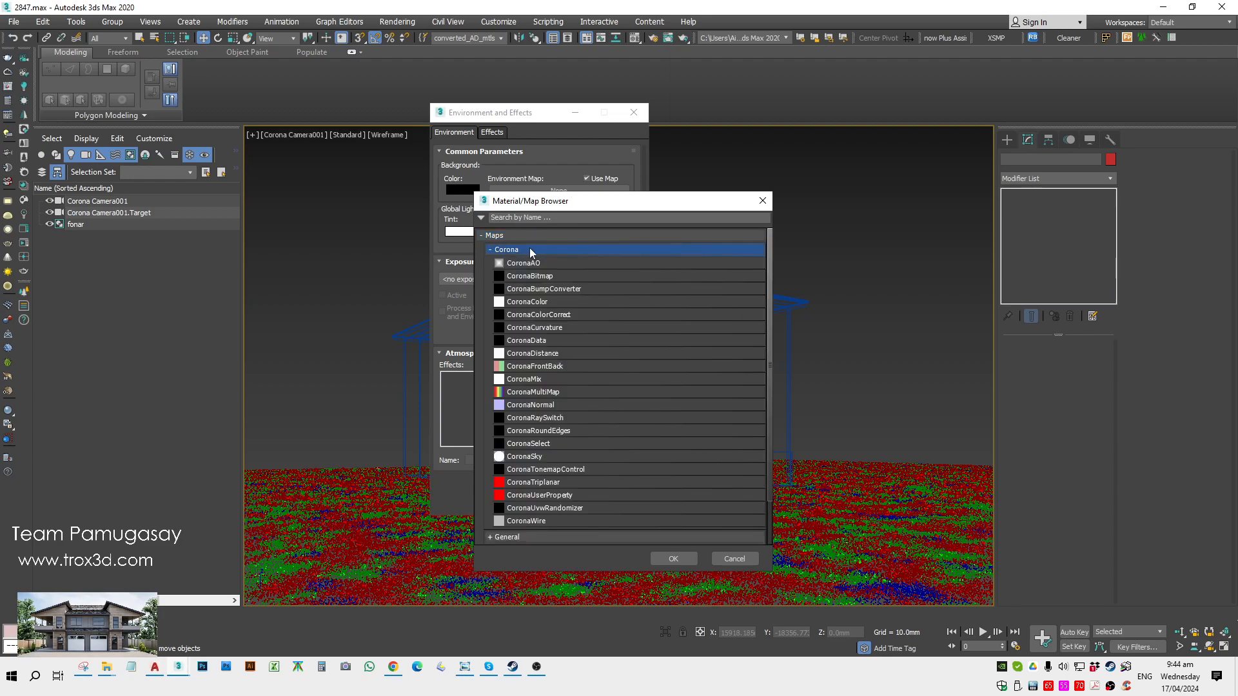
{"action": "double_click", "coordinate": [558, 316]}
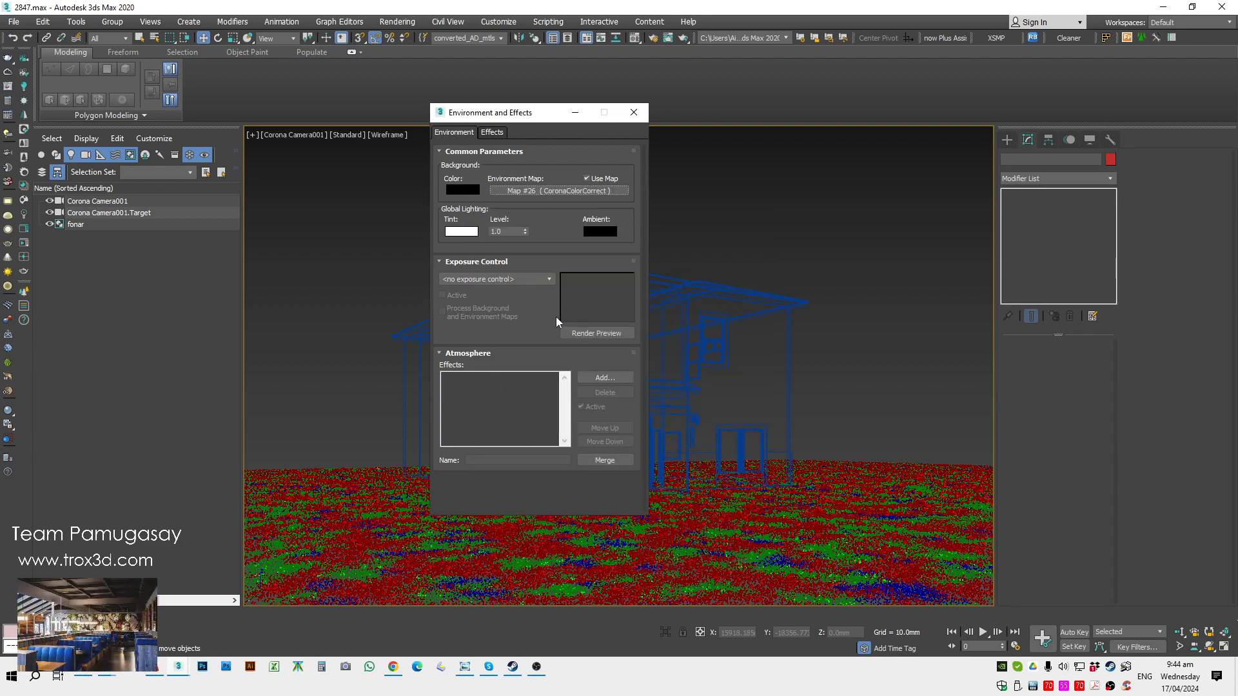
Step: Place the environment's CoronaColorCorrect map as an instance in the third Material Editor sample slot
{"action": "key", "text": "m"}
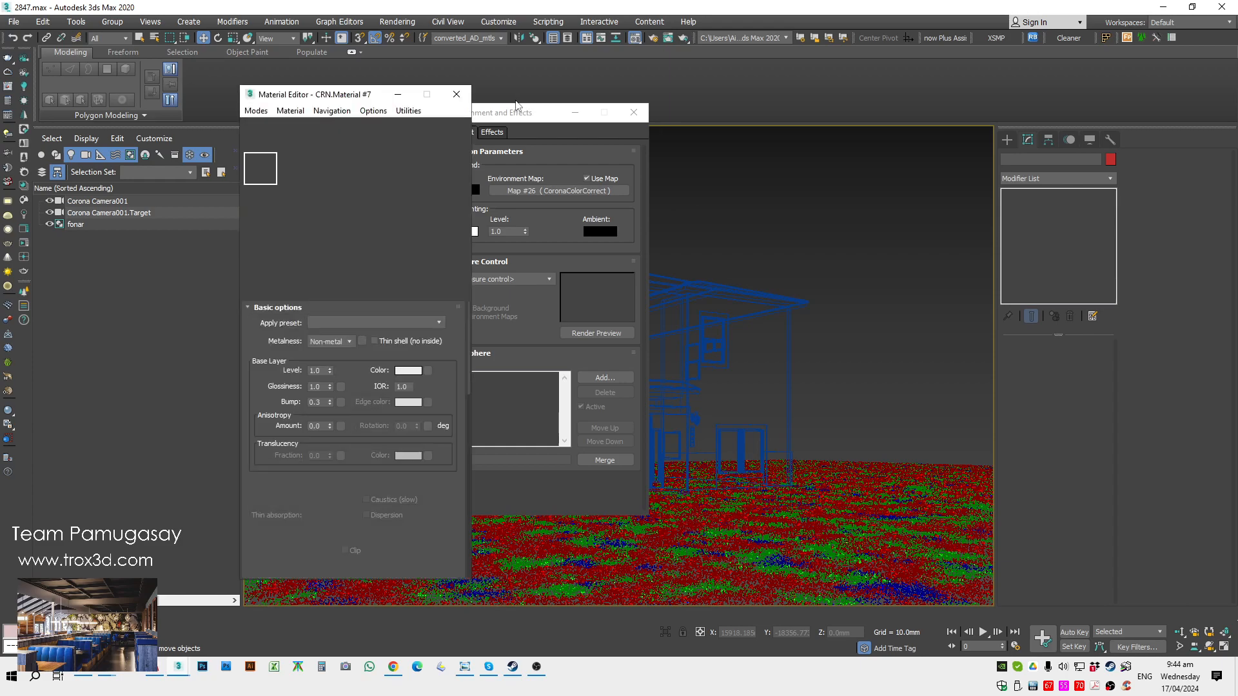
{"action": "left_click_drag", "start_coordinate": [493, 116], "coordinate": [570, 112]}
{"action": "left_click_drag", "start_coordinate": [386, 102], "coordinate": [401, 90]}
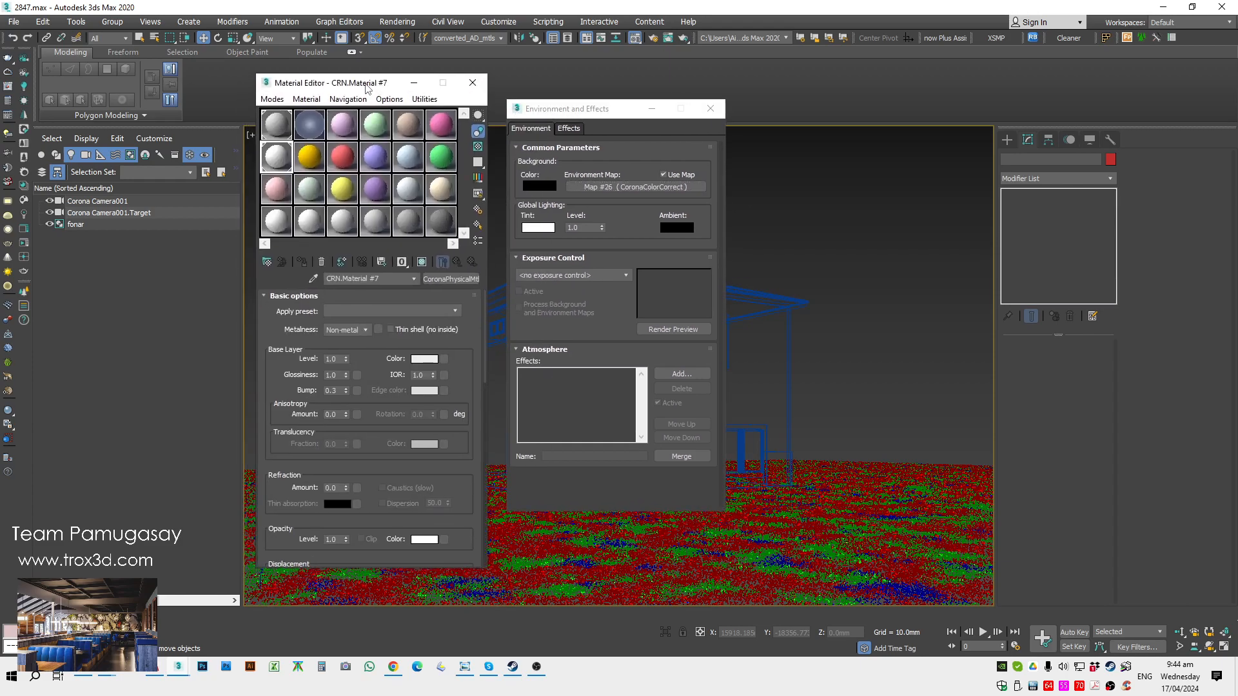
{"action": "left_click_drag", "start_coordinate": [334, 129], "coordinate": [338, 129]}
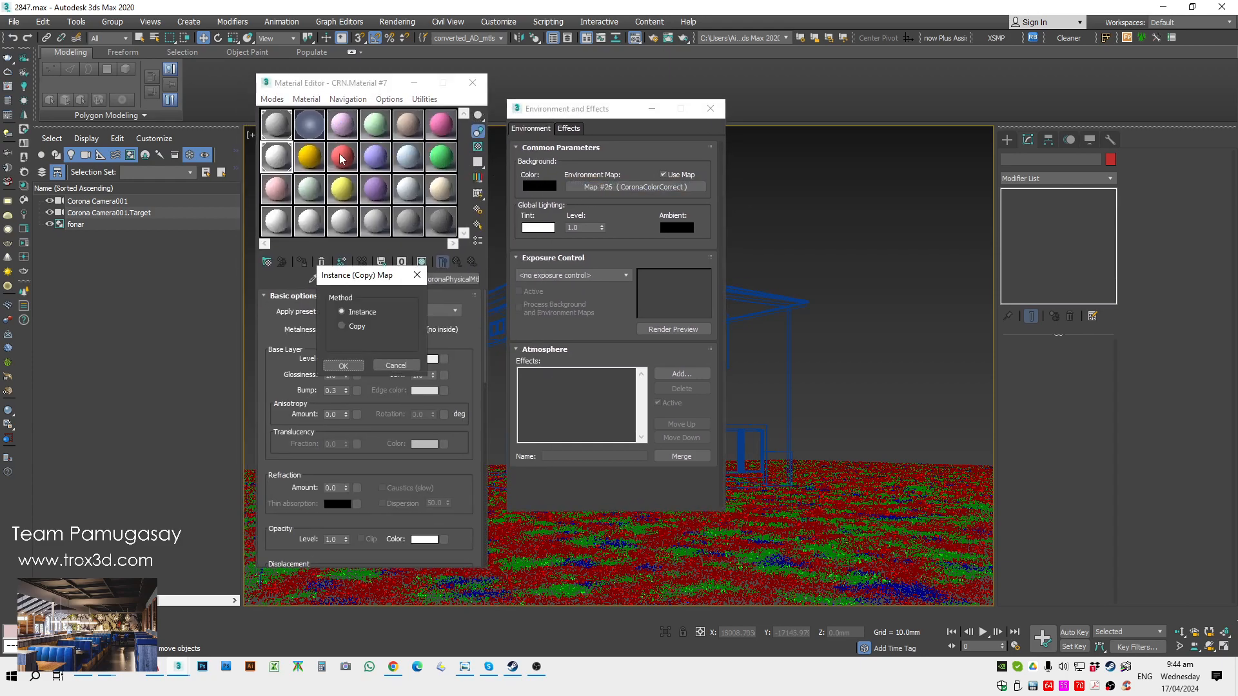
{"action": "left_click", "coordinate": [343, 366]}
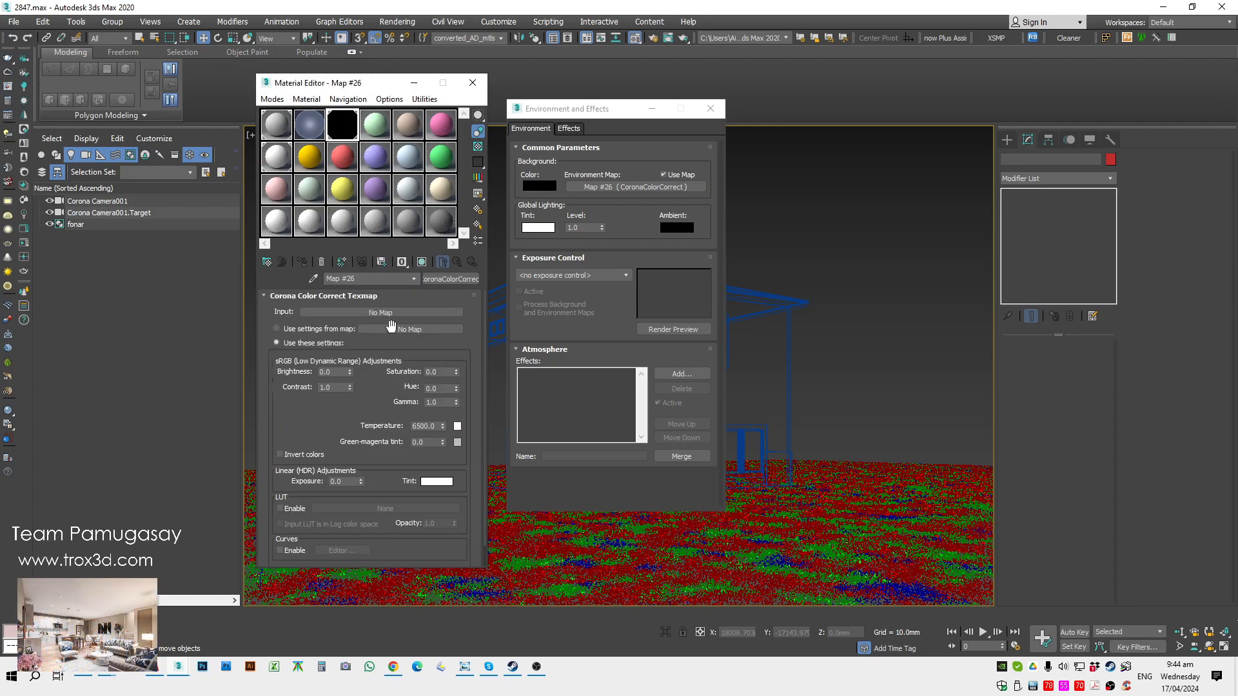
Step: Load pizzo_pernice_puresky_16k from HDRI HAVEN's pure sky folder as a CoronaBitmap input of the color correct map, using Real Pixels (32 bpp)
{"action": "left_click", "coordinate": [375, 314]}
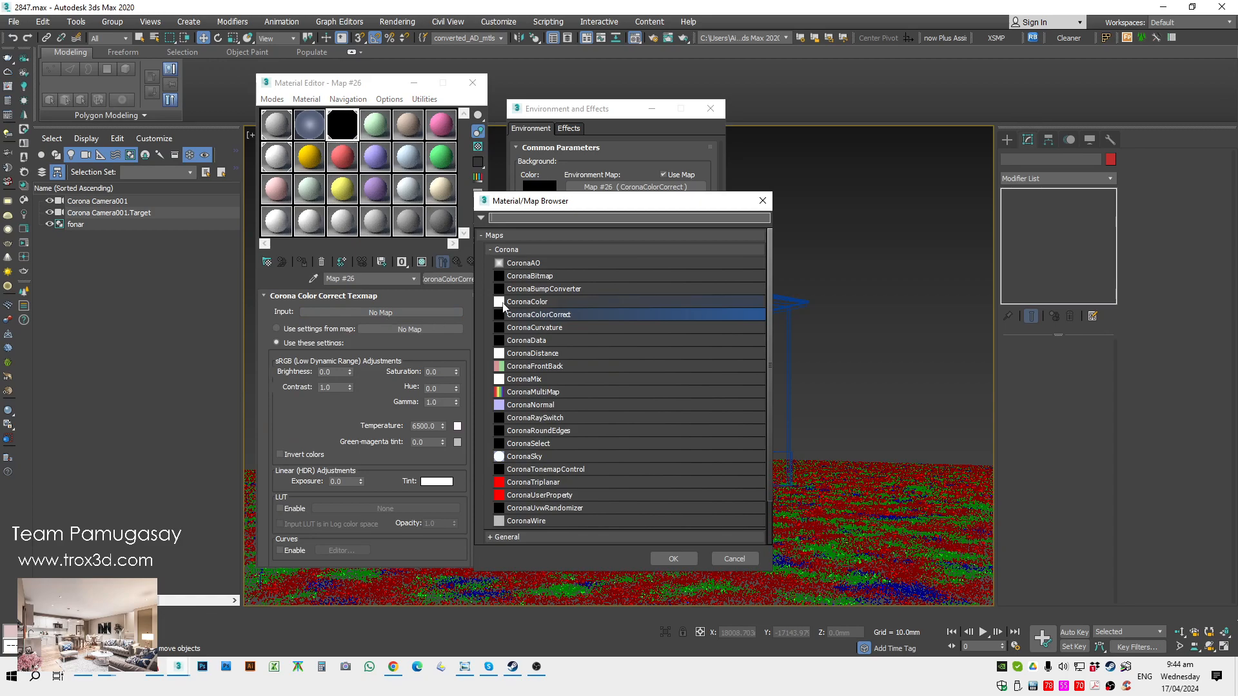
{"action": "double_click", "coordinate": [531, 277]}
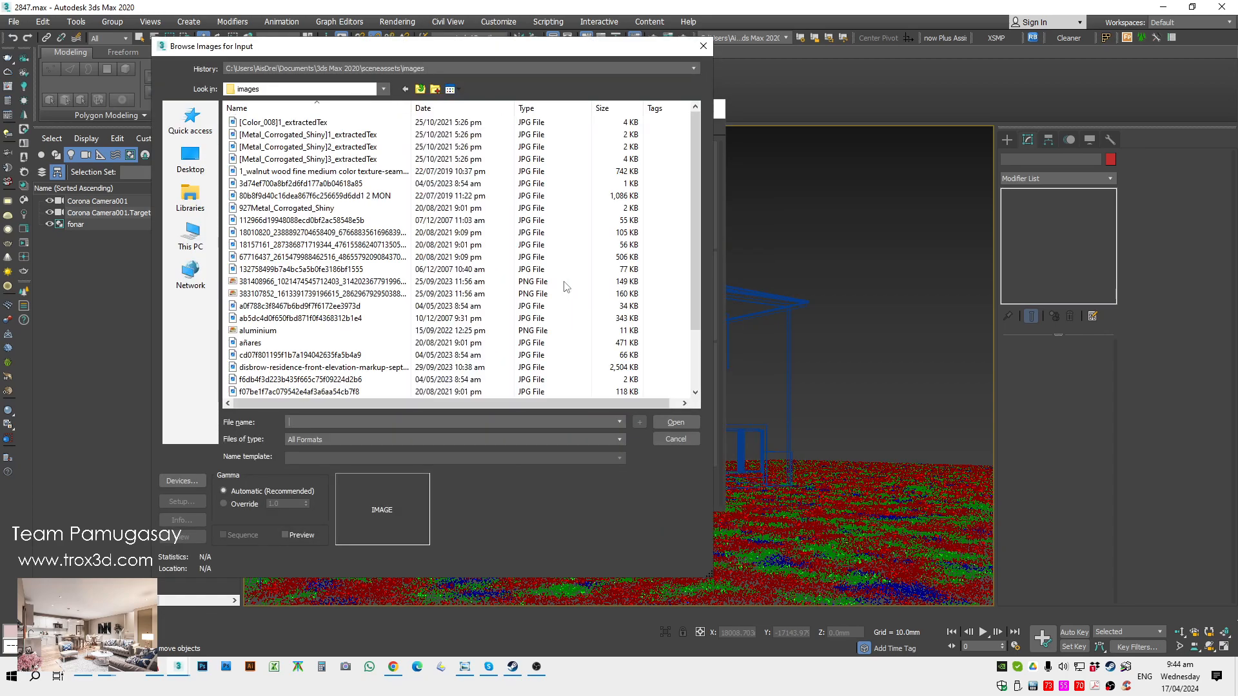
{"action": "left_click", "coordinate": [190, 121]}
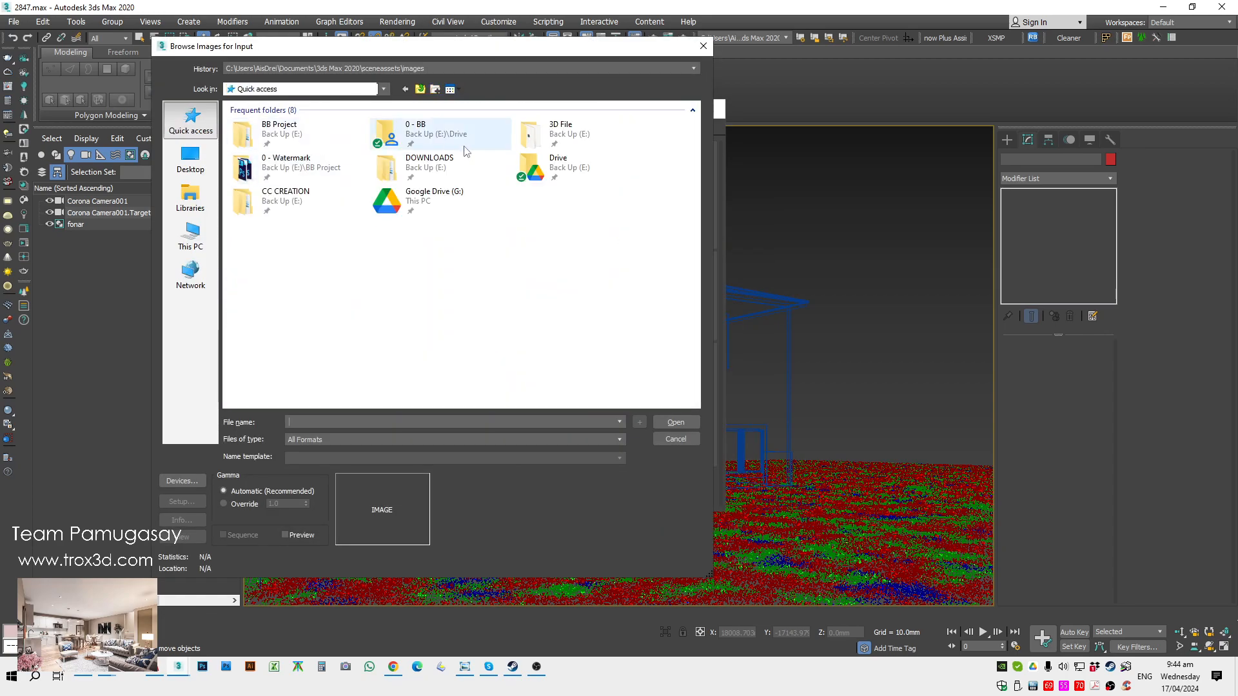
{"action": "double_click", "coordinate": [534, 143]}
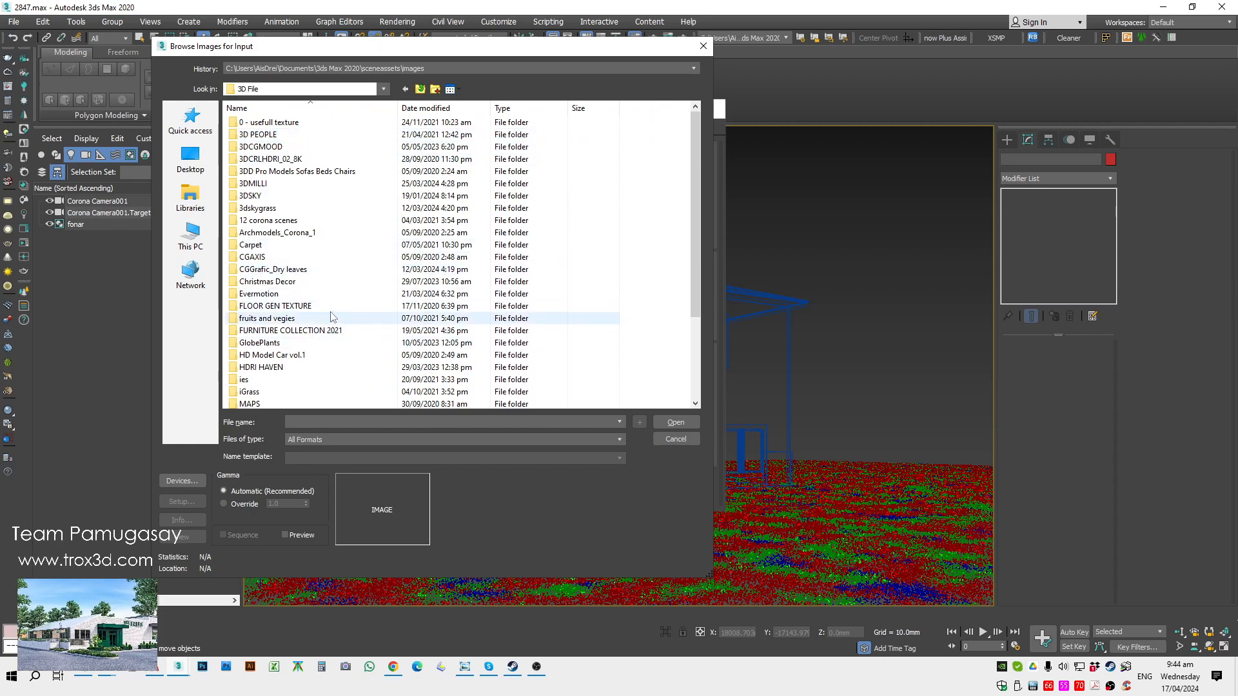
{"action": "scroll", "coordinate": [301, 354], "scroll_direction": "down", "scroll_amount": 1}
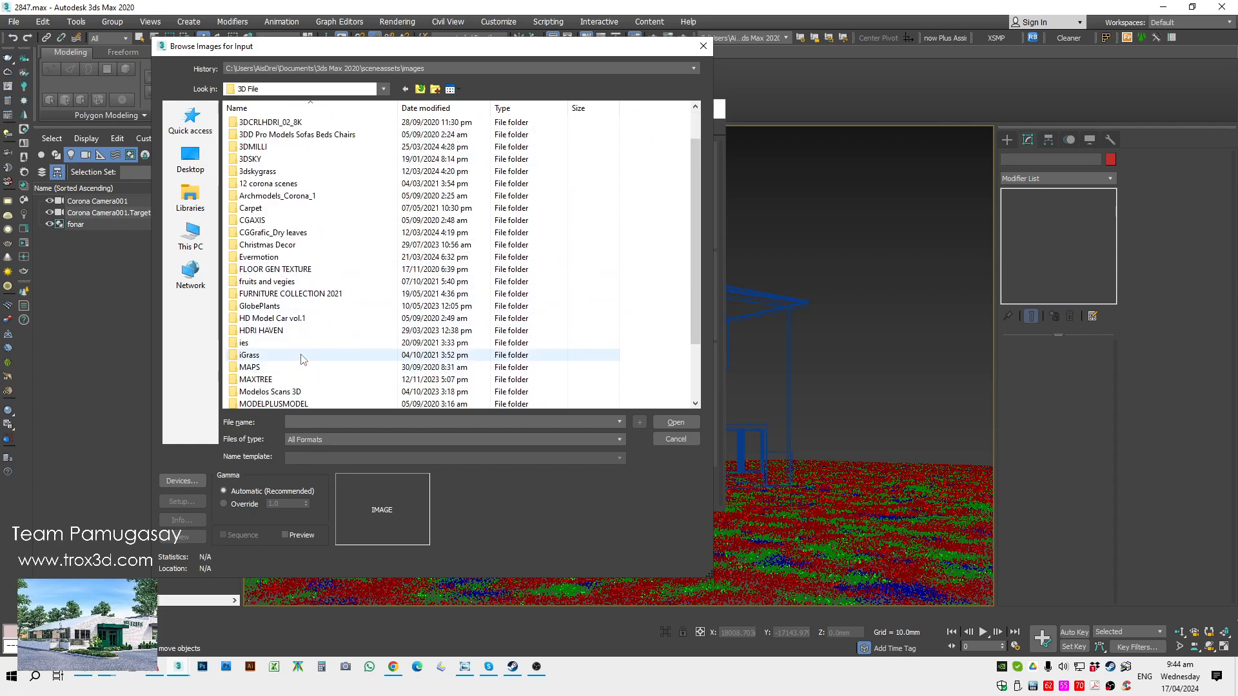
{"action": "double_click", "coordinate": [250, 330]}
{"action": "double_click", "coordinate": [261, 169]}
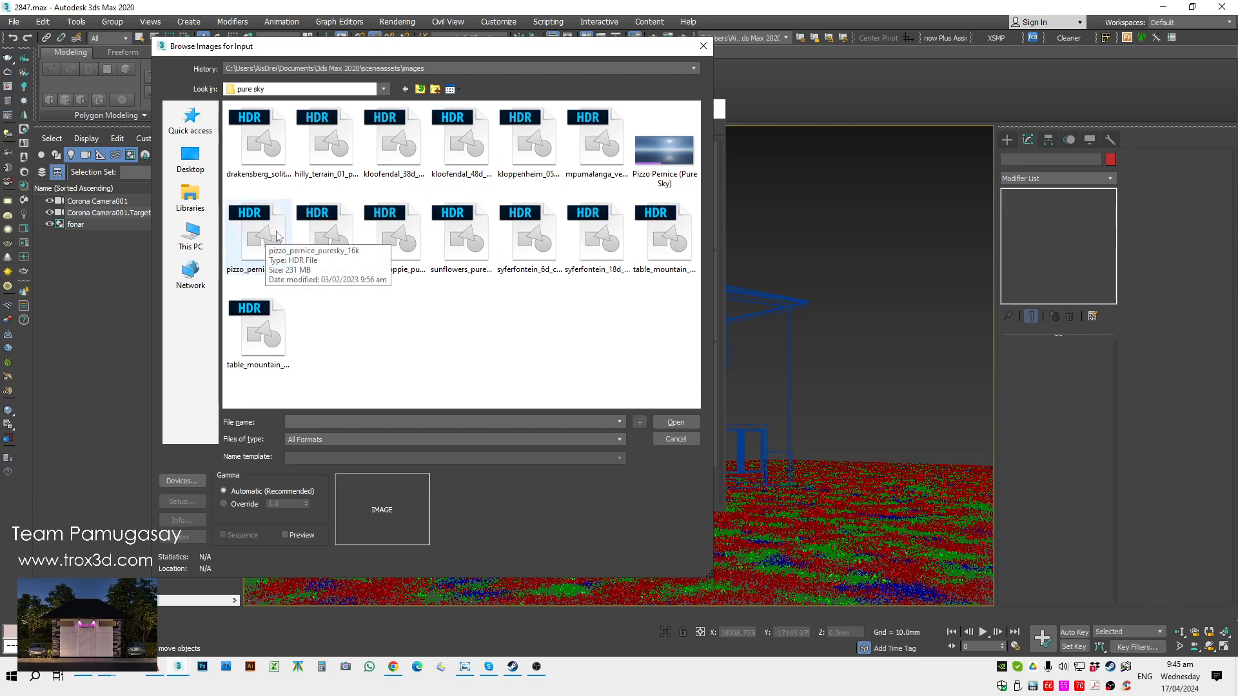
{"action": "left_click", "coordinate": [265, 250]}
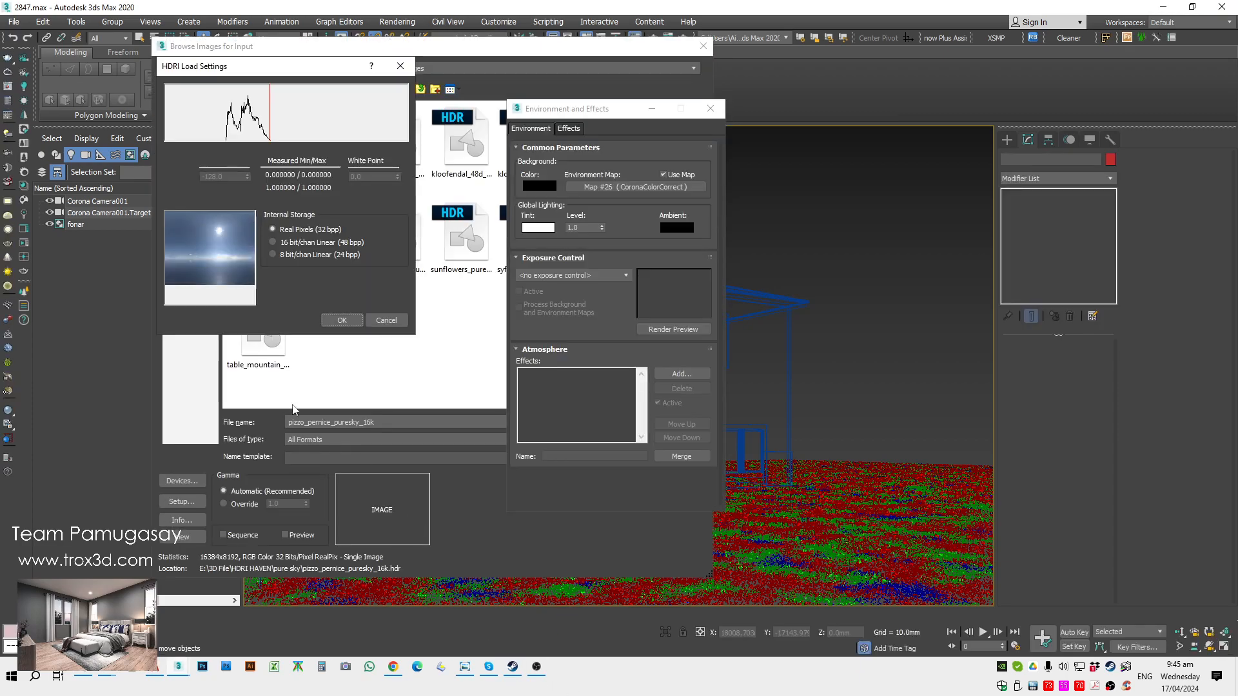
{"action": "left_click", "coordinate": [342, 320]}
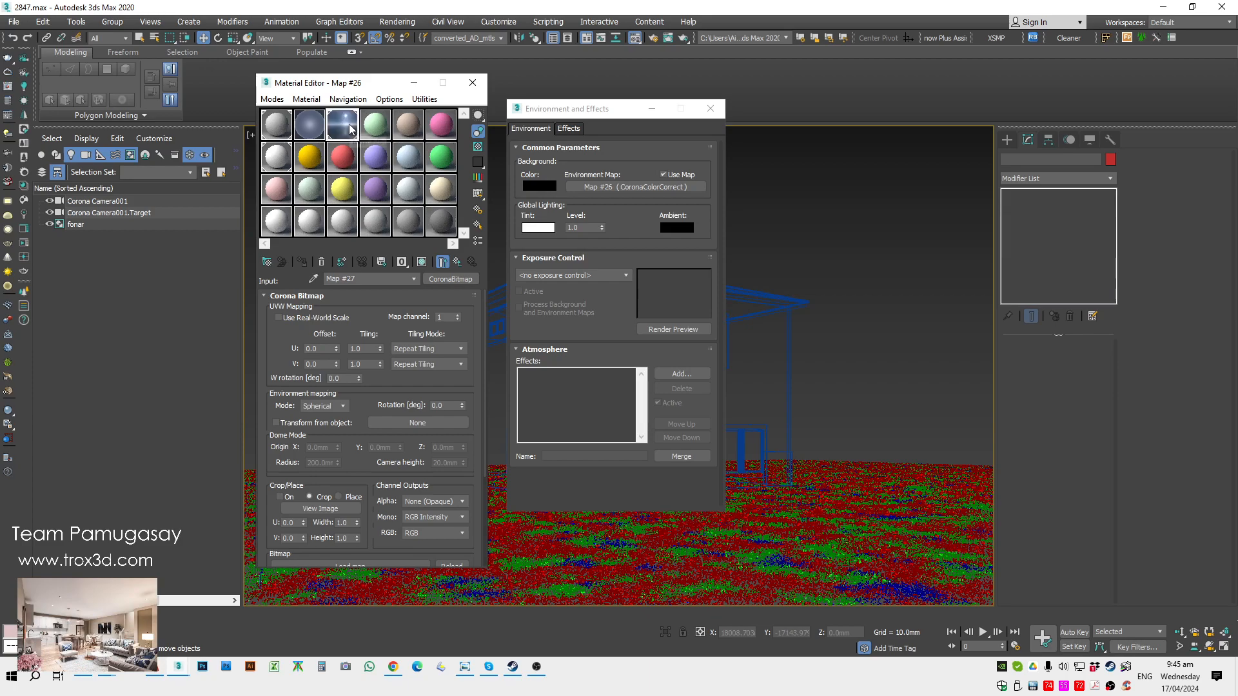
Step: Start Corona interactive rendering of the camera view and place the render window beside the Material Editor
{"action": "left_click", "coordinate": [25, 230]}
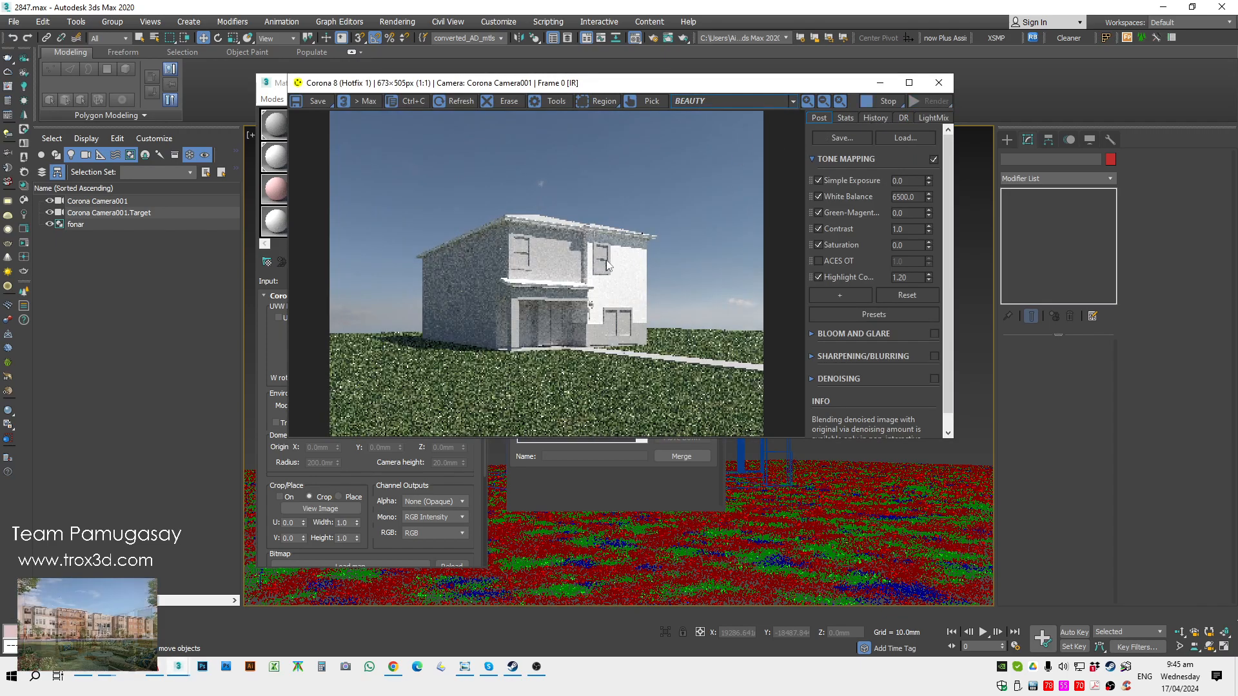
{"action": "left_click_drag", "start_coordinate": [551, 83], "coordinate": [747, 100]}
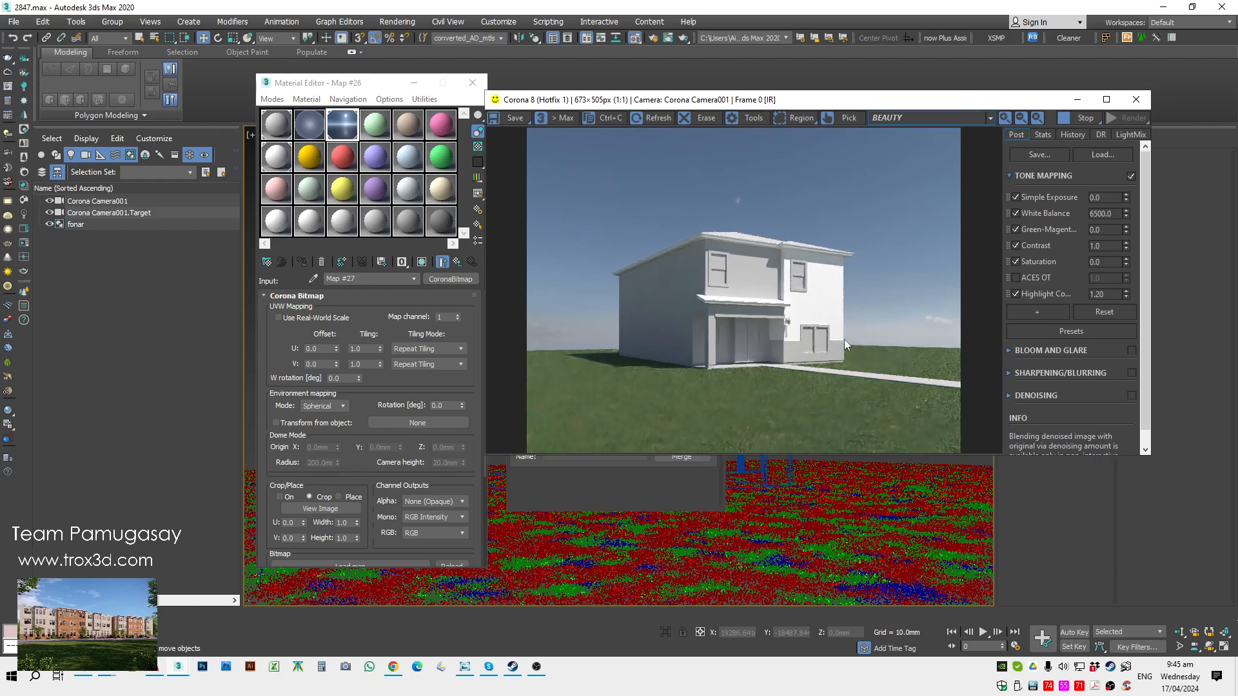
{"action": "double_click", "coordinate": [1103, 294]}
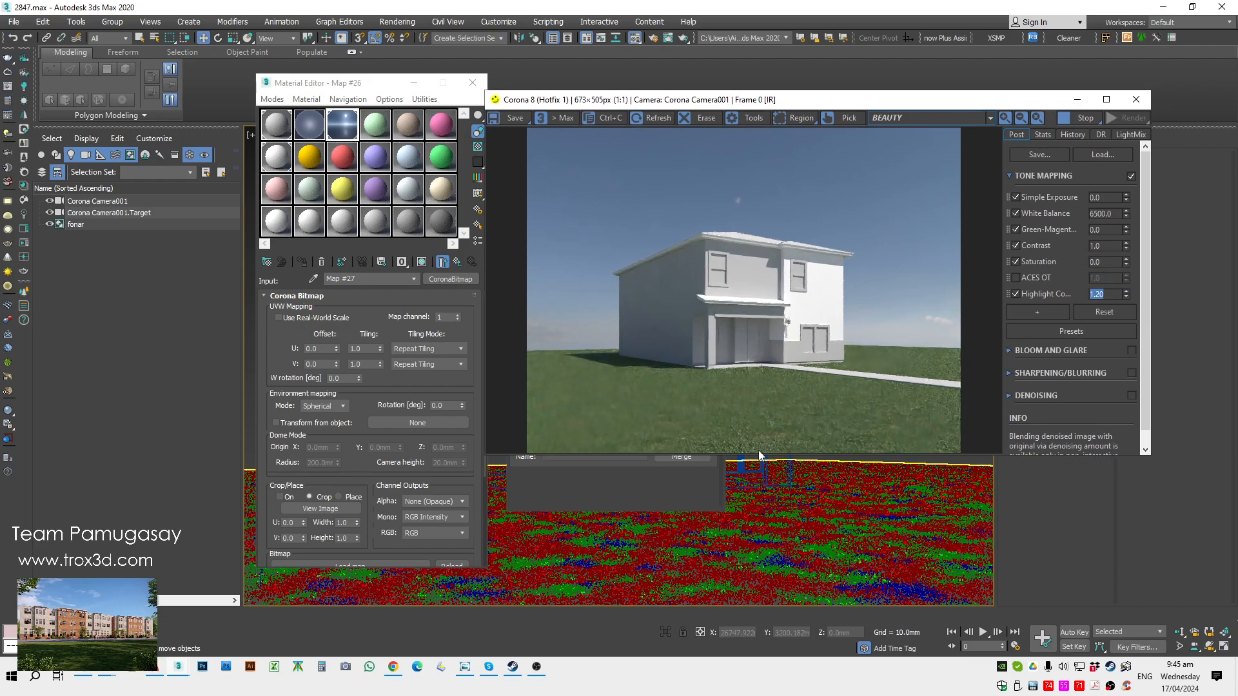
Step: Return to the environment's color correct map and try a color temperature of 6000 on the render
{"action": "left_click", "coordinate": [457, 262]}
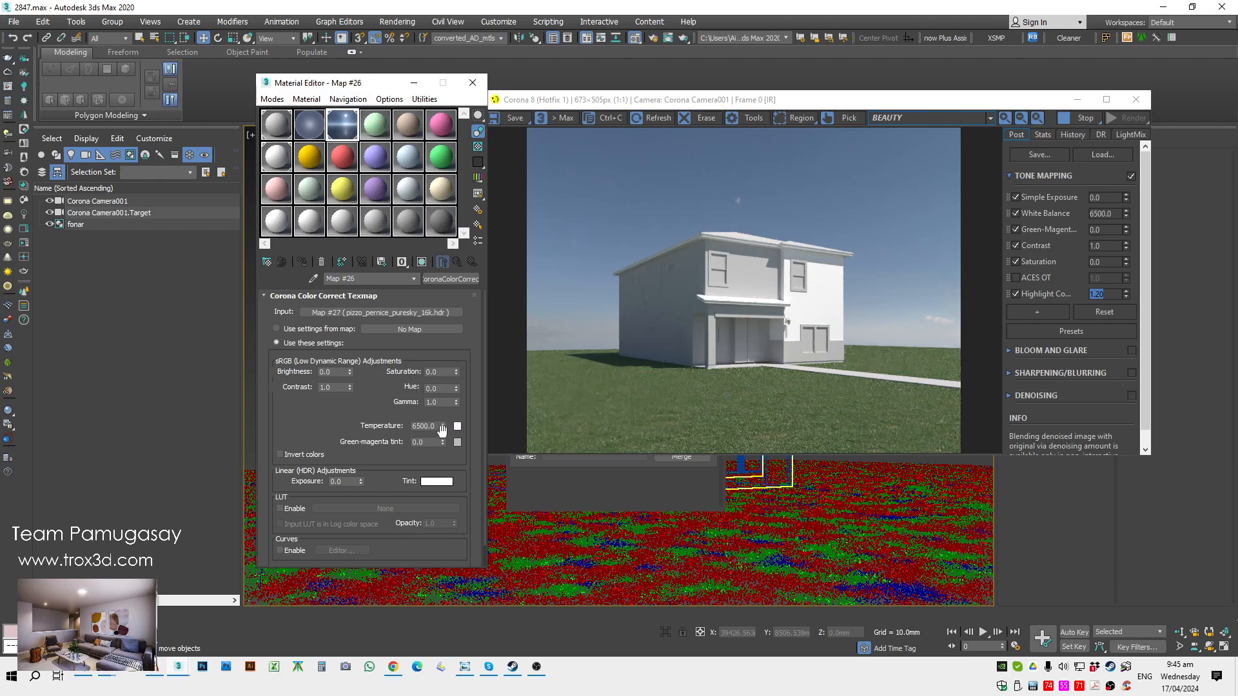
{"action": "left_click_drag", "start_coordinate": [437, 426], "coordinate": [412, 427]}
{"action": "scroll", "coordinate": [748, 282], "scroll_direction": "up", "scroll_amount": 1}
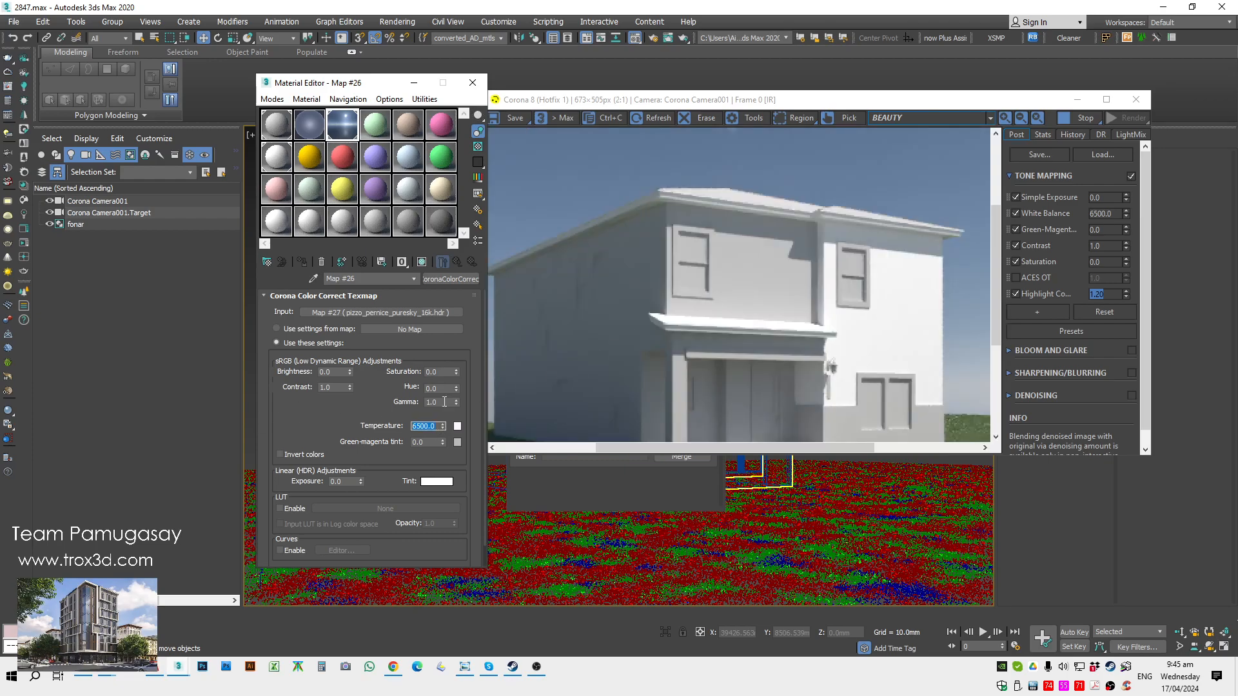
{"action": "type", "text": "6000"}
{"action": "key", "text": "Return"}
{"action": "scroll", "coordinate": [728, 355], "scroll_direction": "down", "scroll_amount": 1}
{"action": "scroll", "coordinate": [774, 296], "scroll_direction": "up", "scroll_amount": 1}
{"action": "scroll", "coordinate": [774, 295], "scroll_direction": "down", "scroll_amount": 1}
Step: Try a color temperature of 5500 on the environment's color correct map
{"action": "type", "text": "5"}
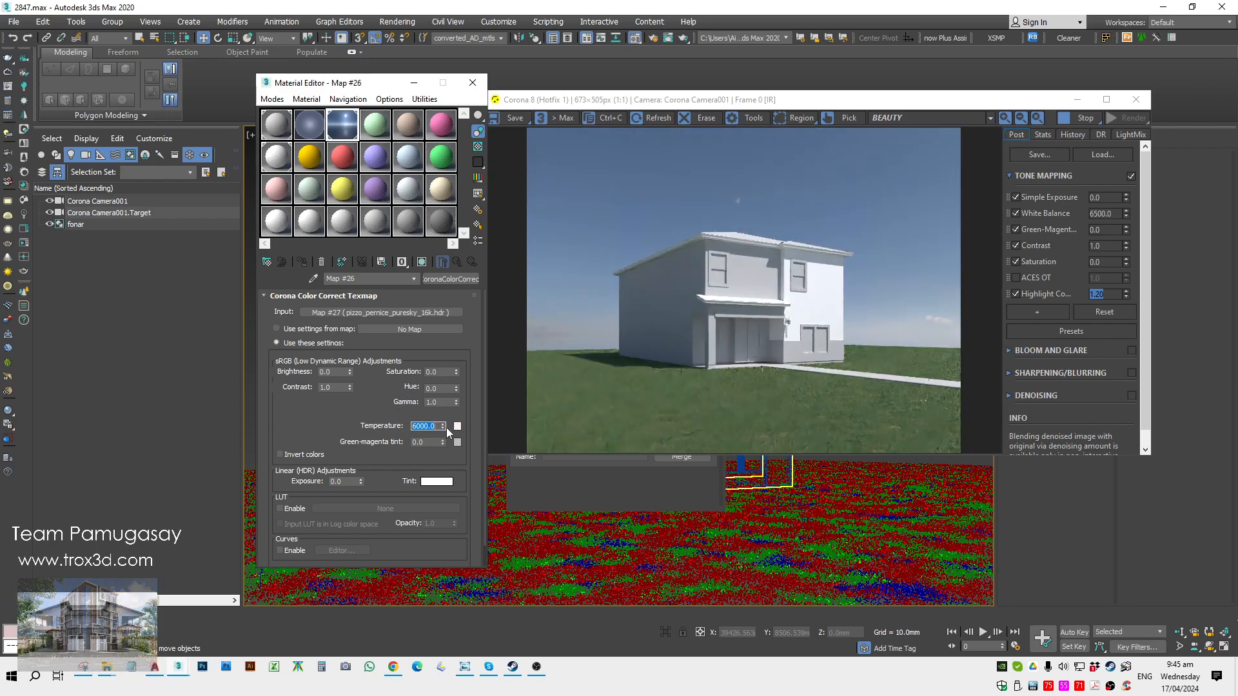
{"action": "type", "text": "500"}
{"action": "key", "text": "Return"}
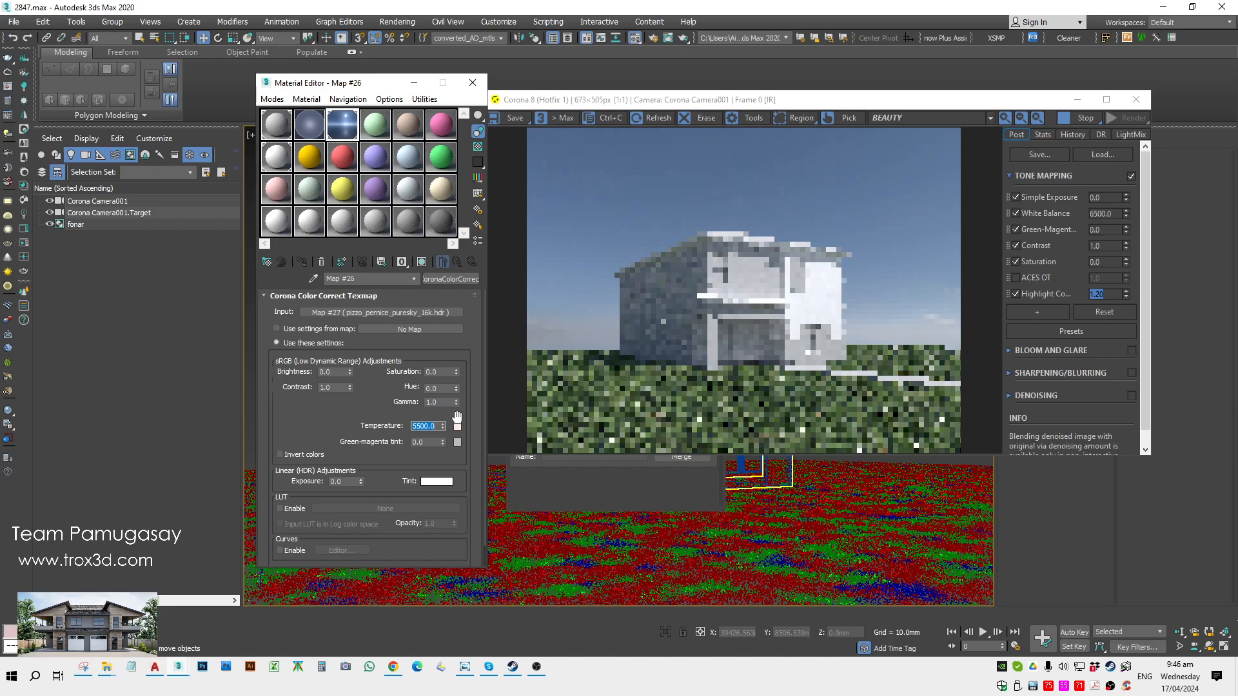
{"action": "scroll", "coordinate": [833, 316], "scroll_direction": "up", "scroll_amount": 1}
{"action": "scroll", "coordinate": [837, 315], "scroll_direction": "down", "scroll_amount": 1}
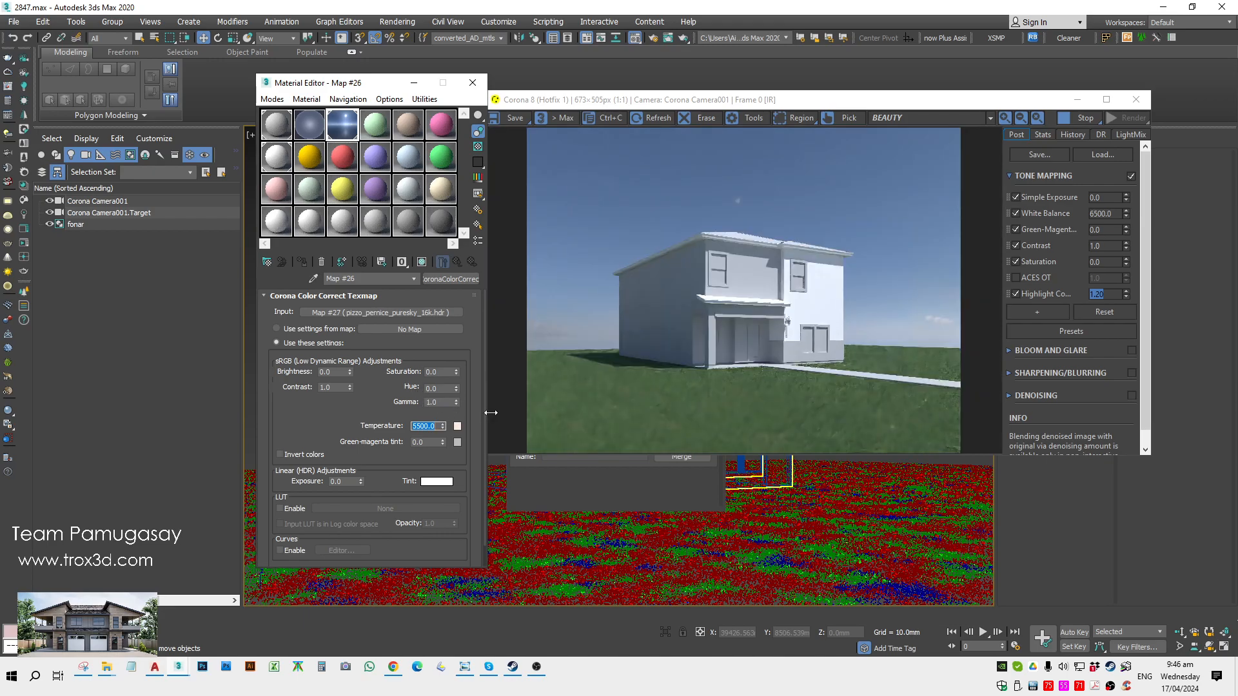
Step: Try a color temperature of 7000 on the environment map and restore it to 6500
{"action": "type", "text": "7000"}
{"action": "key", "text": "Return"}
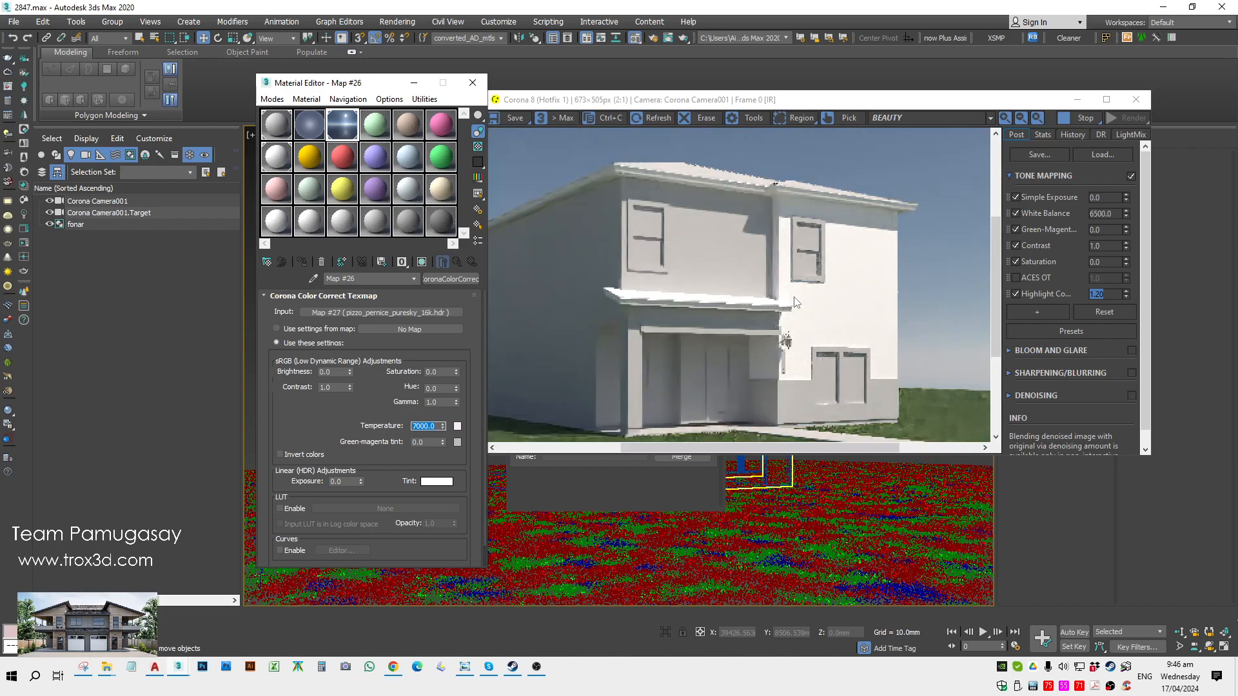
{"action": "right_click", "coordinate": [443, 427]}
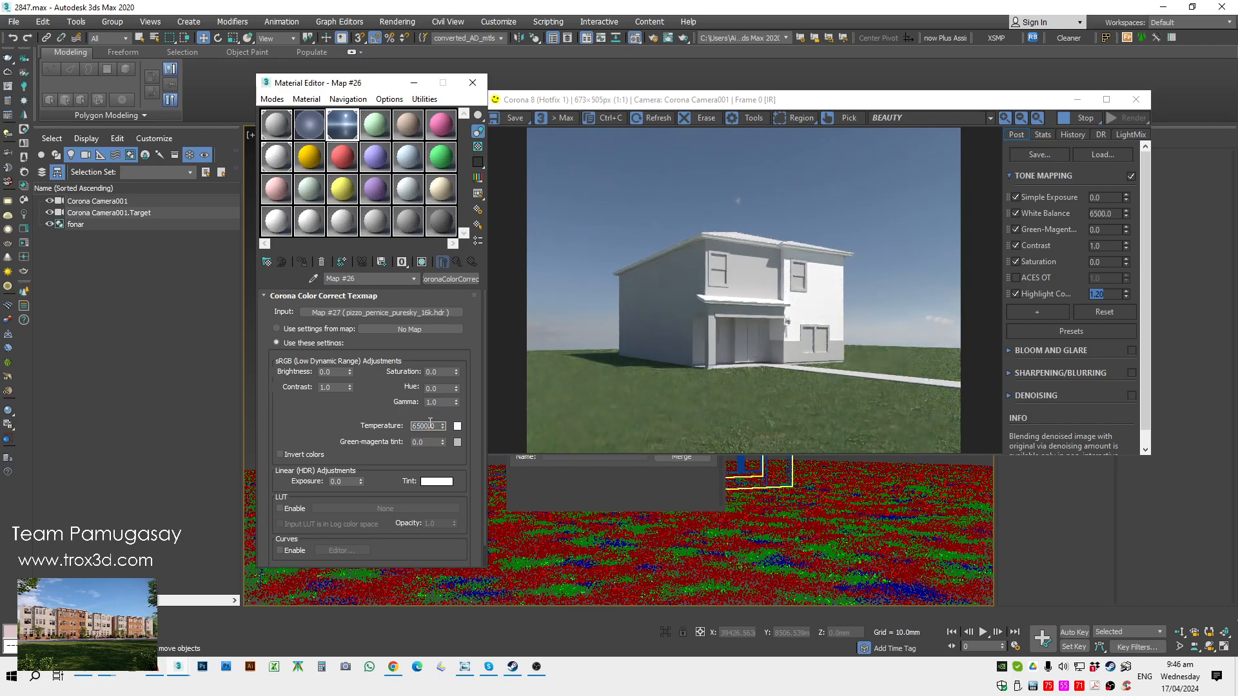
Step: Try linear HDR exposure values of 1.0, 0 and 0.3 on the environment's color correct map
{"action": "left_click", "coordinate": [338, 482]}
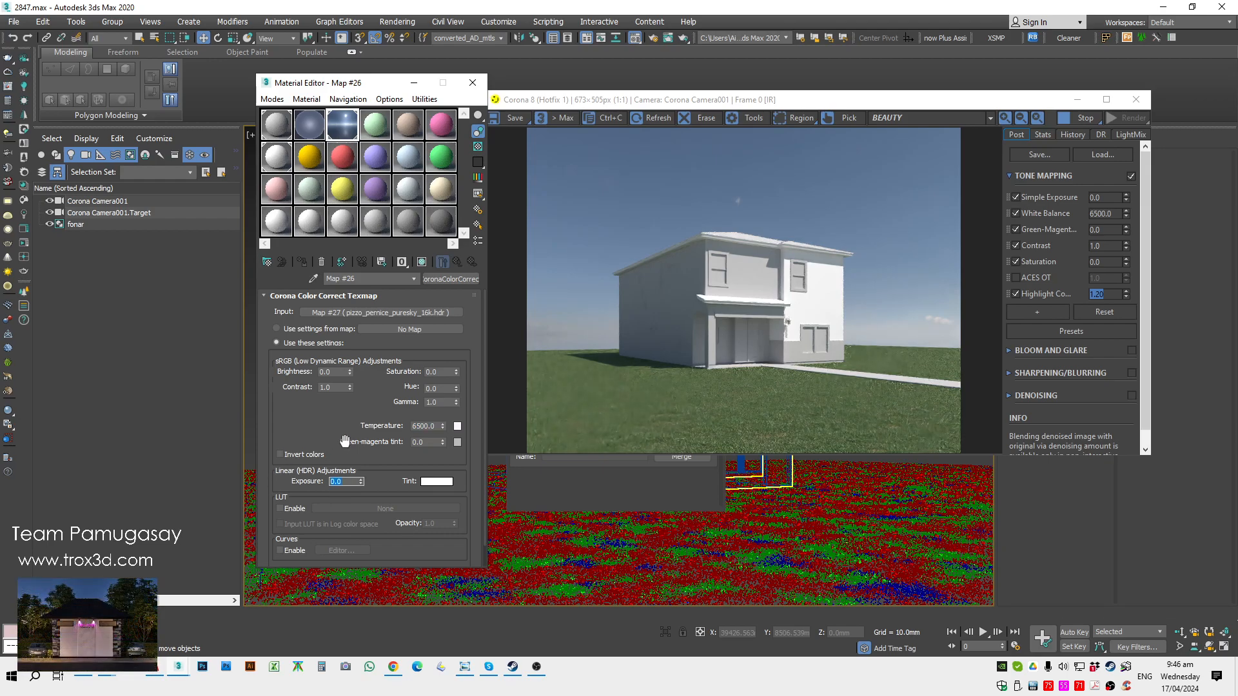
{"action": "type", "text": "1"}
{"action": "key", "text": "Return"}
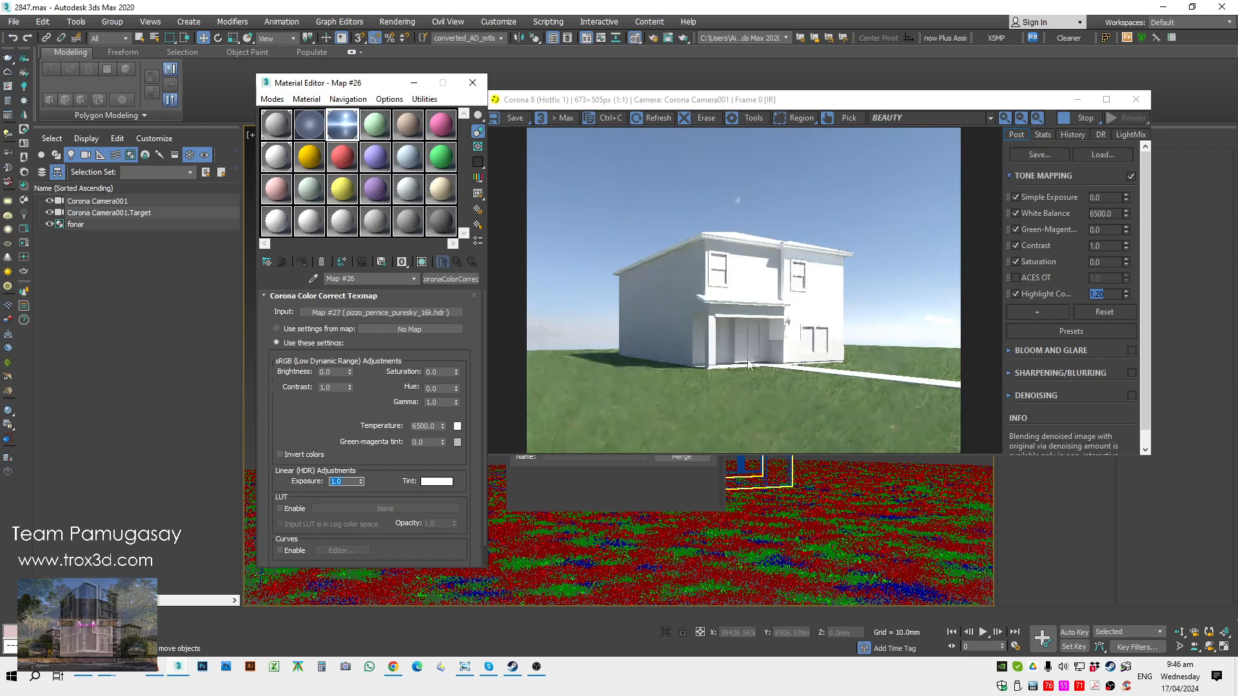
{"action": "type", "text": "0"}
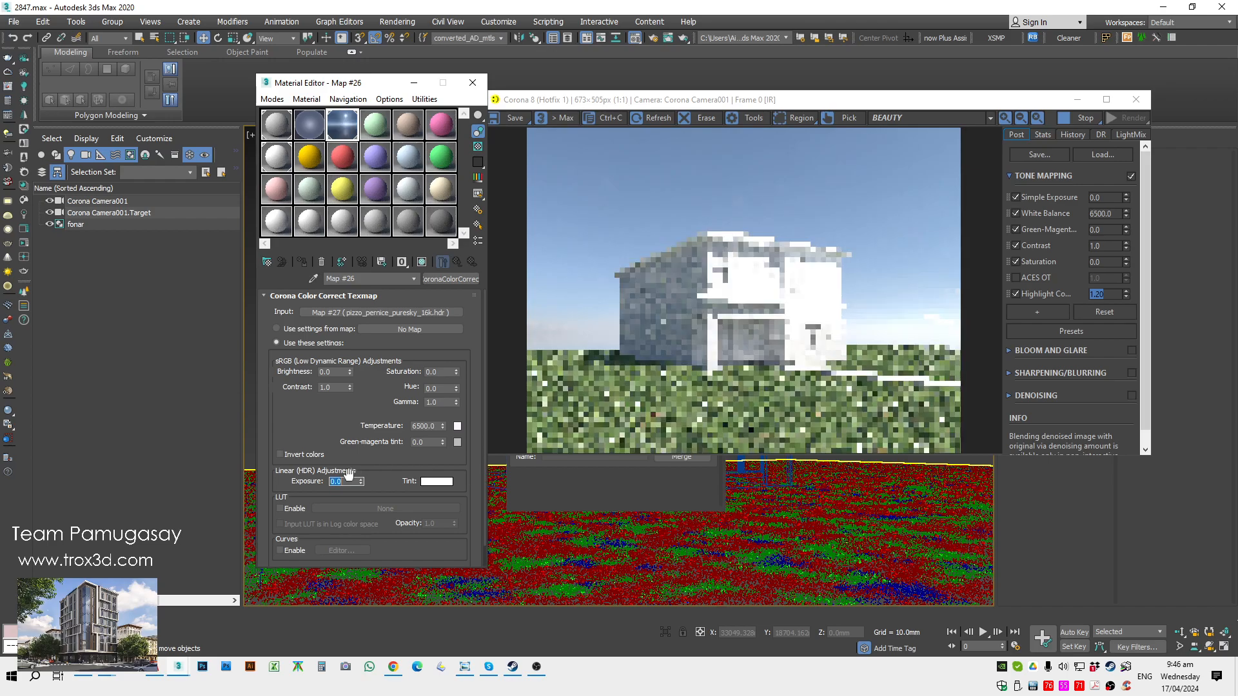
{"action": "key", "text": "Return"}
{"action": "type", "text": "0.3"}
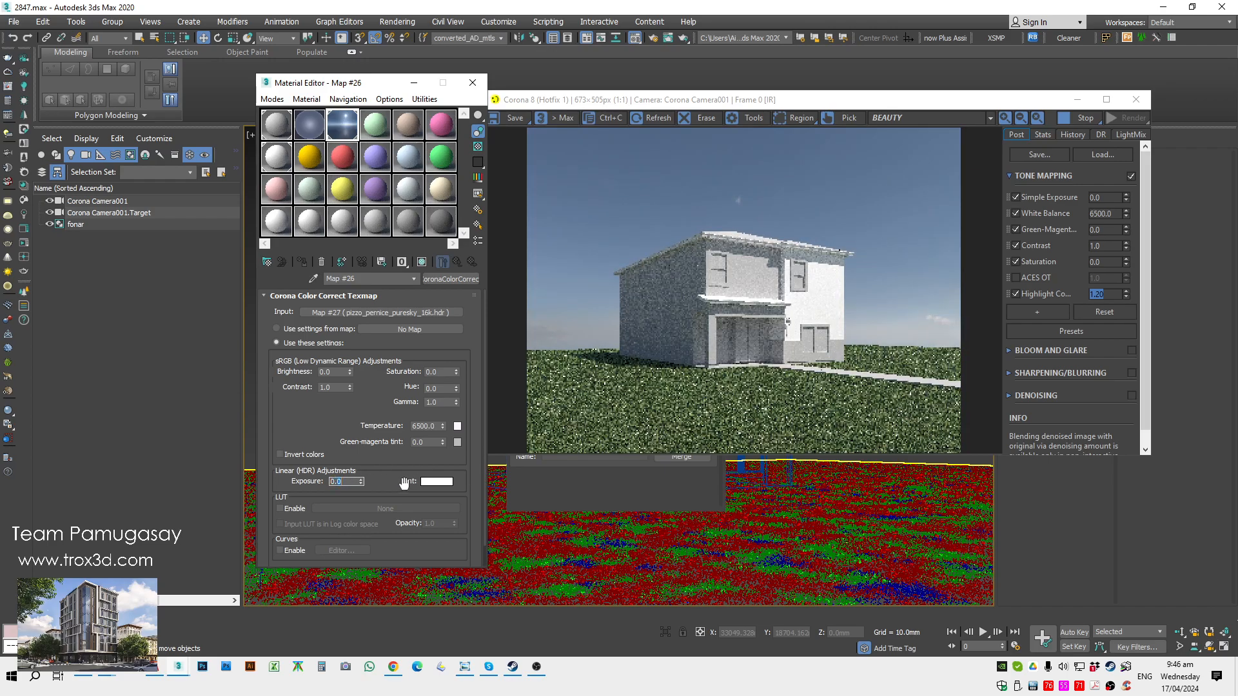
{"action": "key", "text": "Return"}
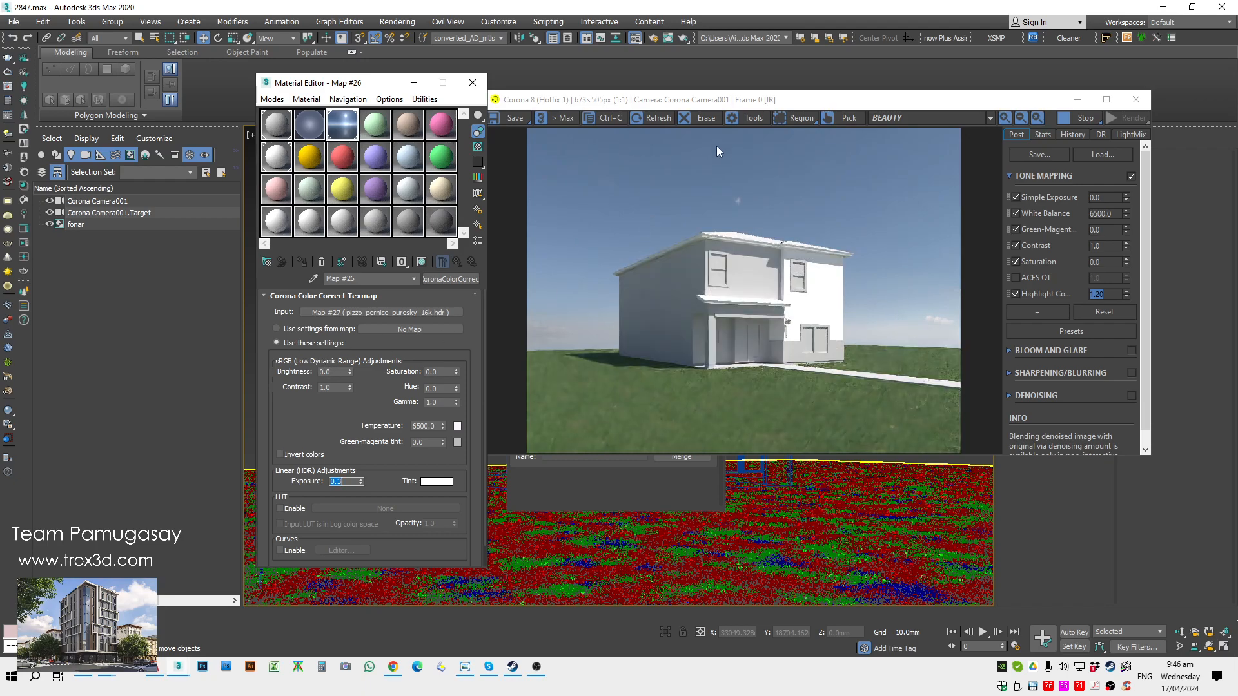
Step: Set the environment color correct map's sRGB brightness to 0.2 and its linear exposure to 0.2
{"action": "left_click", "coordinate": [329, 372]}
{"action": "key", "text": "BackSpace"}
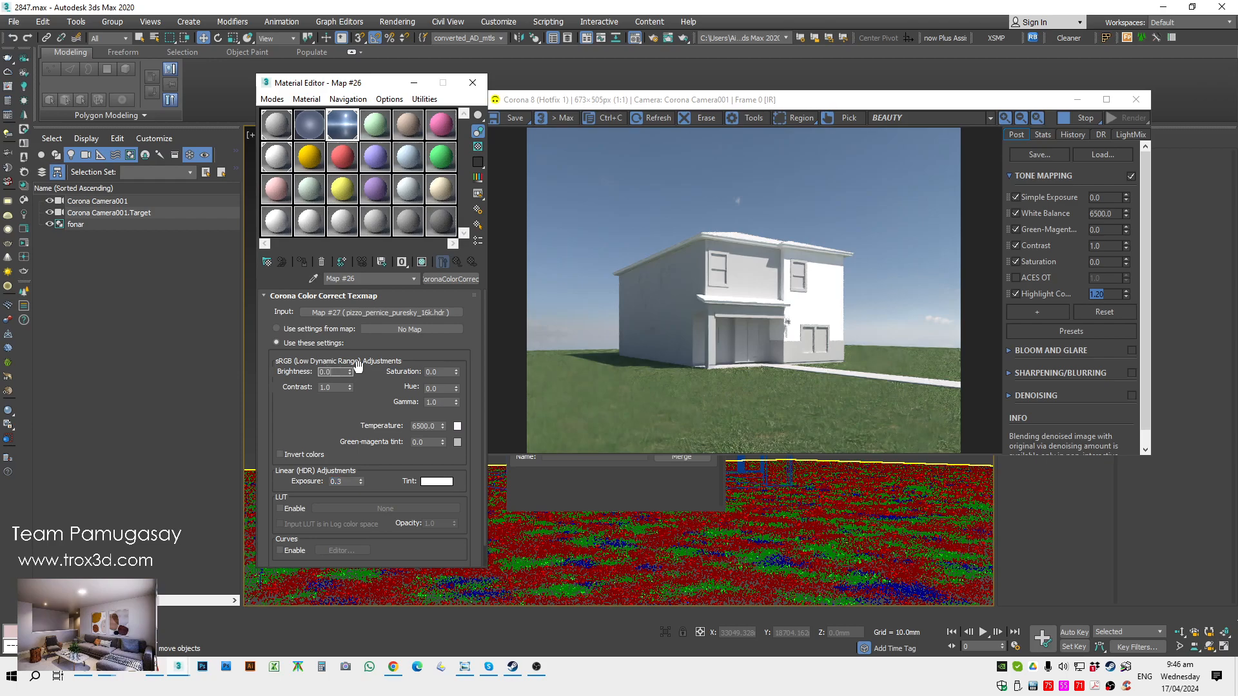
{"action": "key", "text": "Return"}
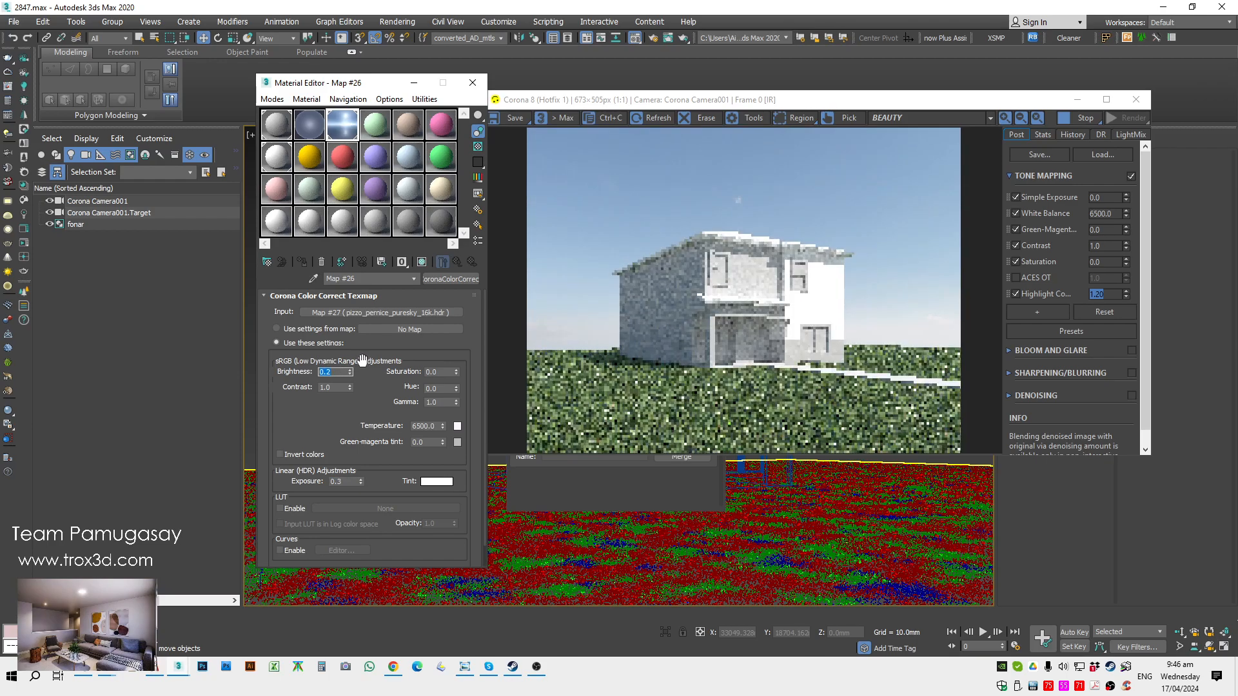
{"action": "left_click", "coordinate": [335, 482]}
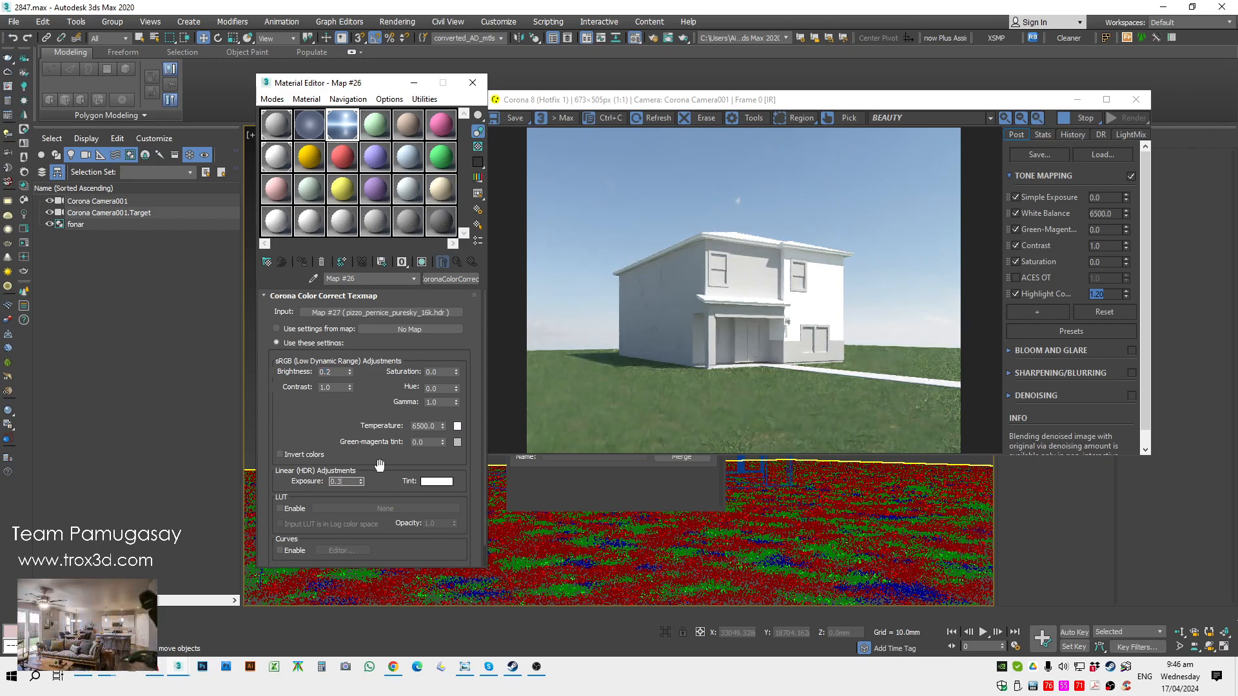
{"action": "key", "text": "Return"}
Step: Set the environment color correct map's saturation to 0.1
{"action": "left_click", "coordinate": [435, 372]}
{"action": "type", "text": "0.1"}
{"action": "key", "text": "Return"}
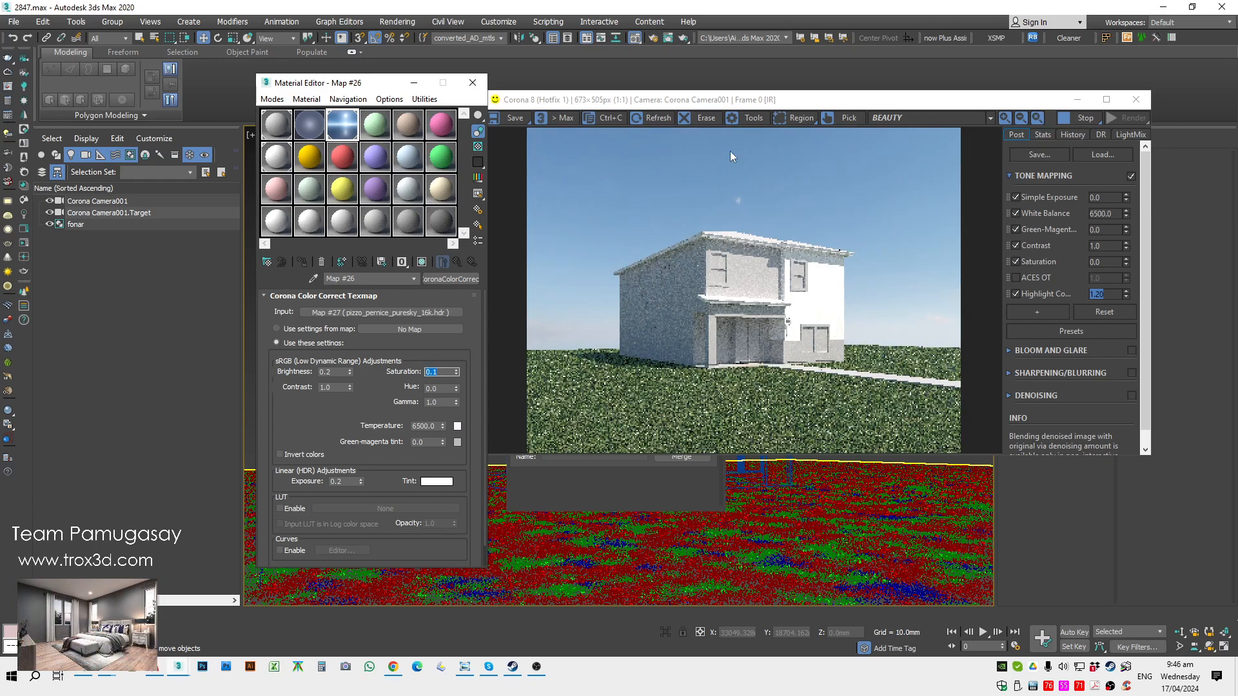
Step: Reposition the render window to review the house, sky and grass under the adjusted HDRI lighting
{"action": "left_click_drag", "start_coordinate": [767, 104], "coordinate": [542, 146]}
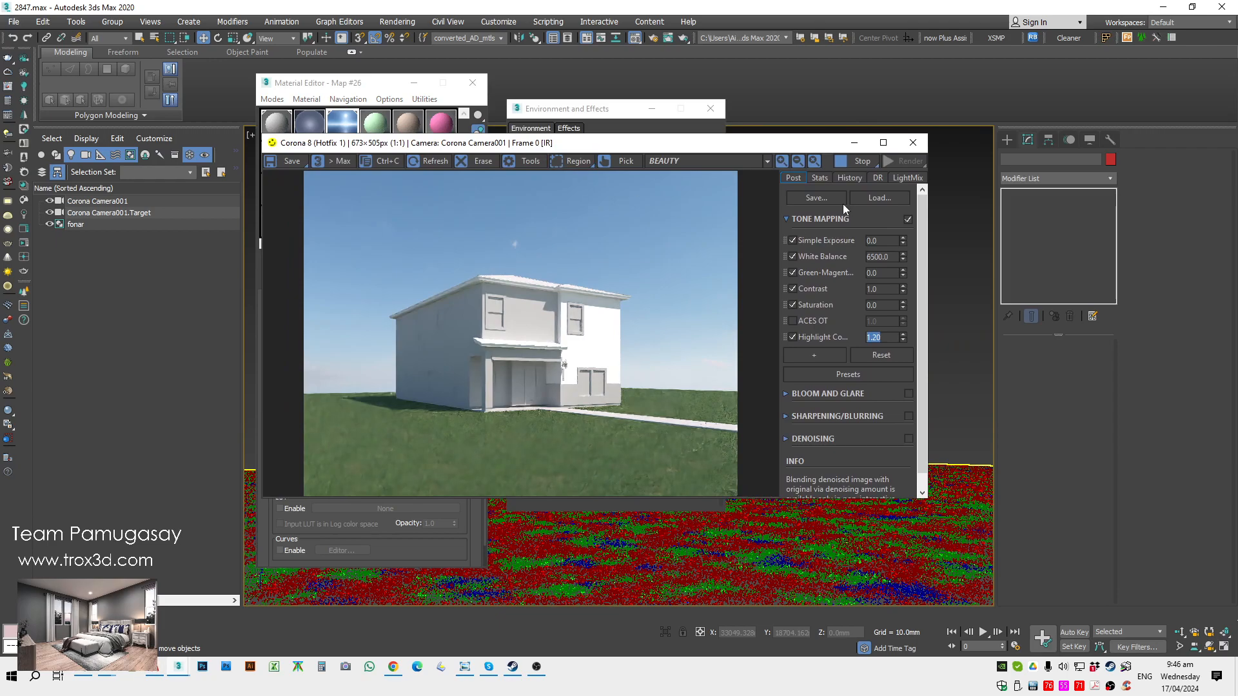
{"action": "left_click_drag", "start_coordinate": [795, 147], "coordinate": [761, 182]}
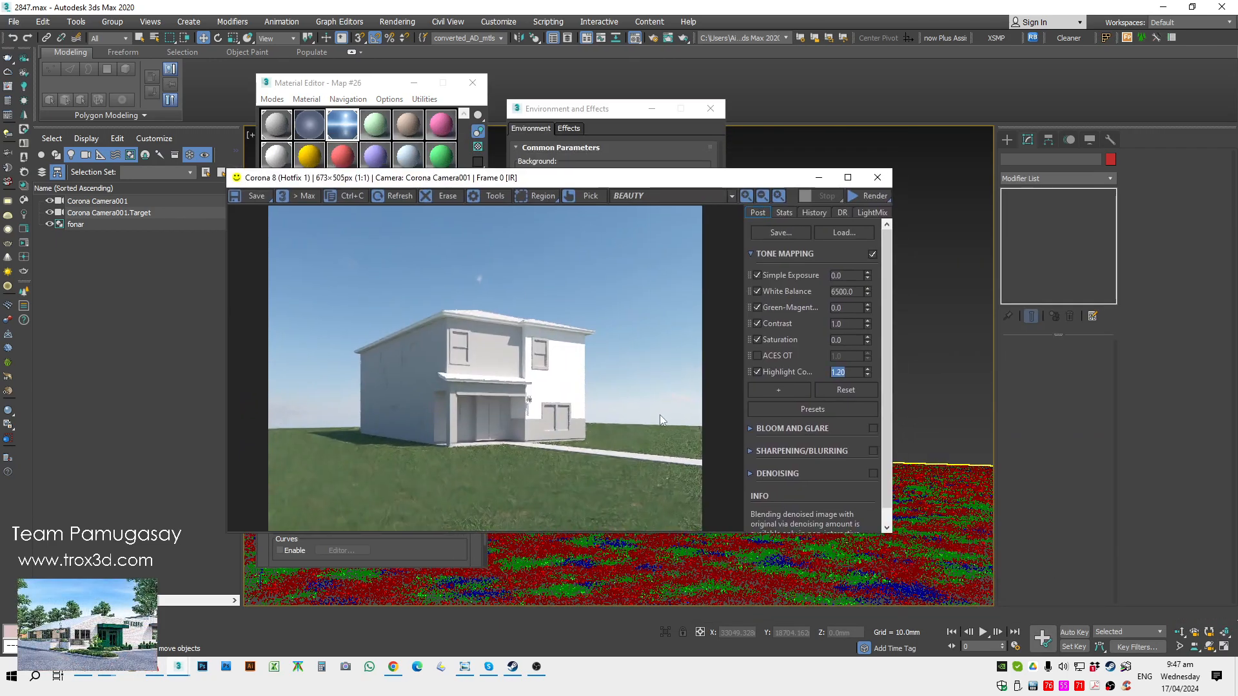
{"action": "left_click_drag", "start_coordinate": [748, 180], "coordinate": [810, 169]}
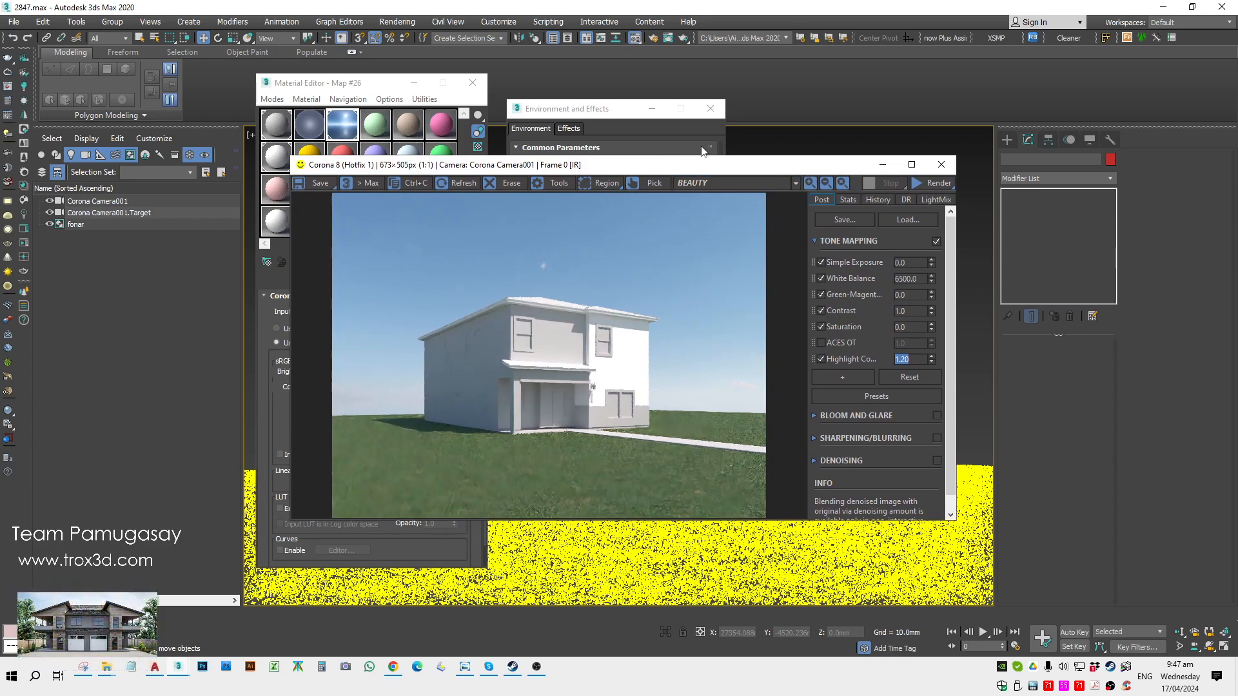
{"action": "left_click", "coordinate": [538, 670]}
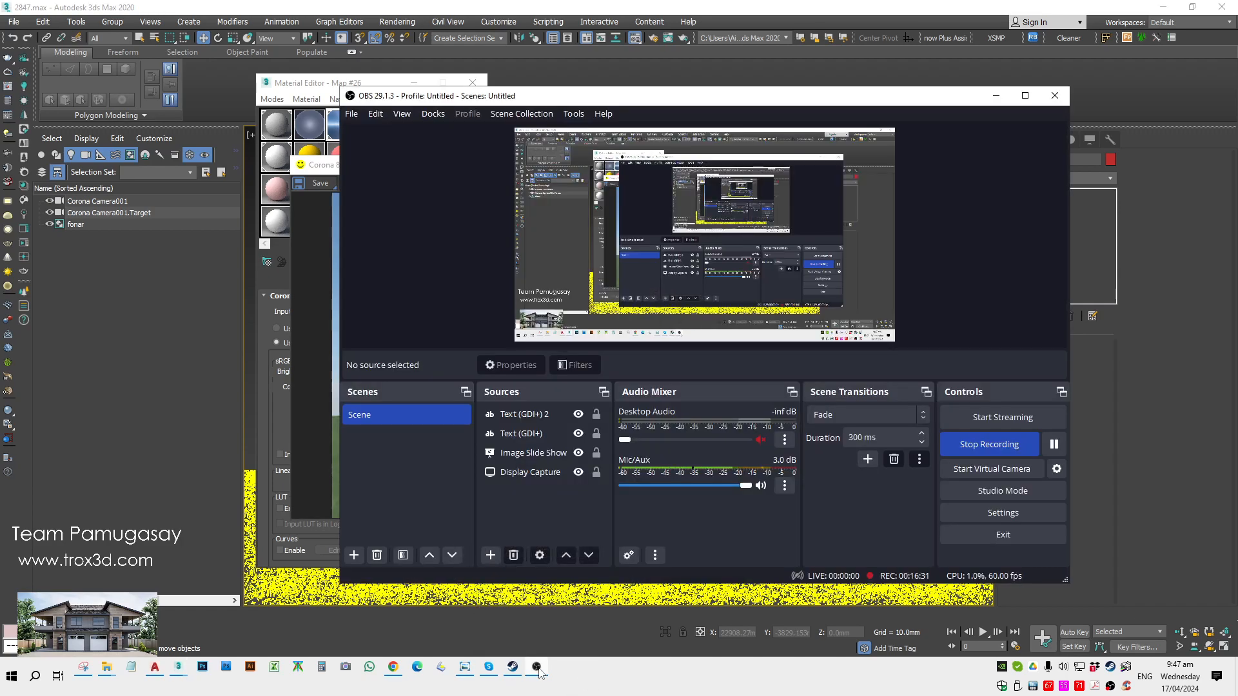